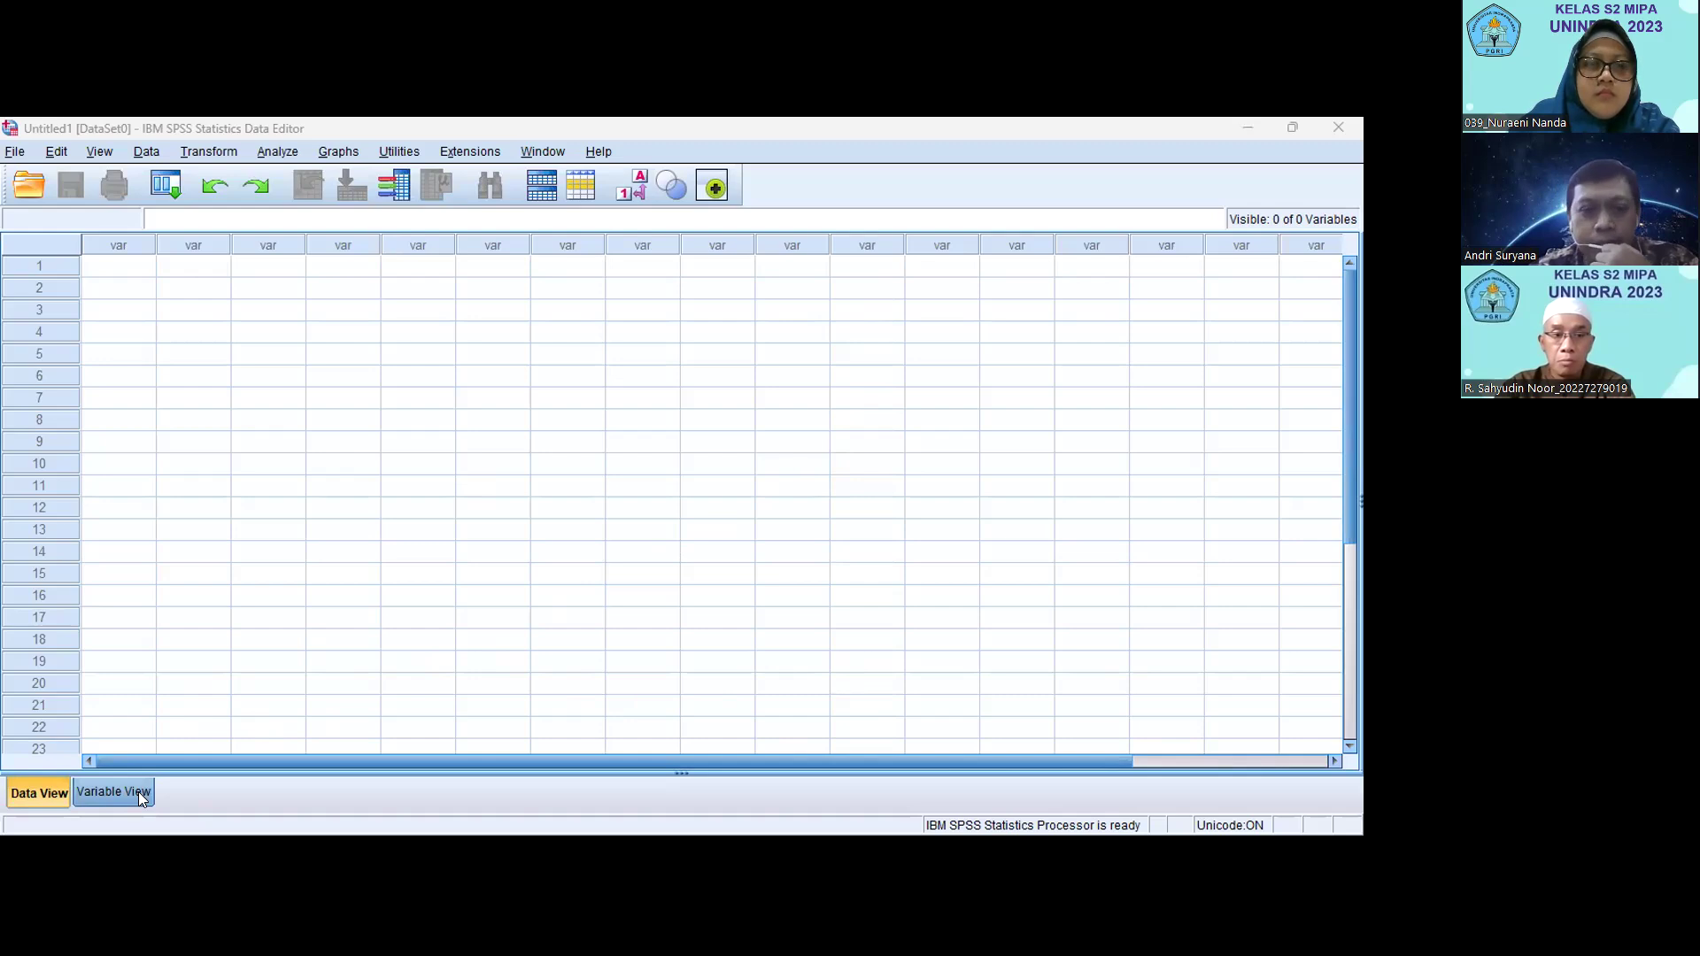
# Define four new variables in Variable View named A1B1, A1B2, A2B1 and A2B2.
pyautogui.click(137, 791)
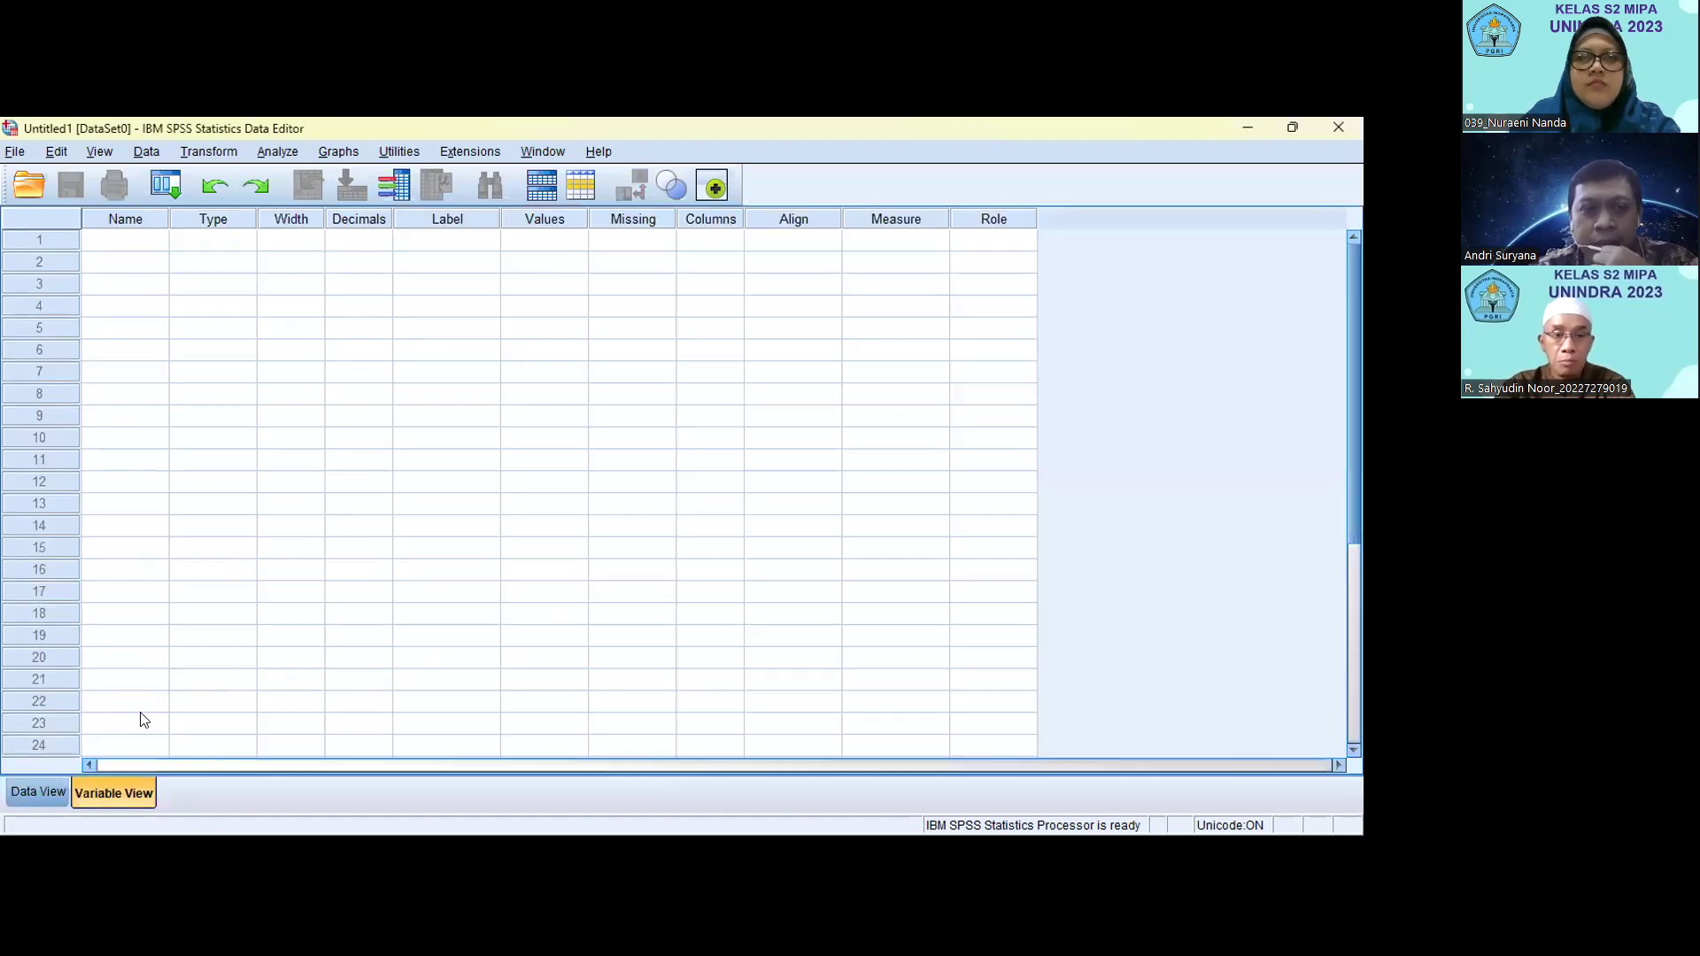
pyautogui.click(125, 241)
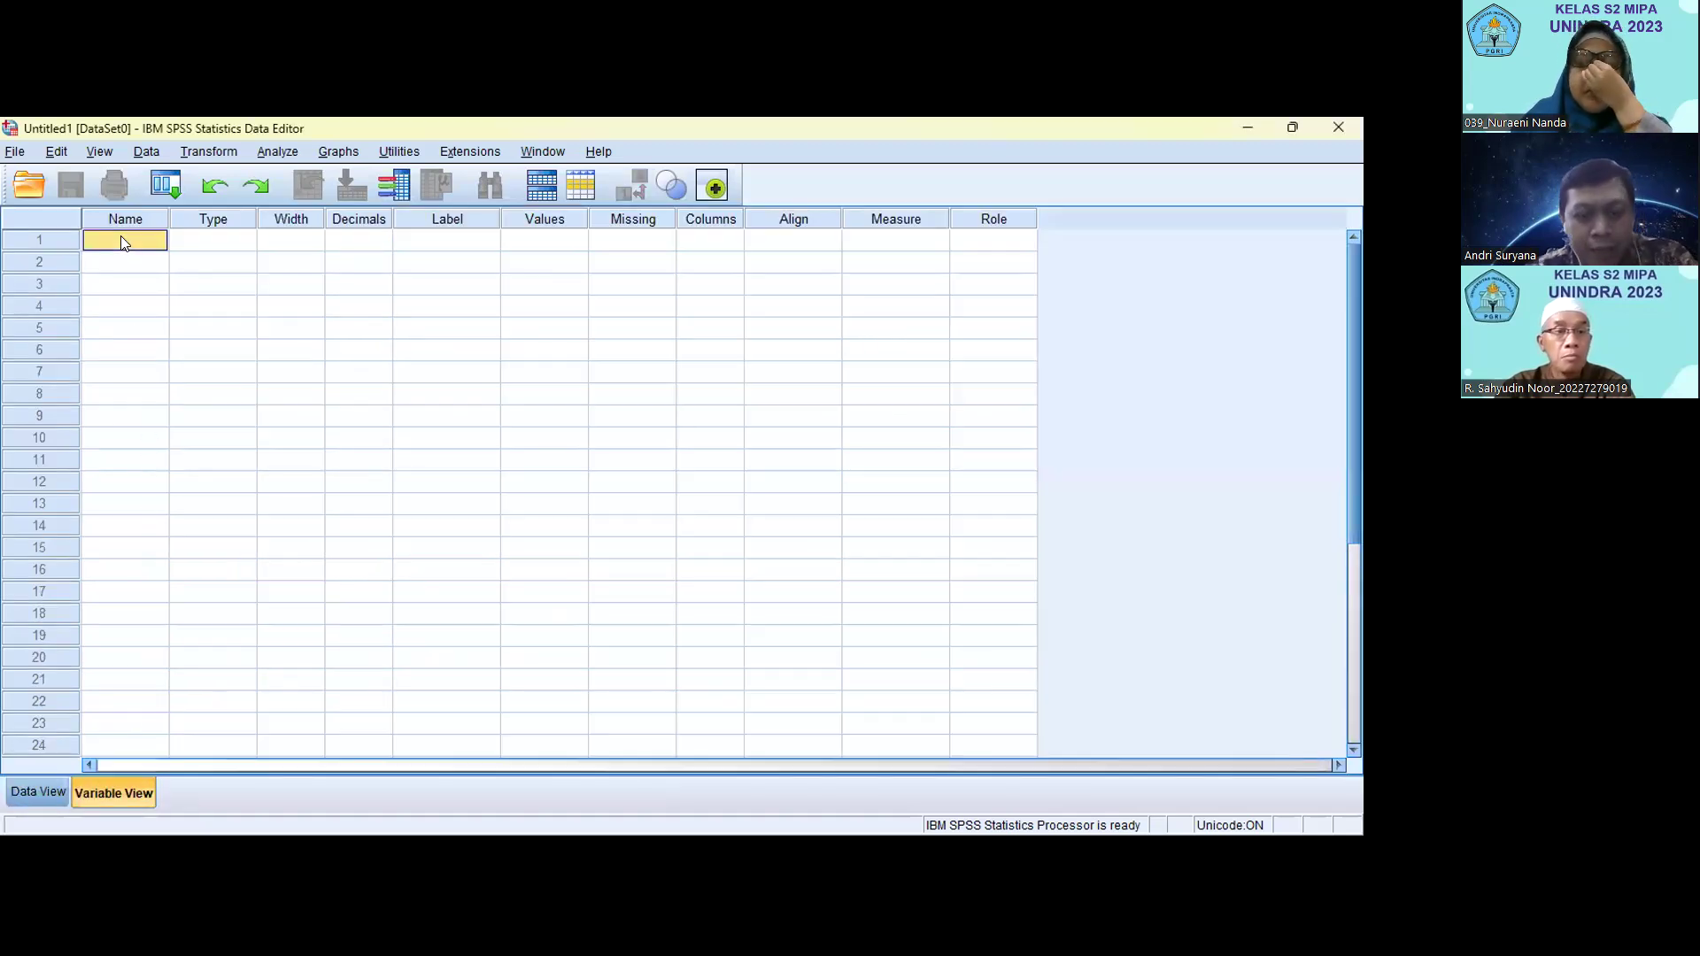
pyautogui.click(123, 238)
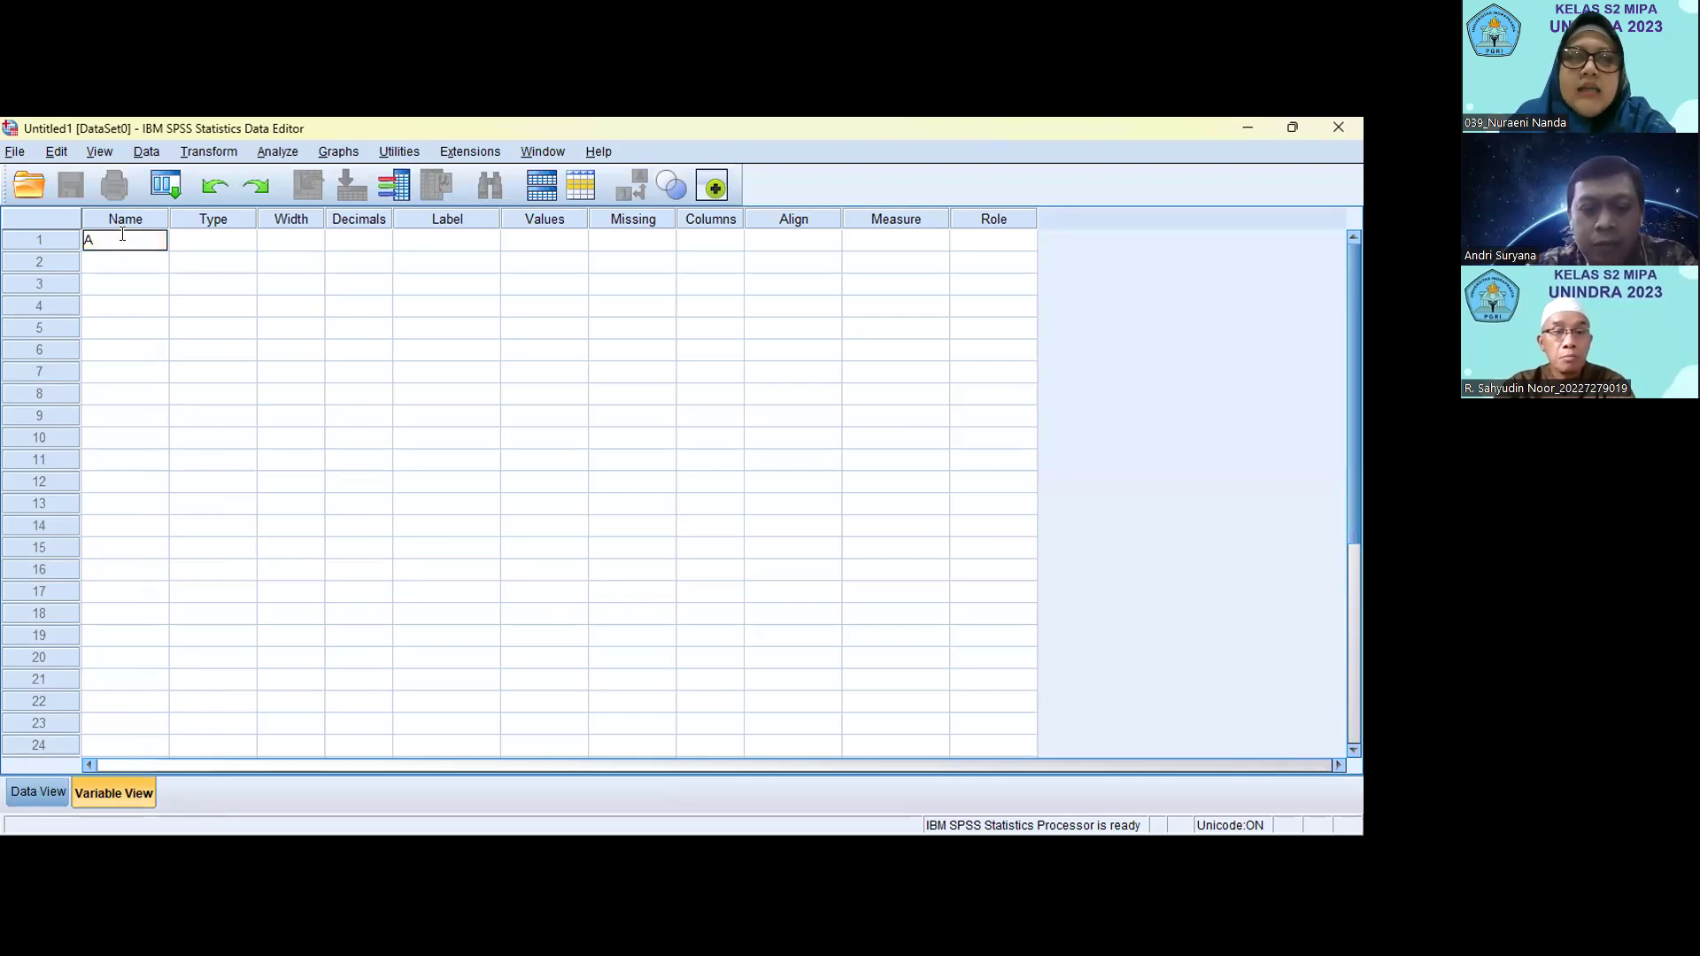
pyautogui.write('A1B1')
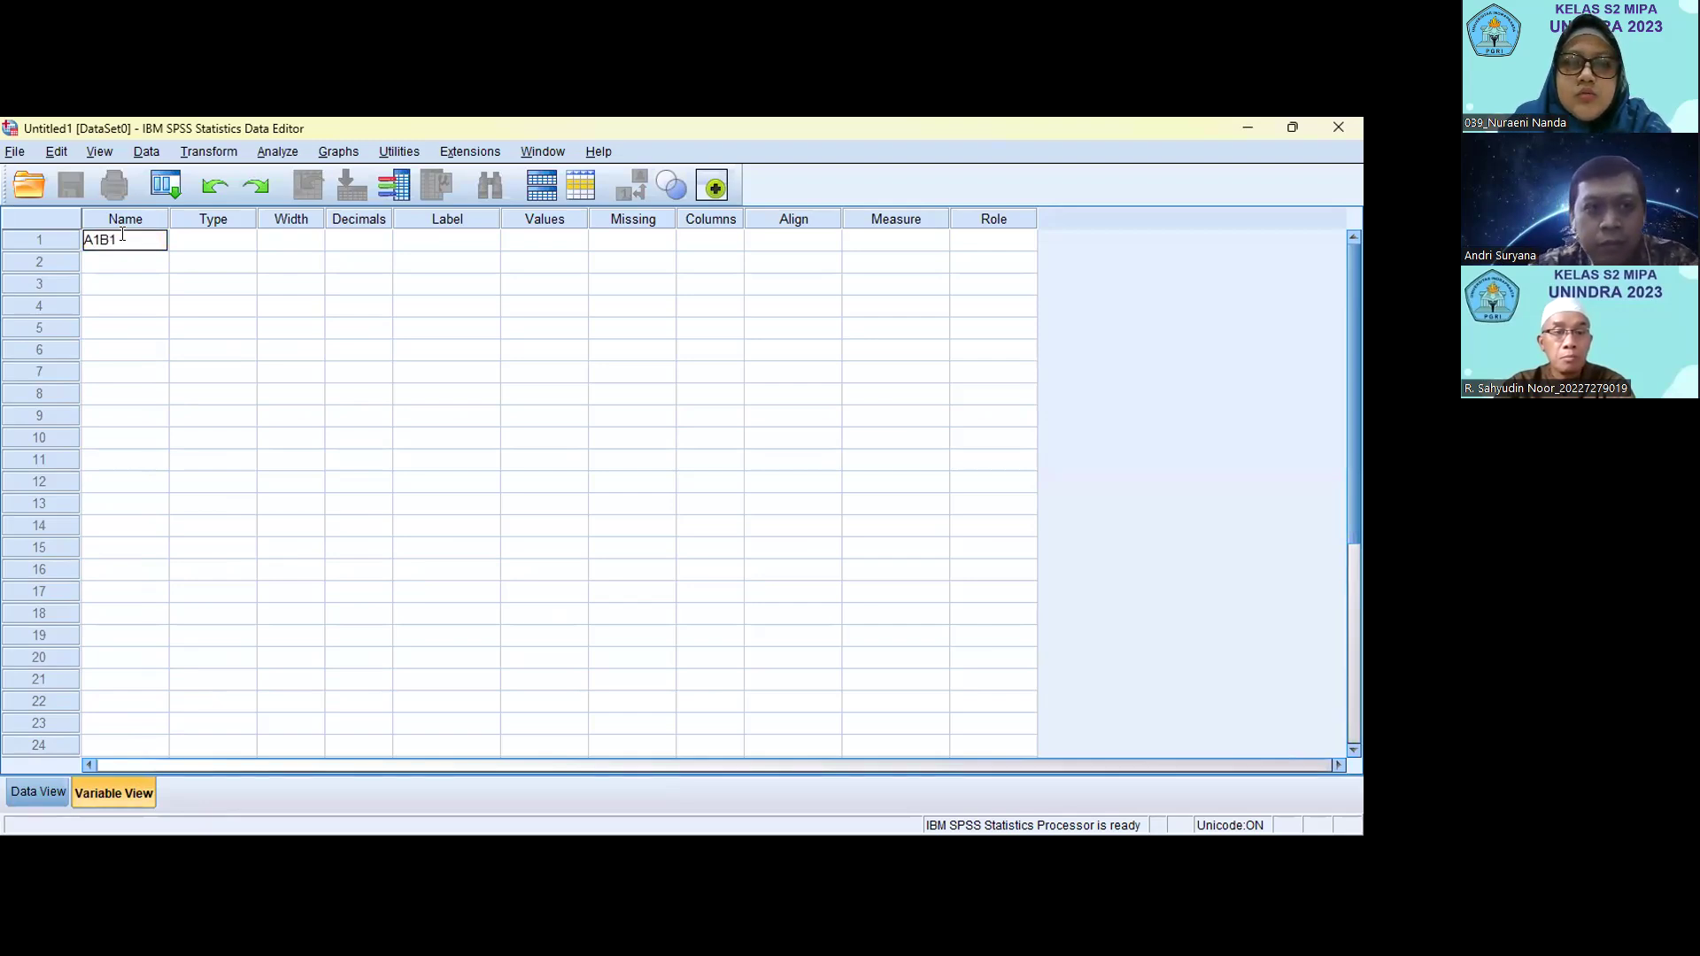
pyautogui.press('Return')
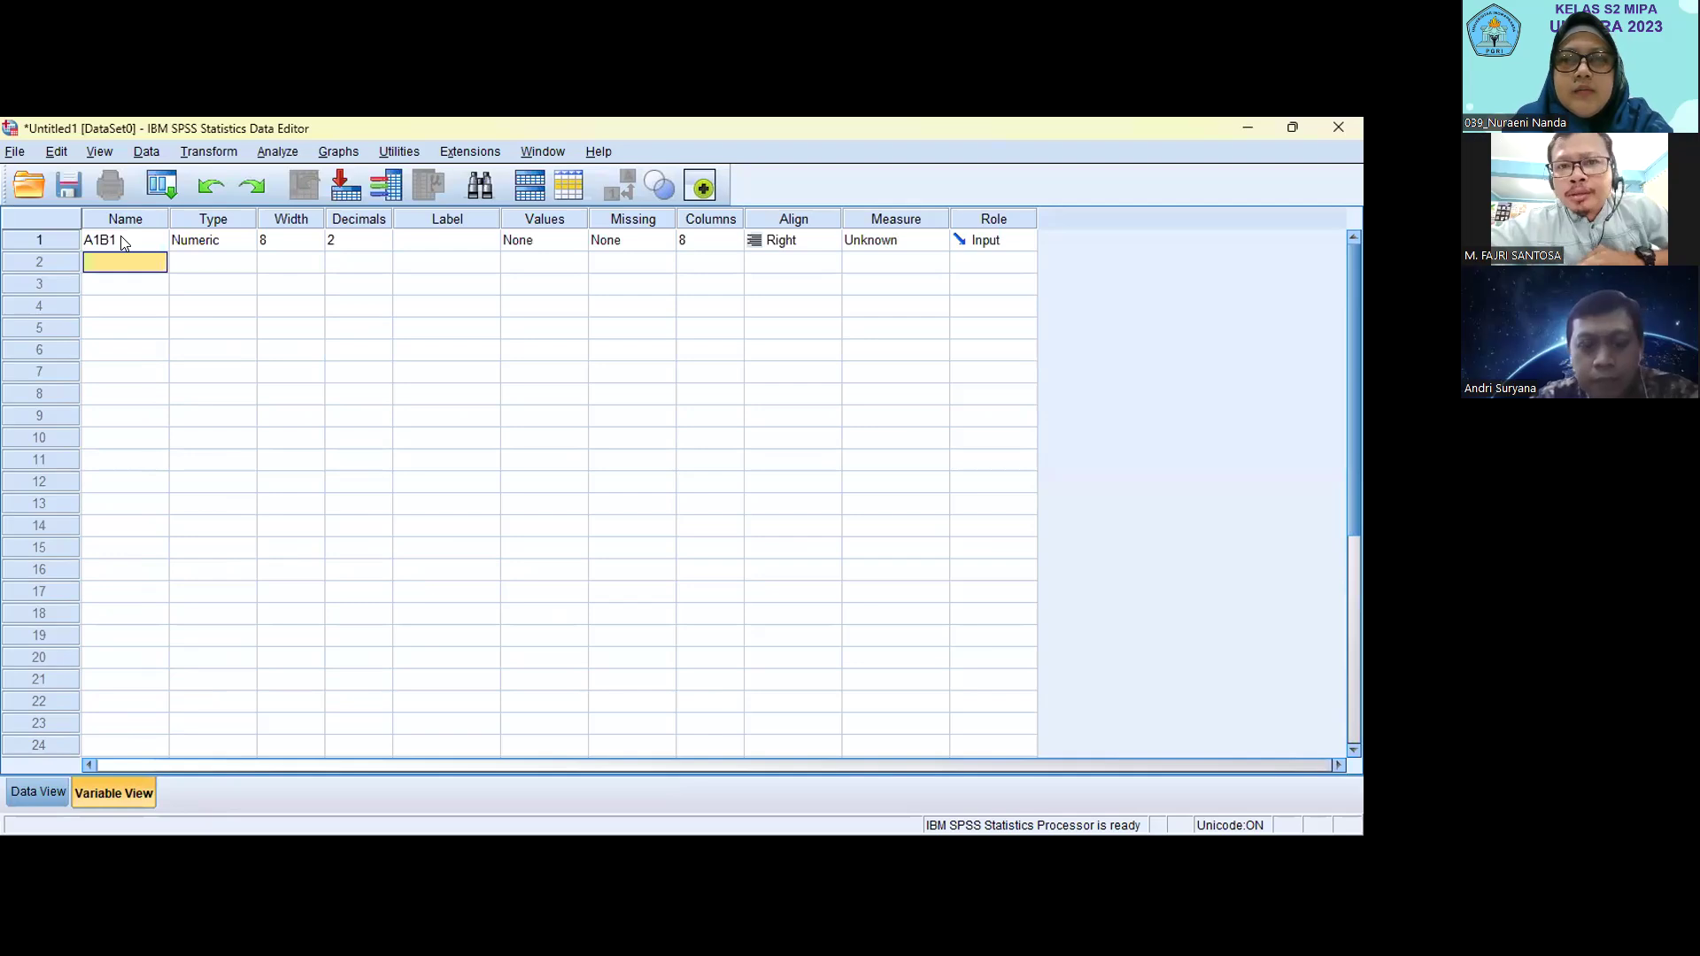
pyautogui.write('A1B2')
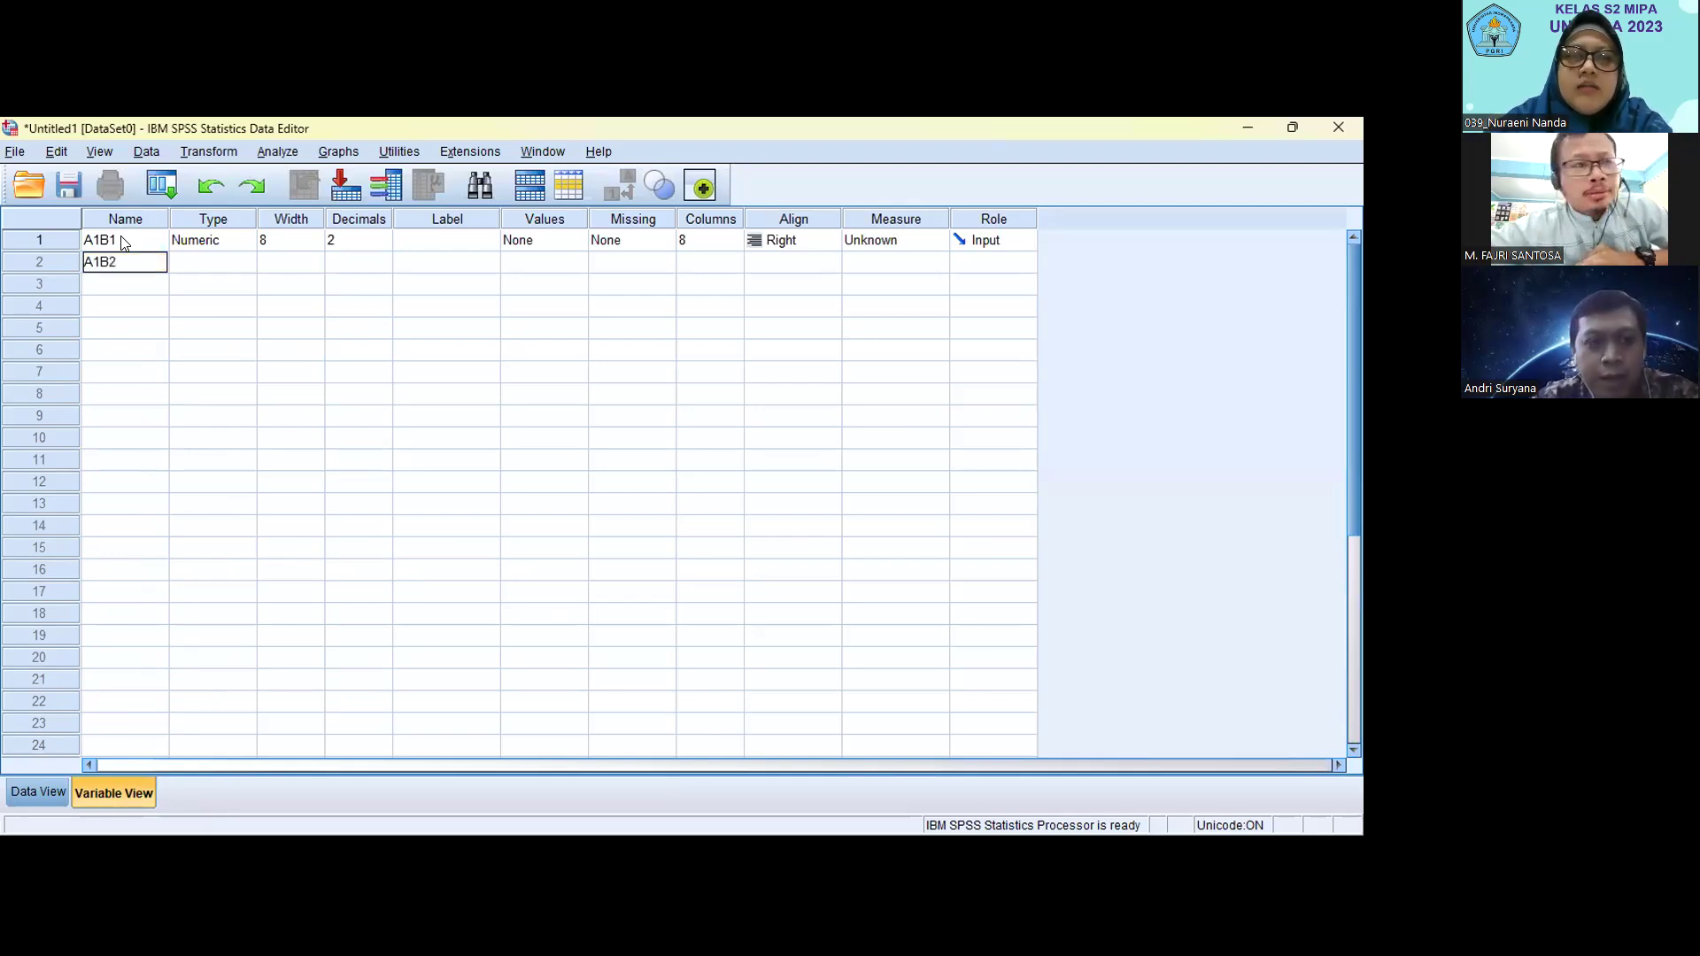
pyautogui.press('Return')
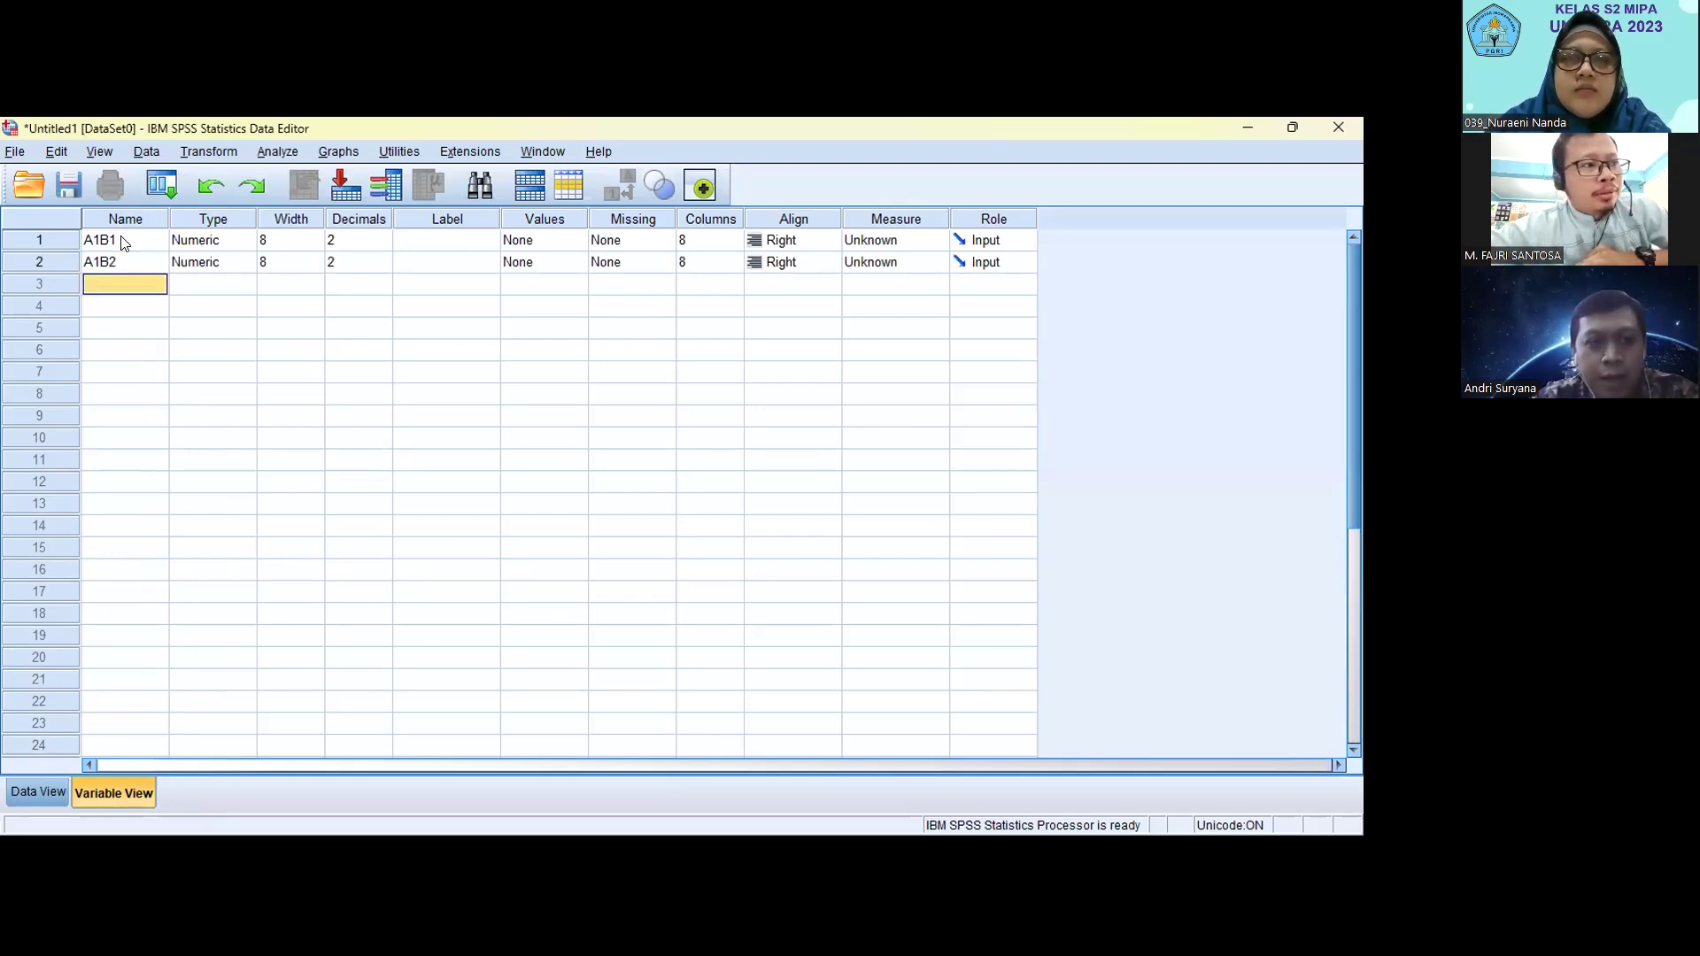
pyautogui.write('A2B1')
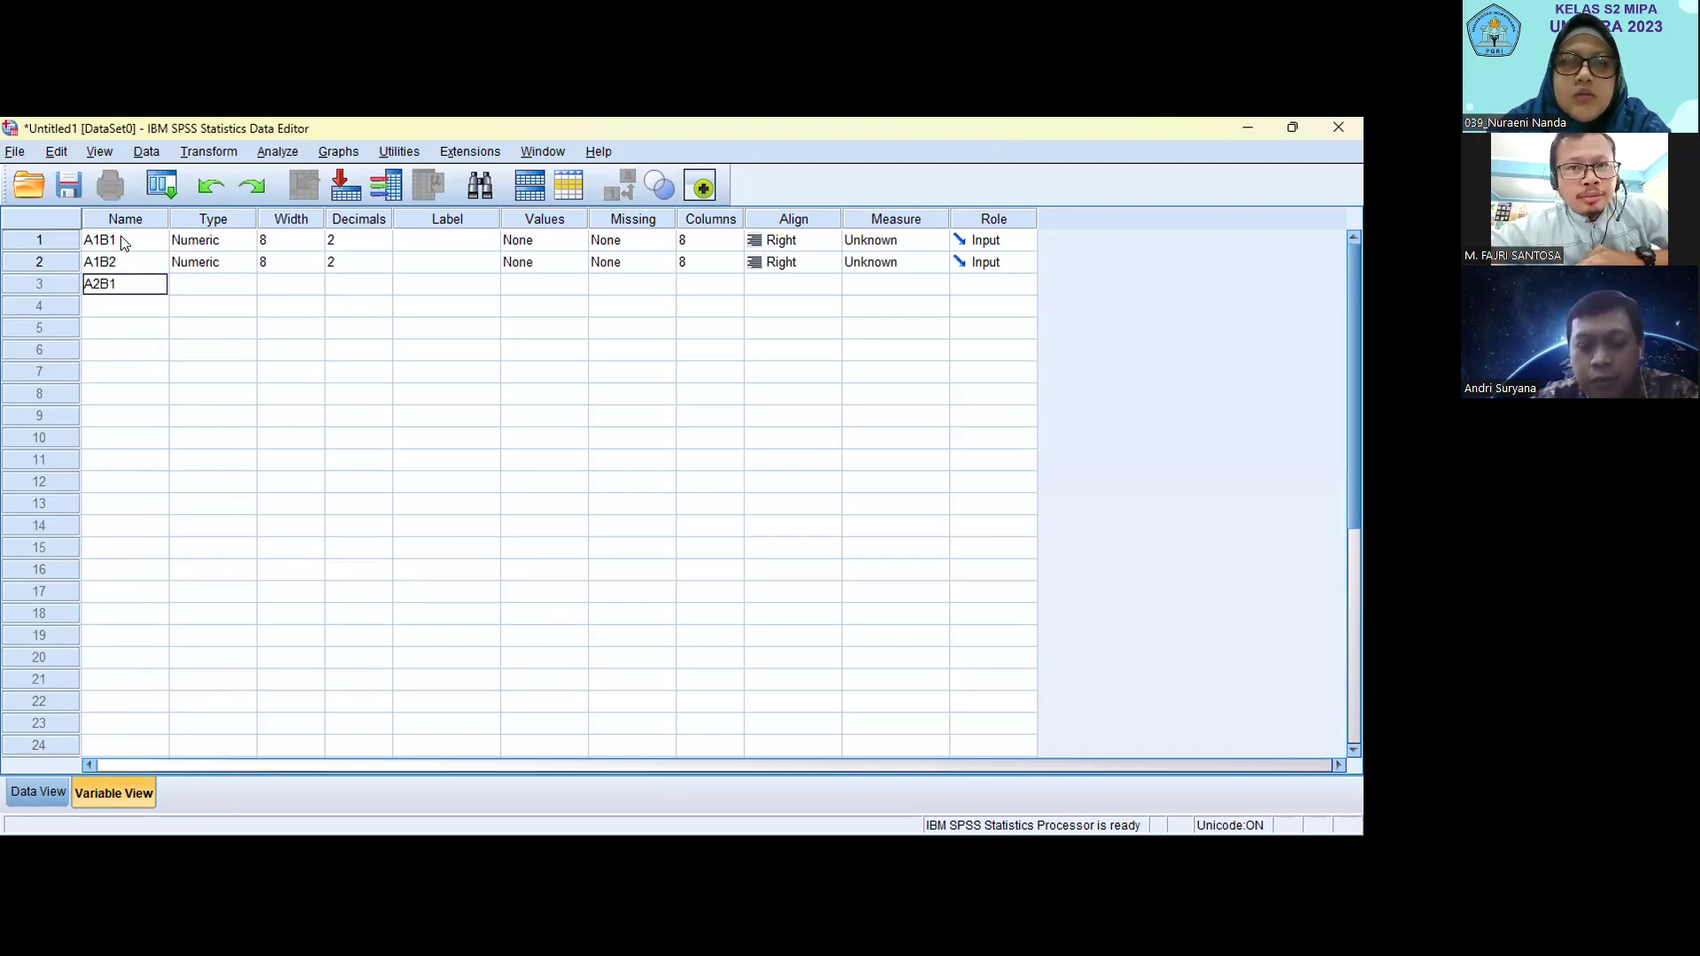
pyautogui.press('Return')
pyautogui.write('A')
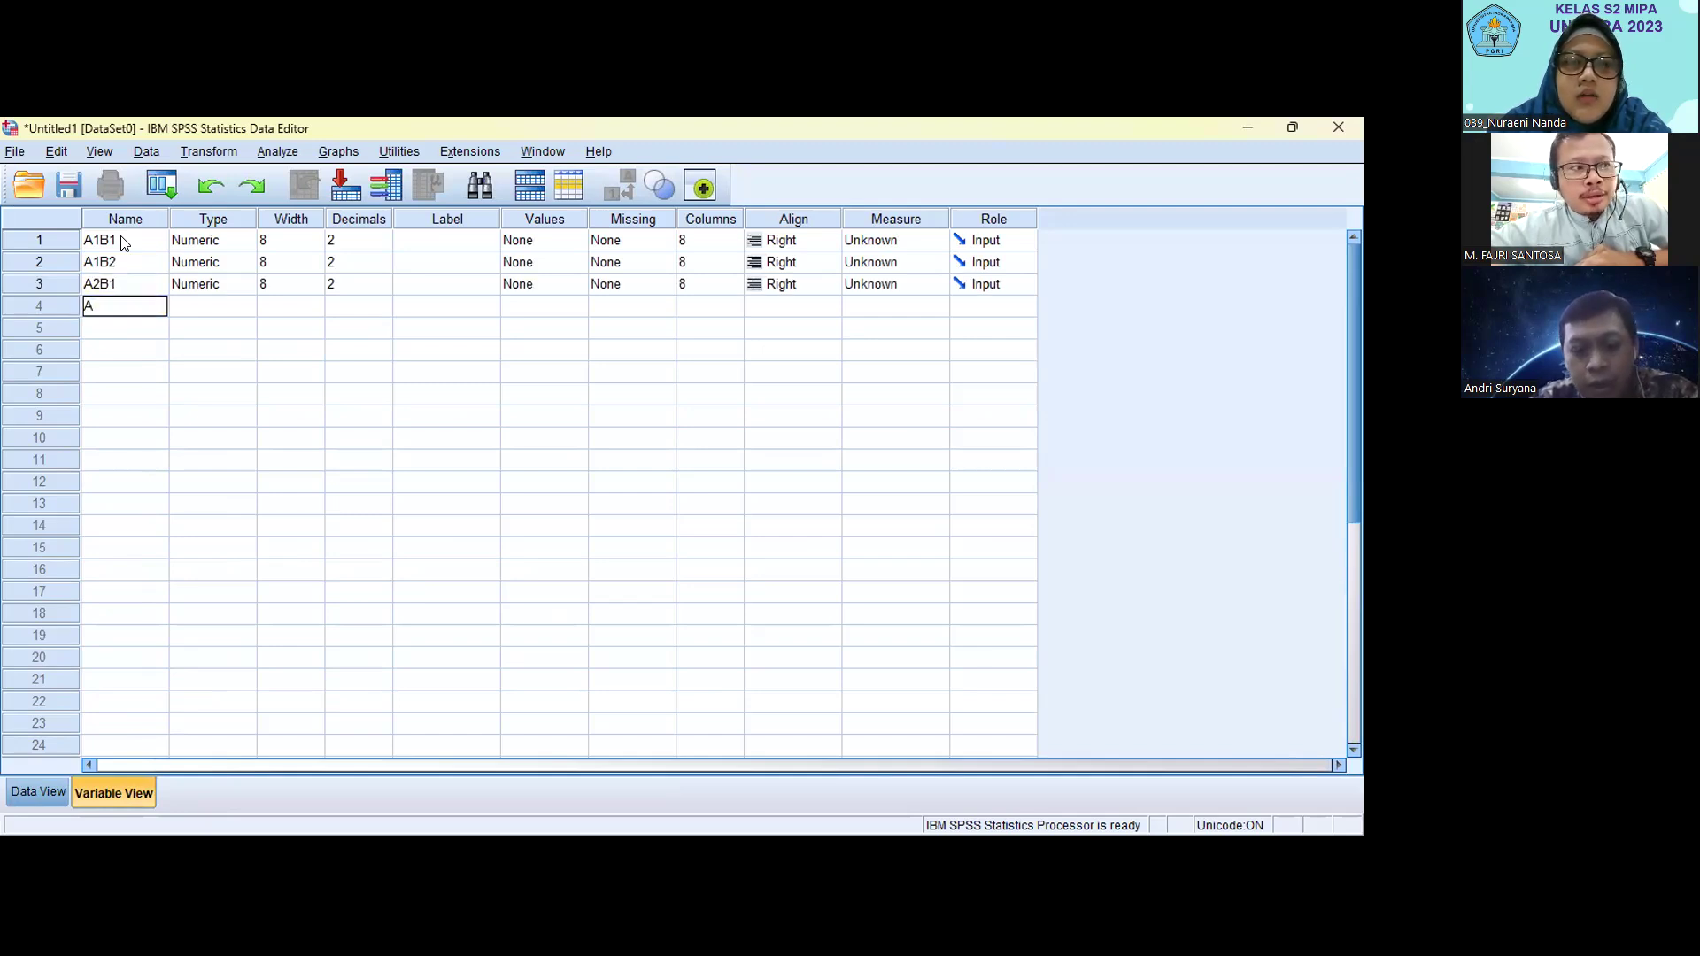
pyautogui.write('2B2')
pyautogui.press('Return')
# Add three more variables named A, B and Y below A2B2.
pyautogui.write('A')
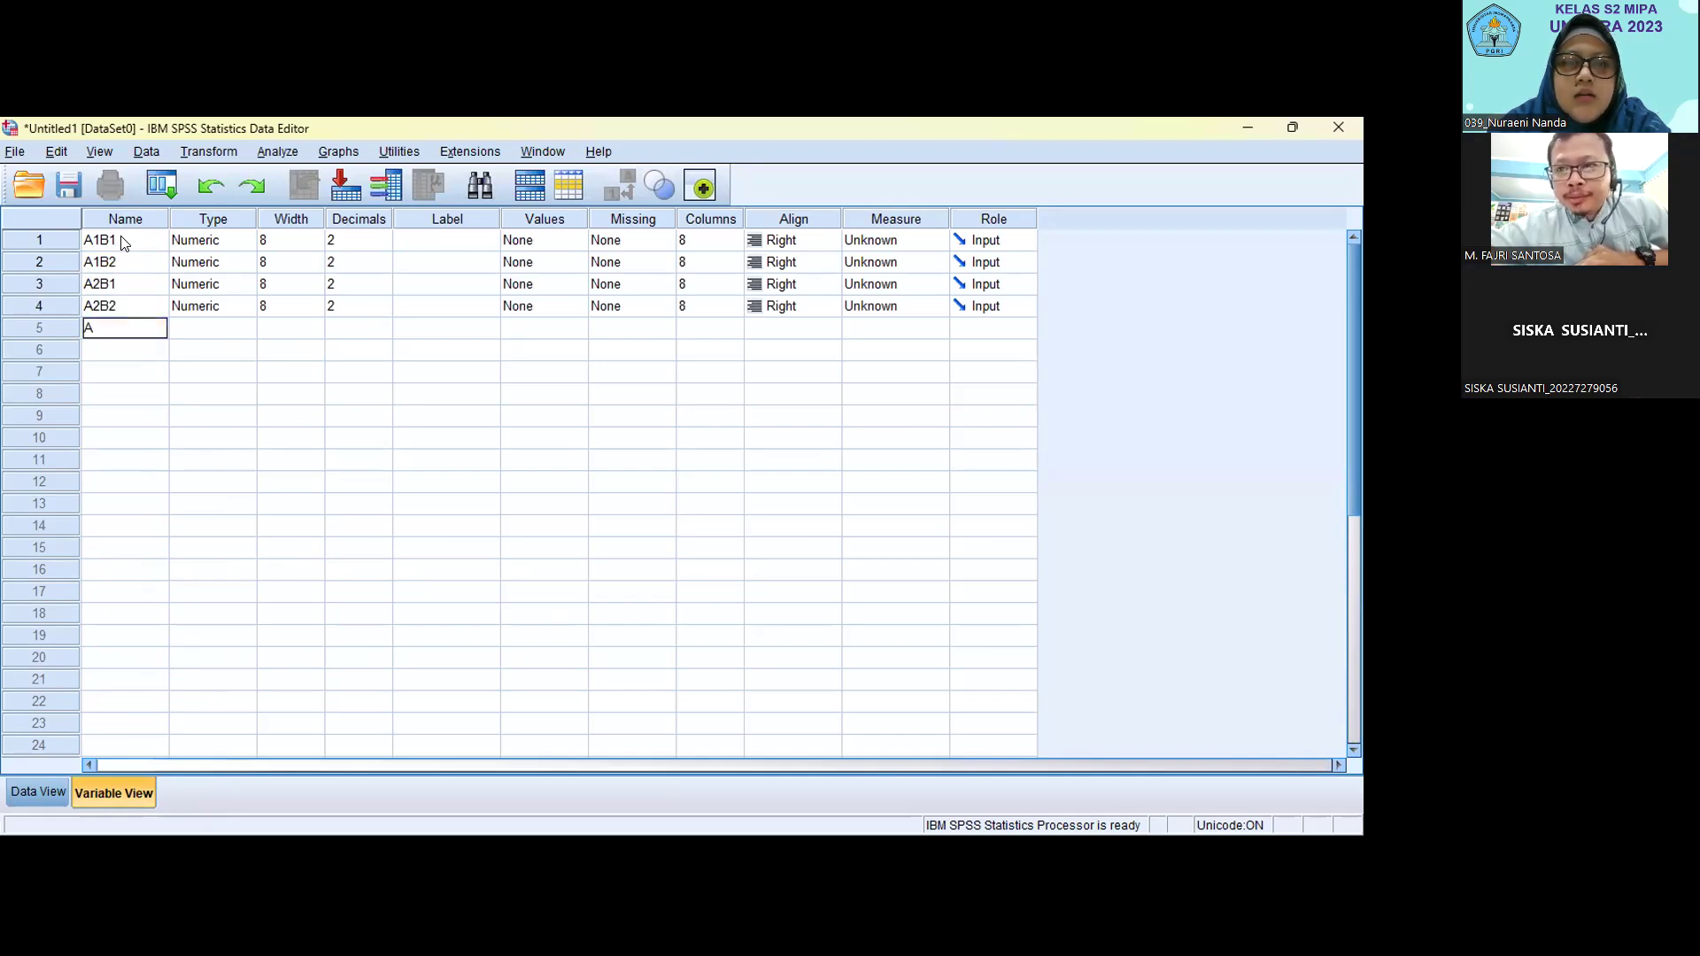
pyautogui.press('Return')
pyautogui.write('B')
pyautogui.press('Return')
pyautogui.write('Y')
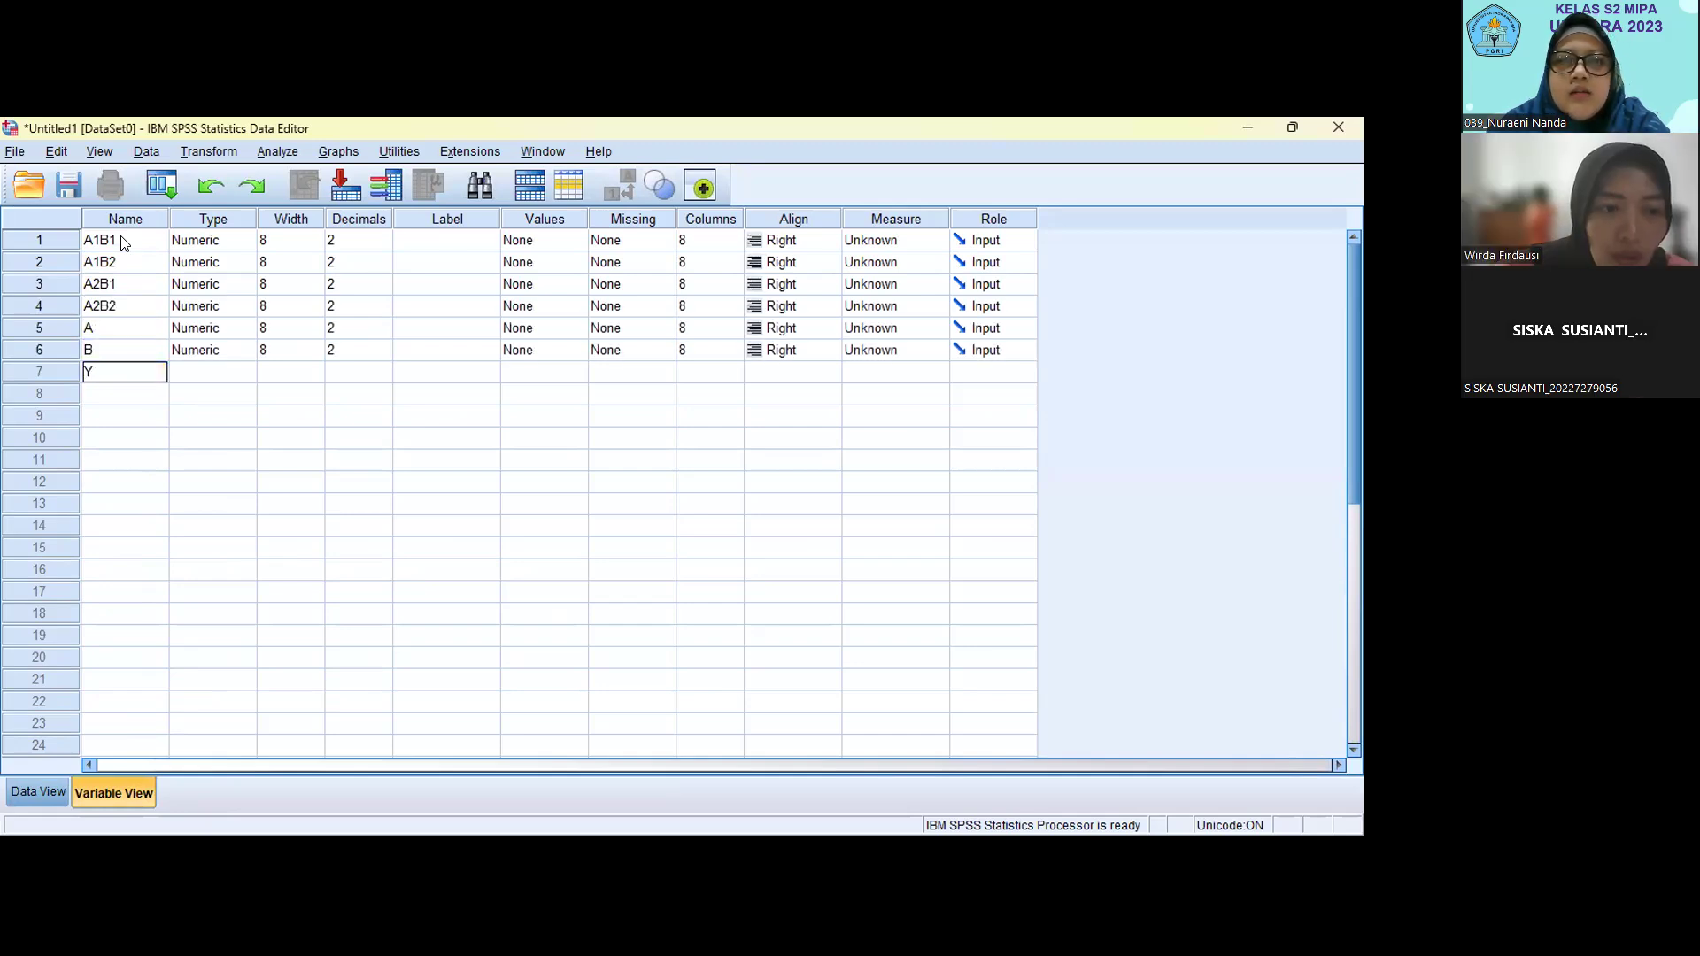
pyautogui.press('Return')
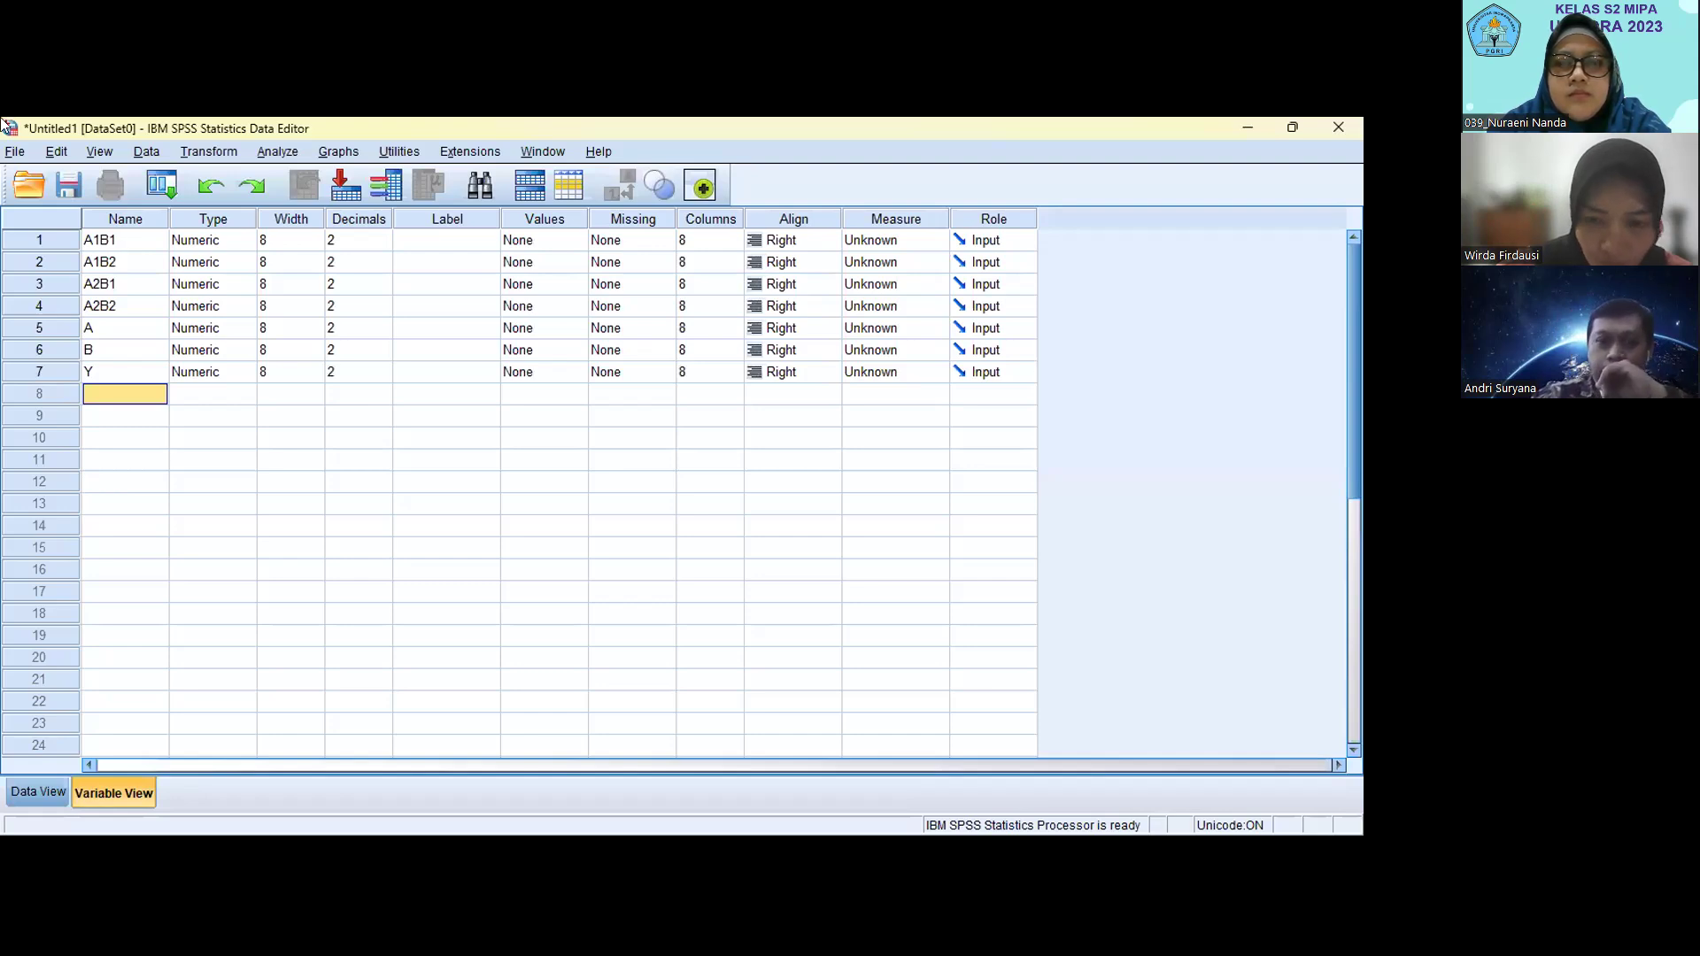
# Set the decimals to 0 for the variables A1B1, A1B2, A2B1 and A2B2.
pyautogui.click(337, 240)
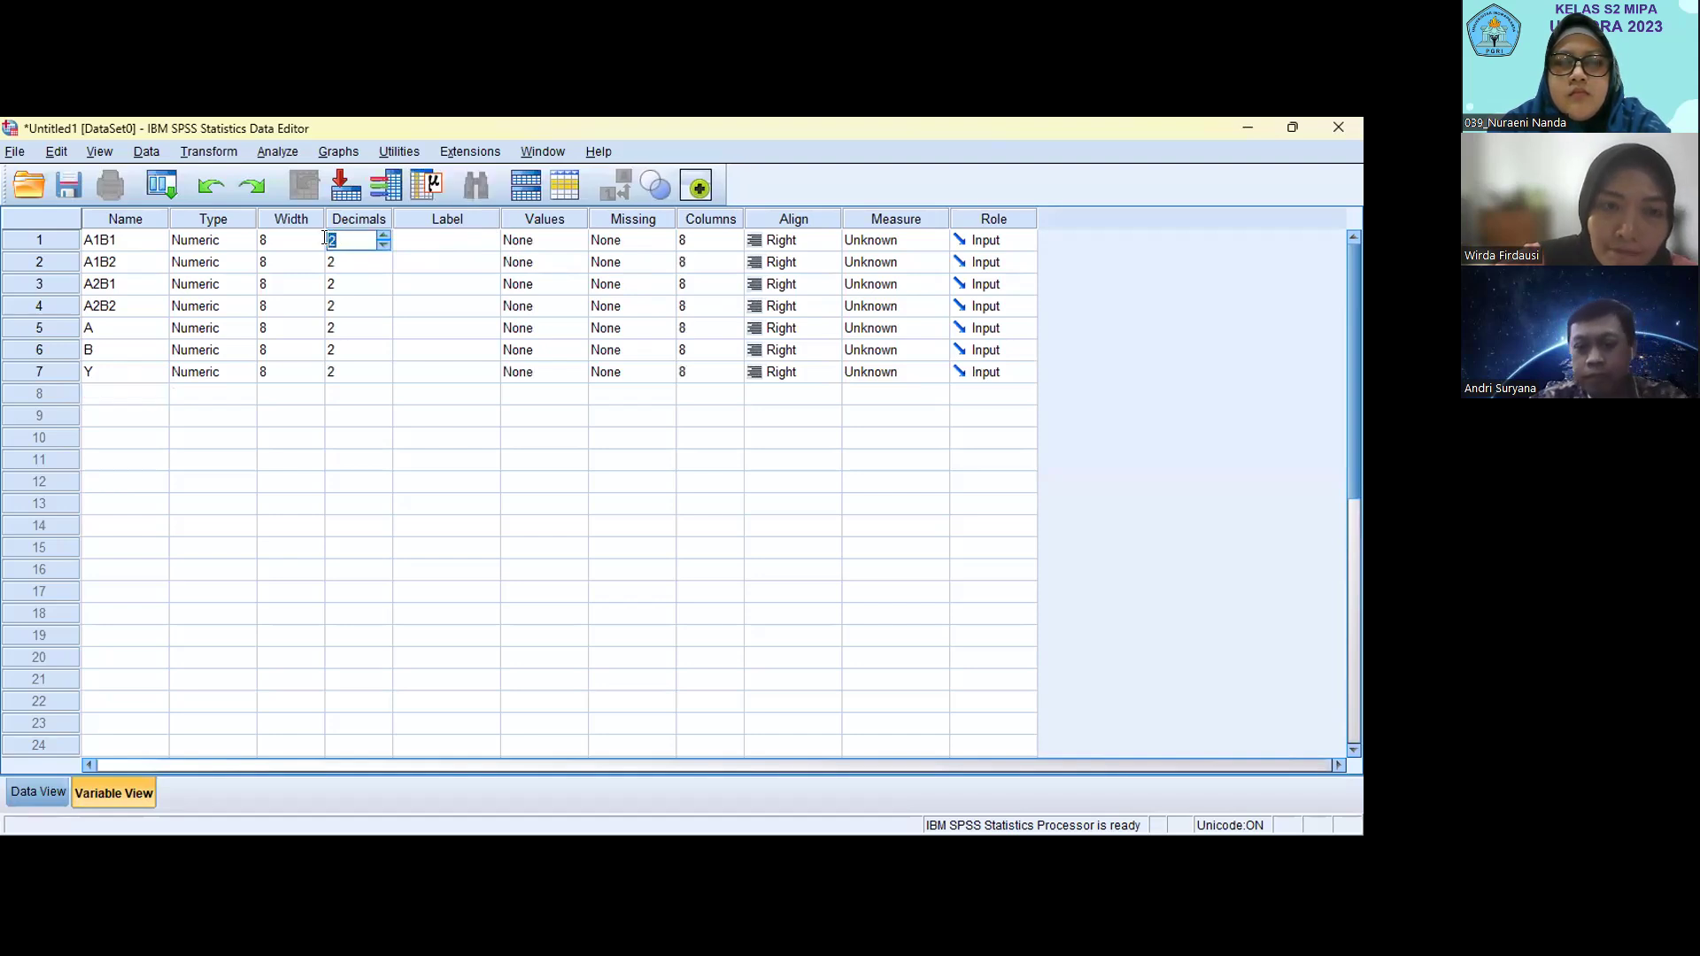
pyautogui.write('0')
pyautogui.click(338, 261)
pyautogui.write('0')
pyautogui.click(345, 283)
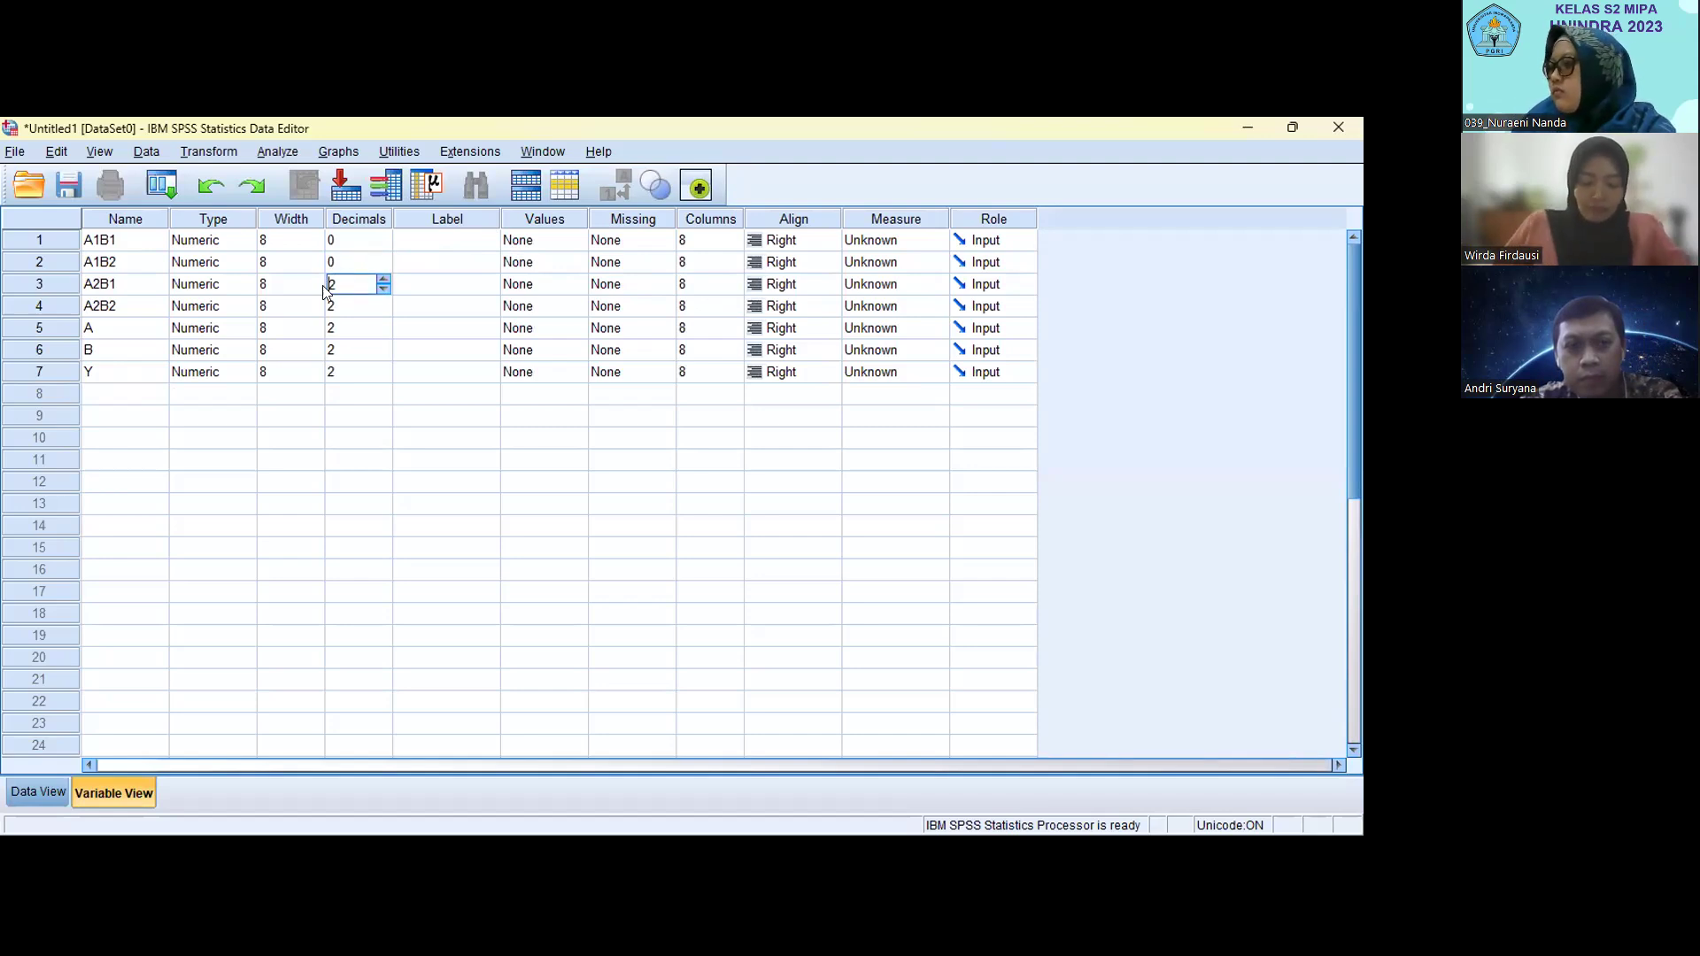
pyautogui.write('0')
pyautogui.click(354, 306)
pyautogui.write('0')
# Set the decimals to 0 for the variables A, B and Y.
pyautogui.click(338, 326)
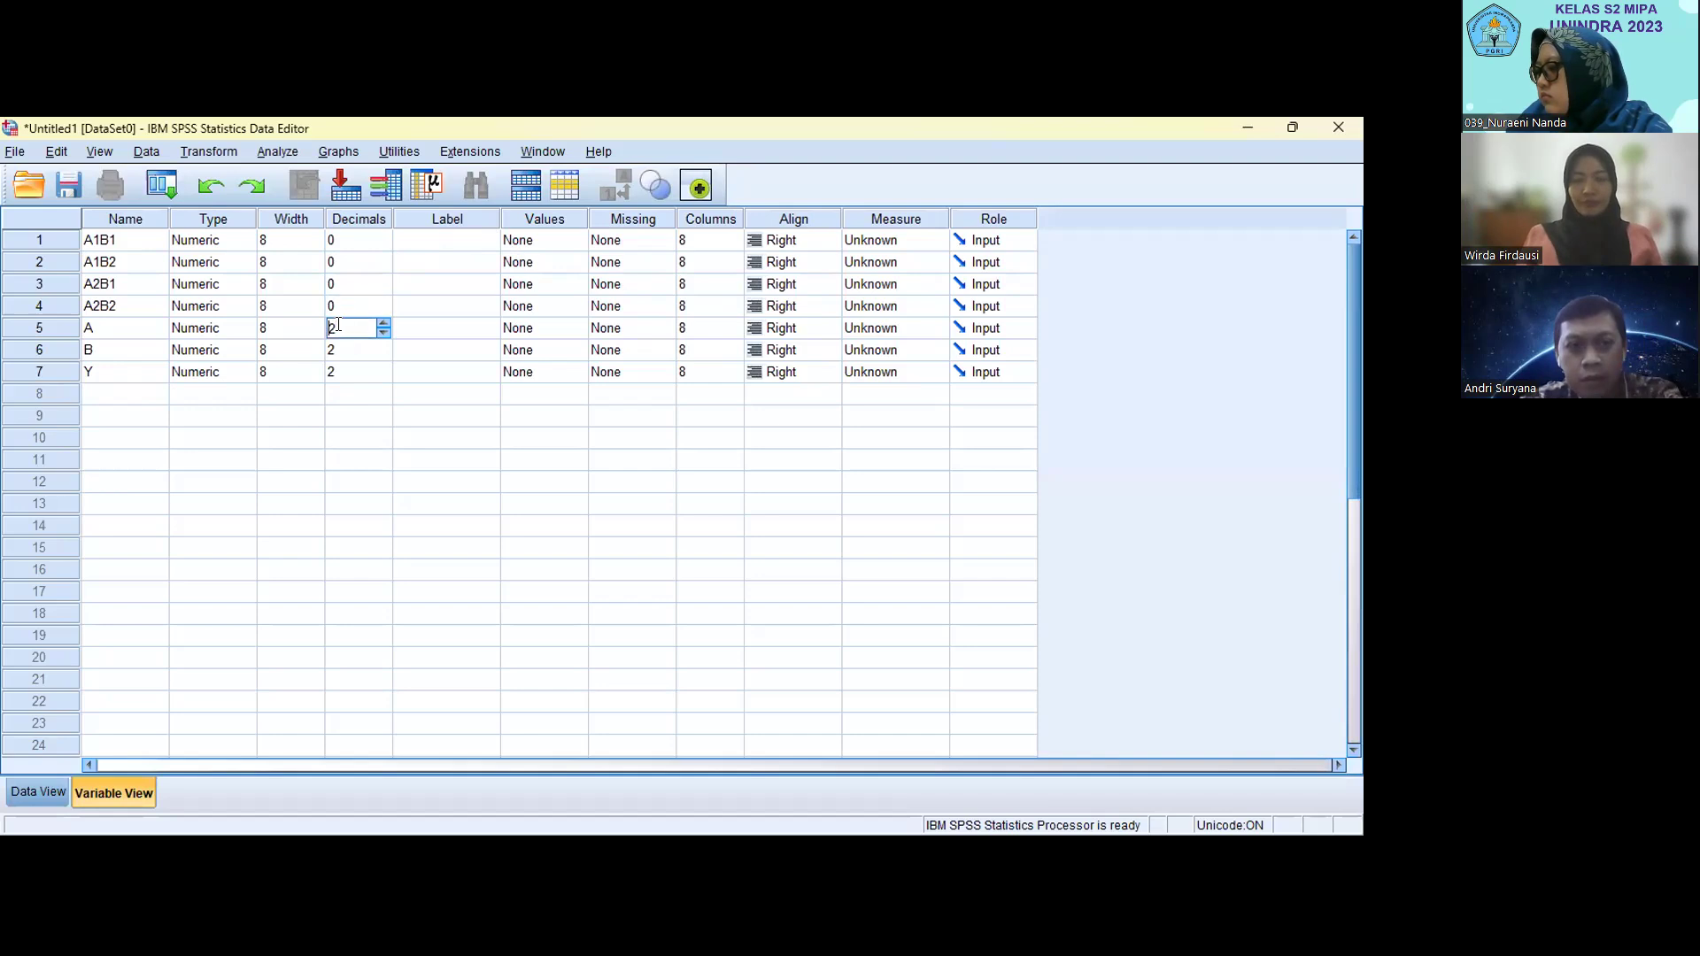
pyautogui.write('0')
pyautogui.click(337, 348)
pyautogui.write('0')
pyautogui.click(342, 370)
pyautogui.write('0')
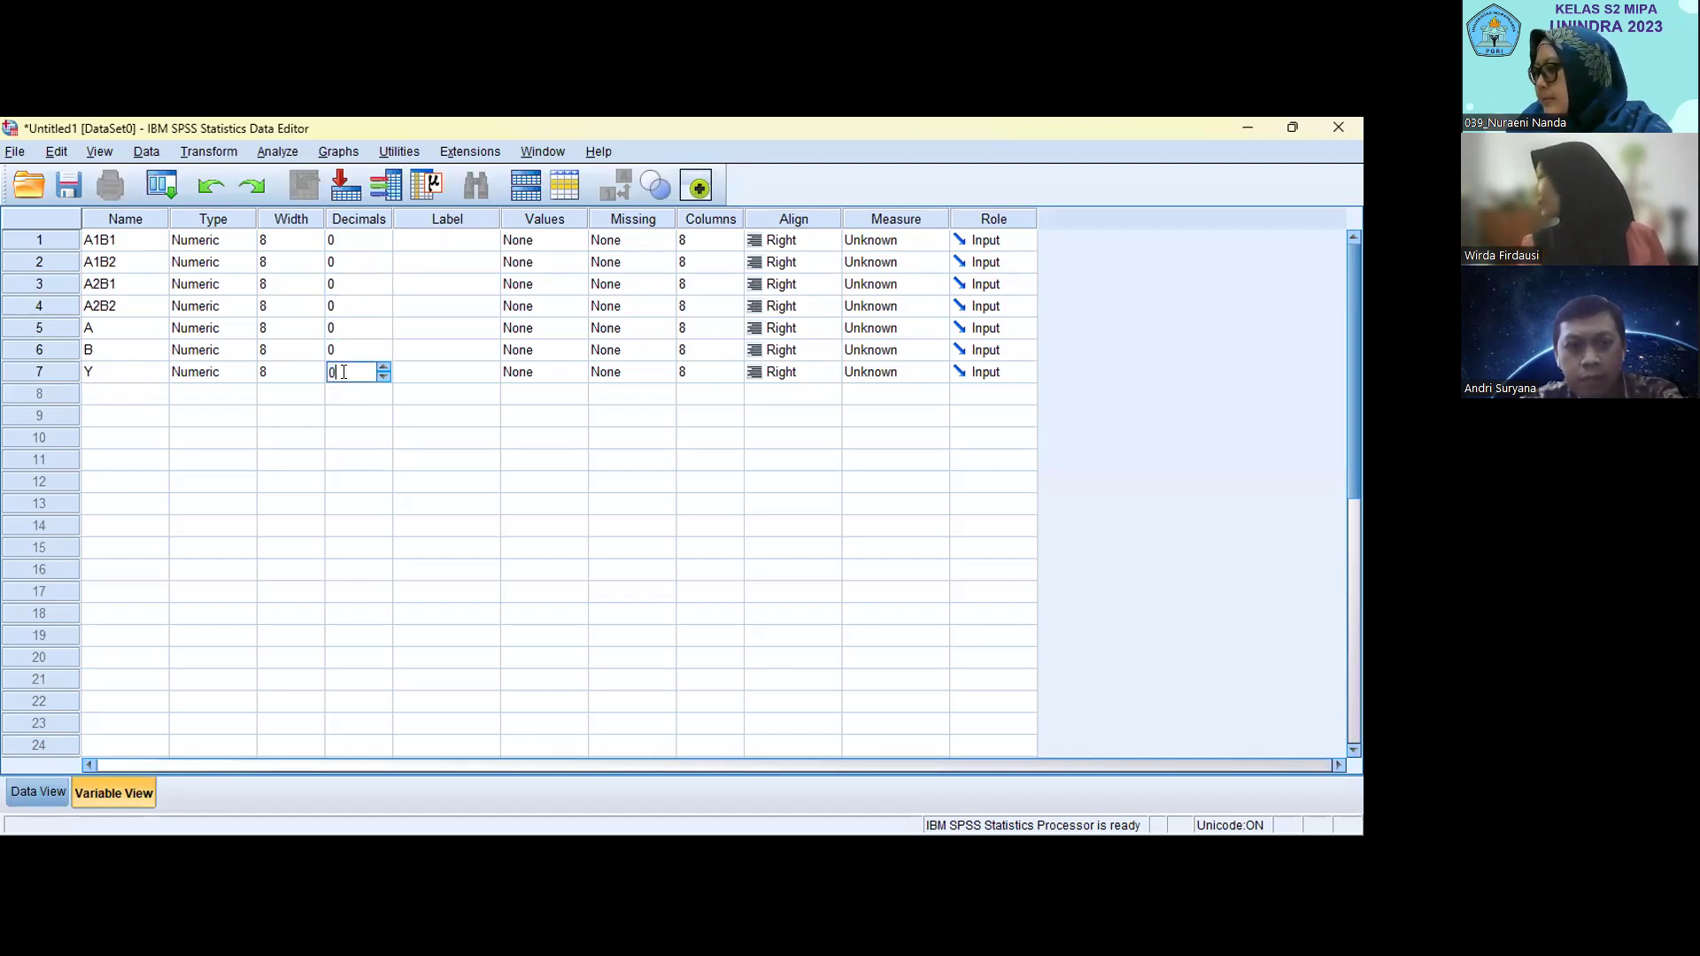
pyautogui.click(105, 465)
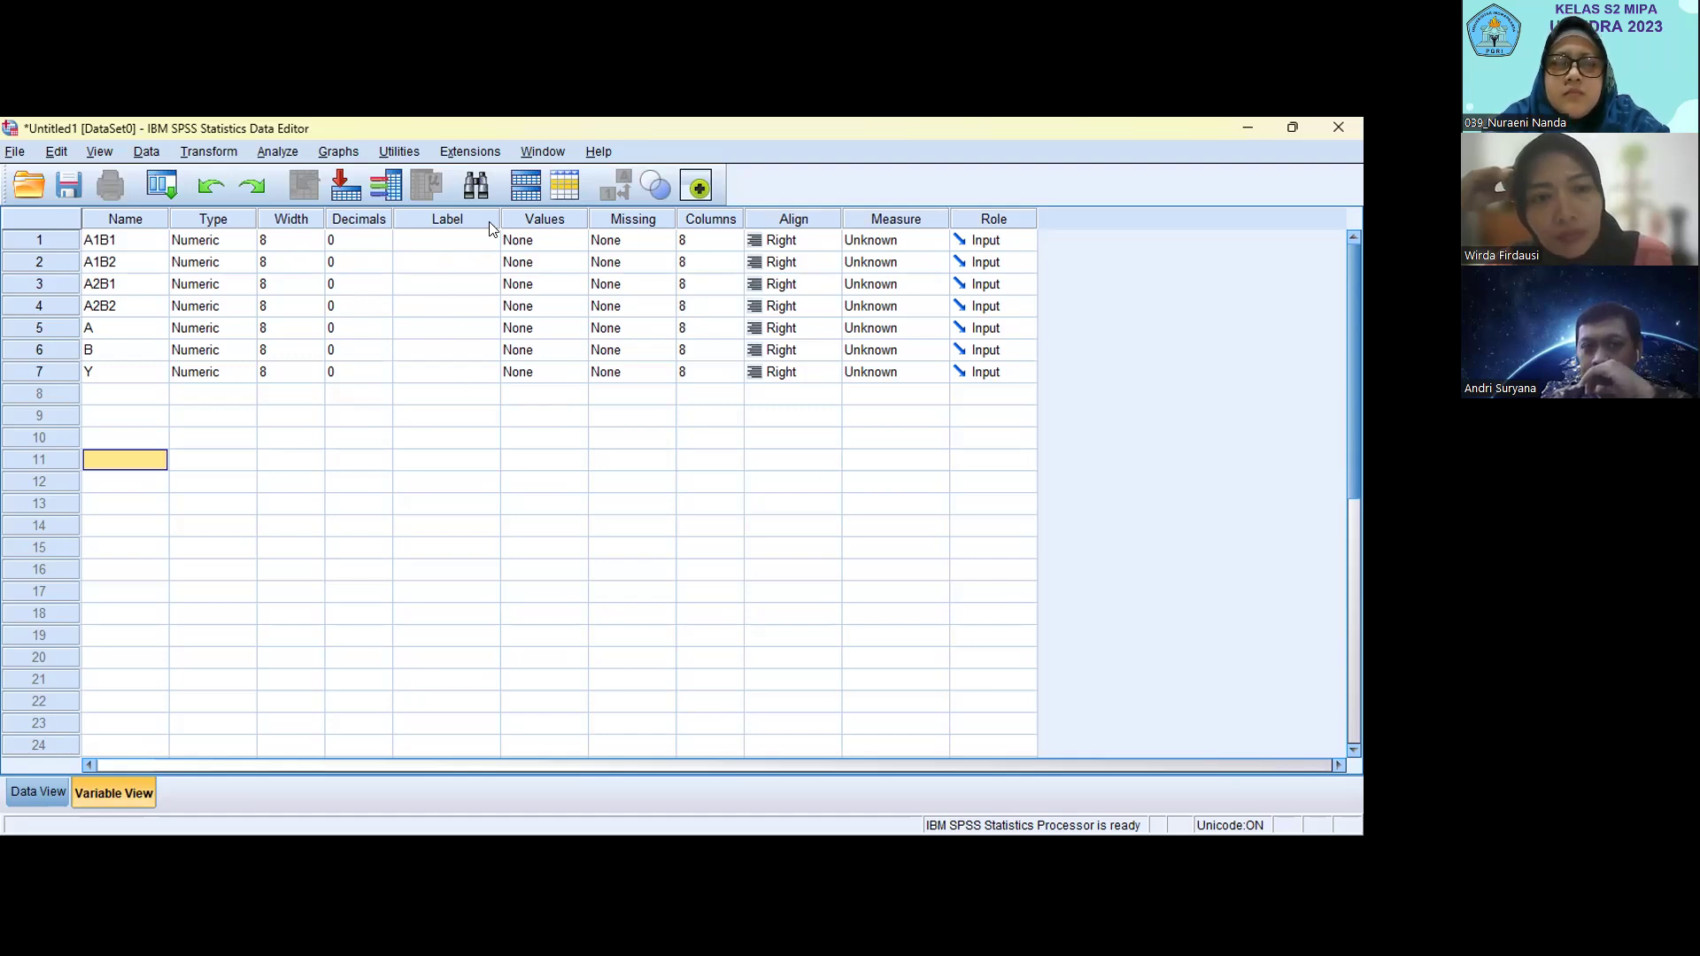
# Widen the Label column and label variable A "Metode Pembelajaran" and variable B "Minat Belajar".
pyautogui.moveTo(498, 216); pyautogui.dragTo(676, 213)
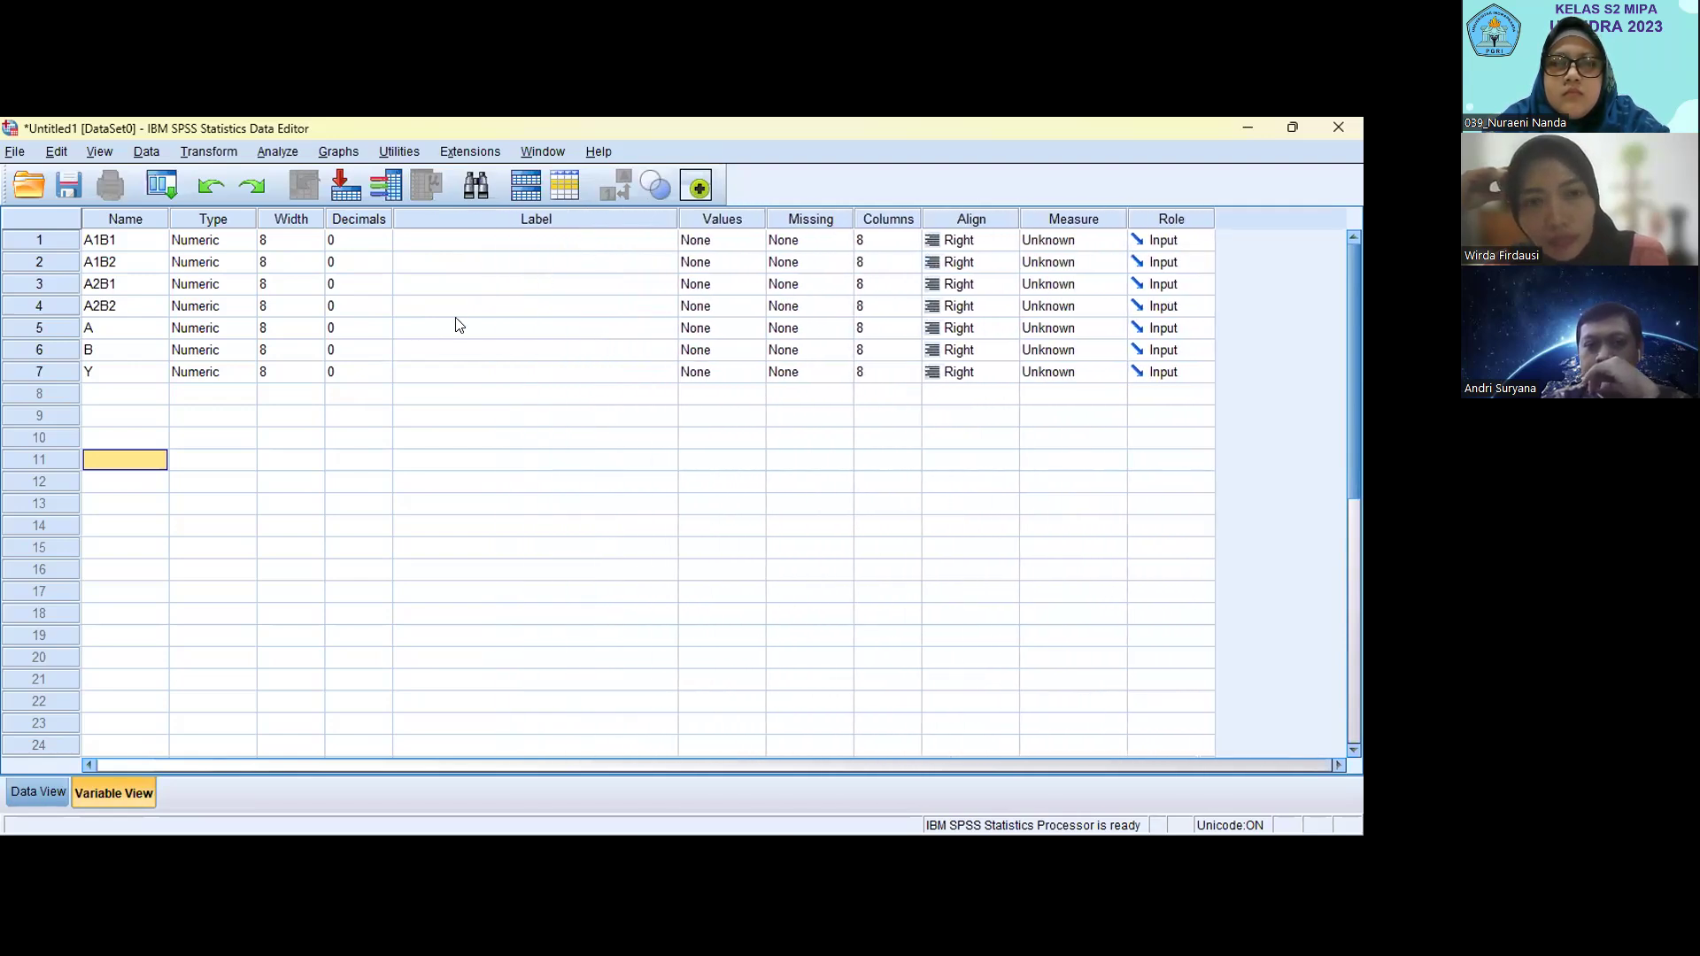
pyautogui.click(434, 335)
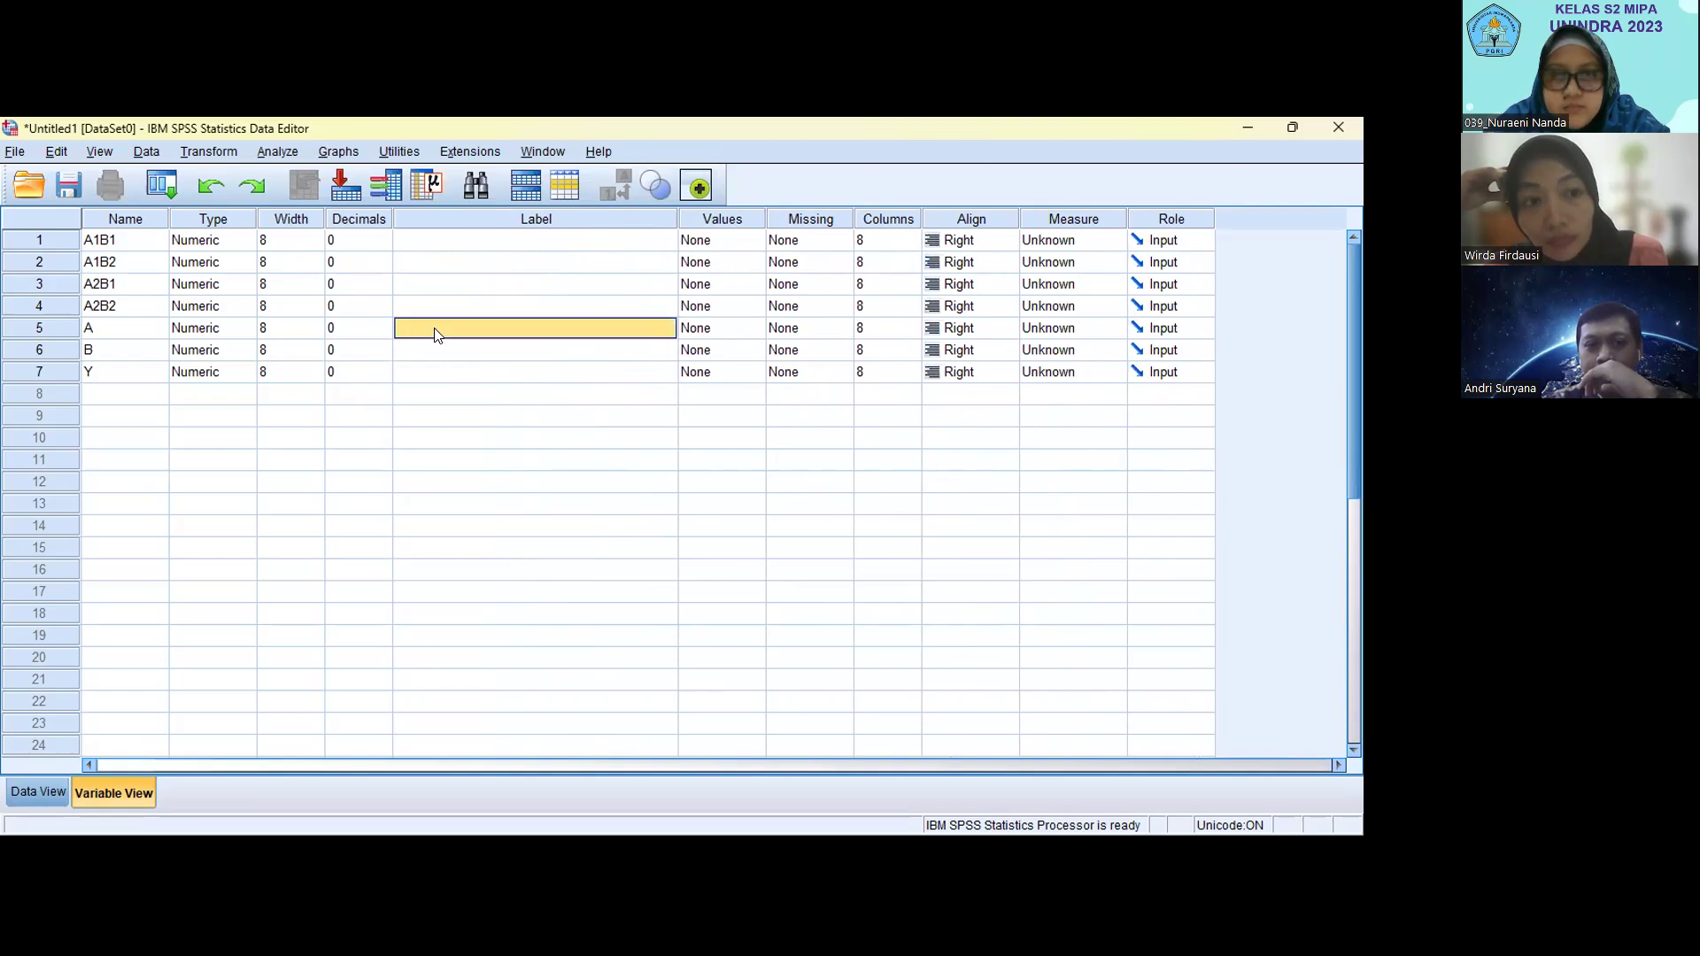
pyautogui.write('M')
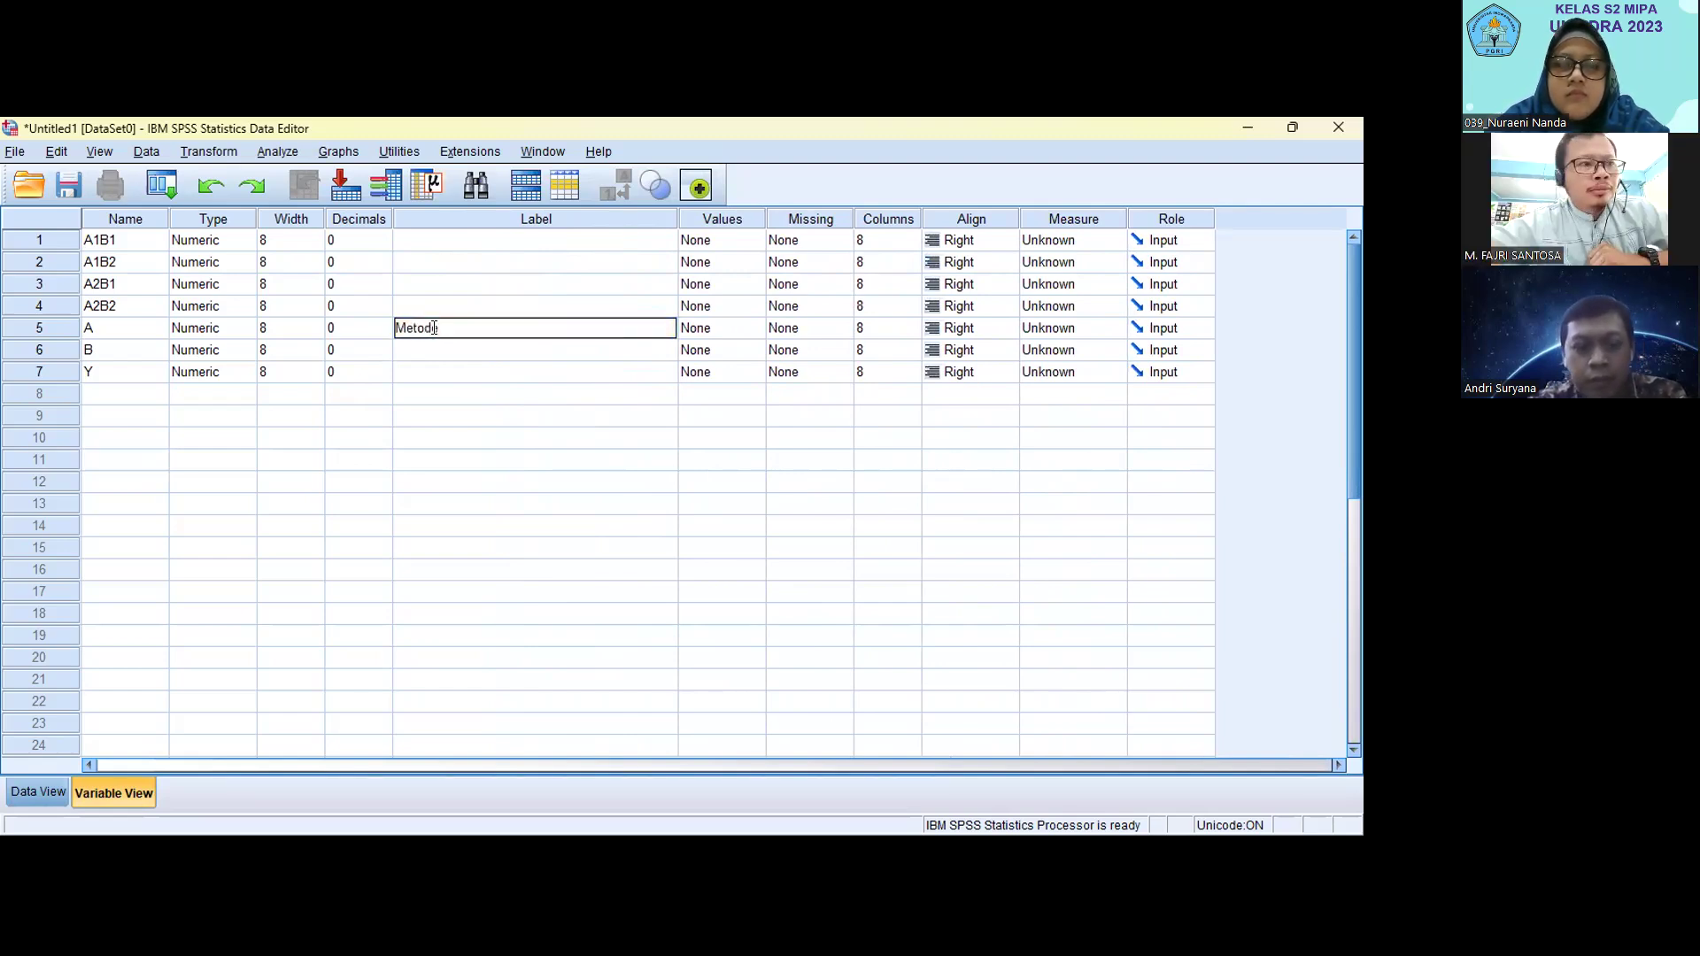
pyautogui.write('etode Pembelajaran')
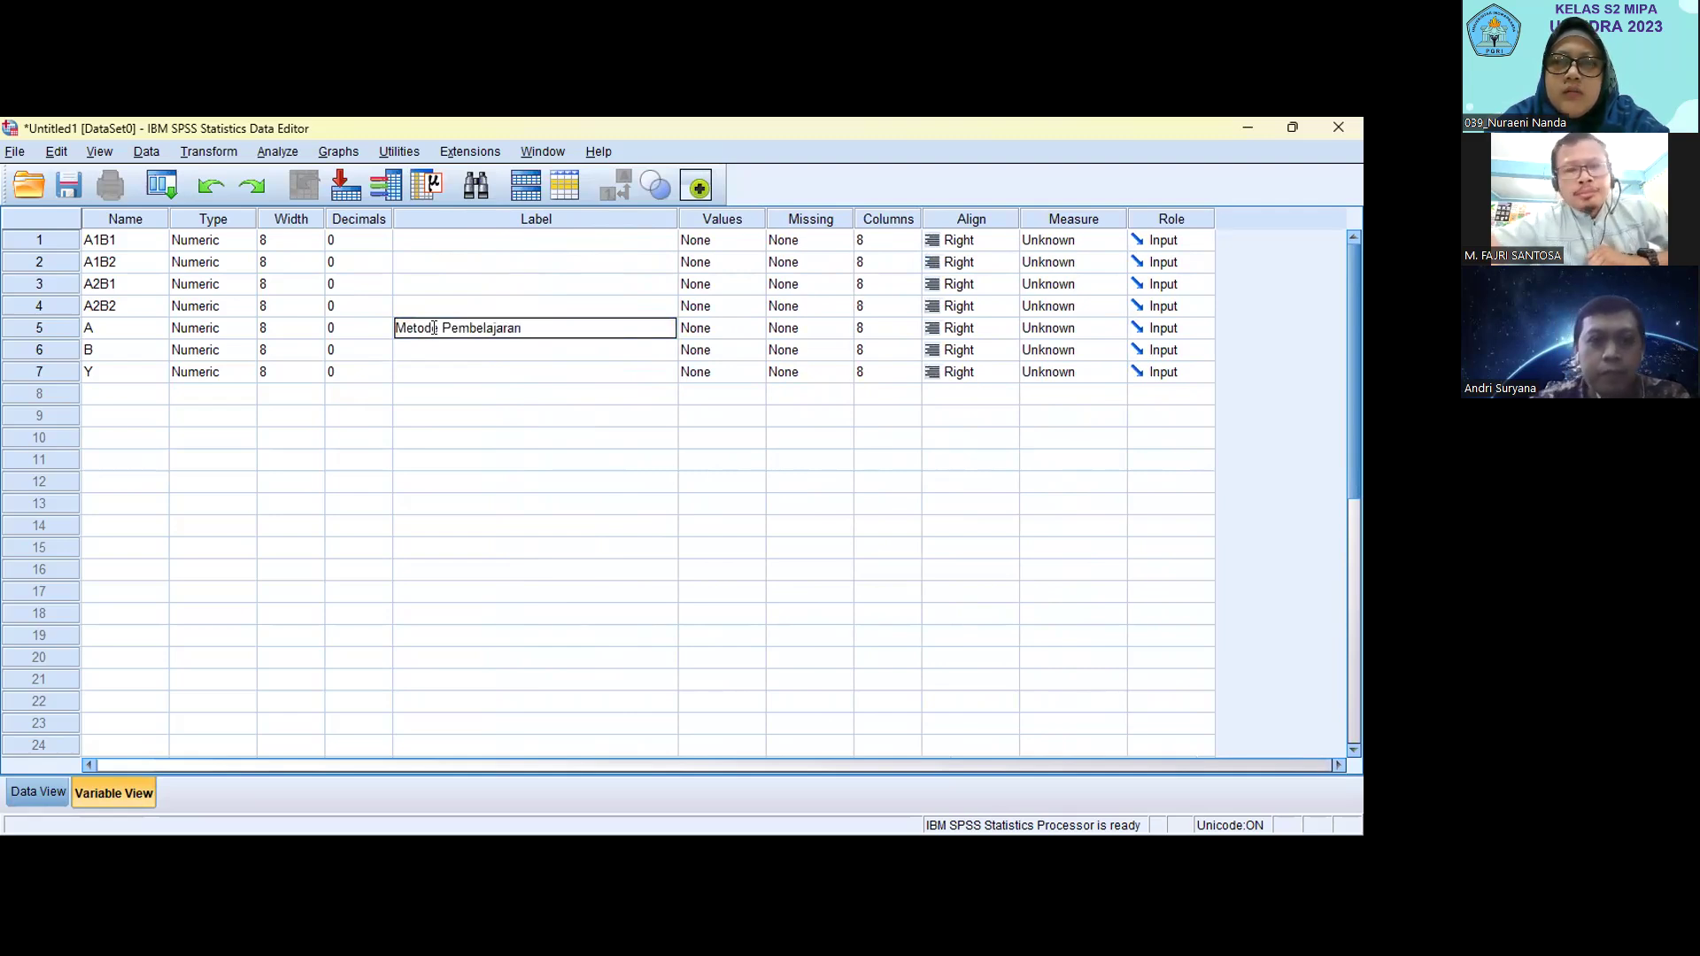
pyautogui.click(449, 359)
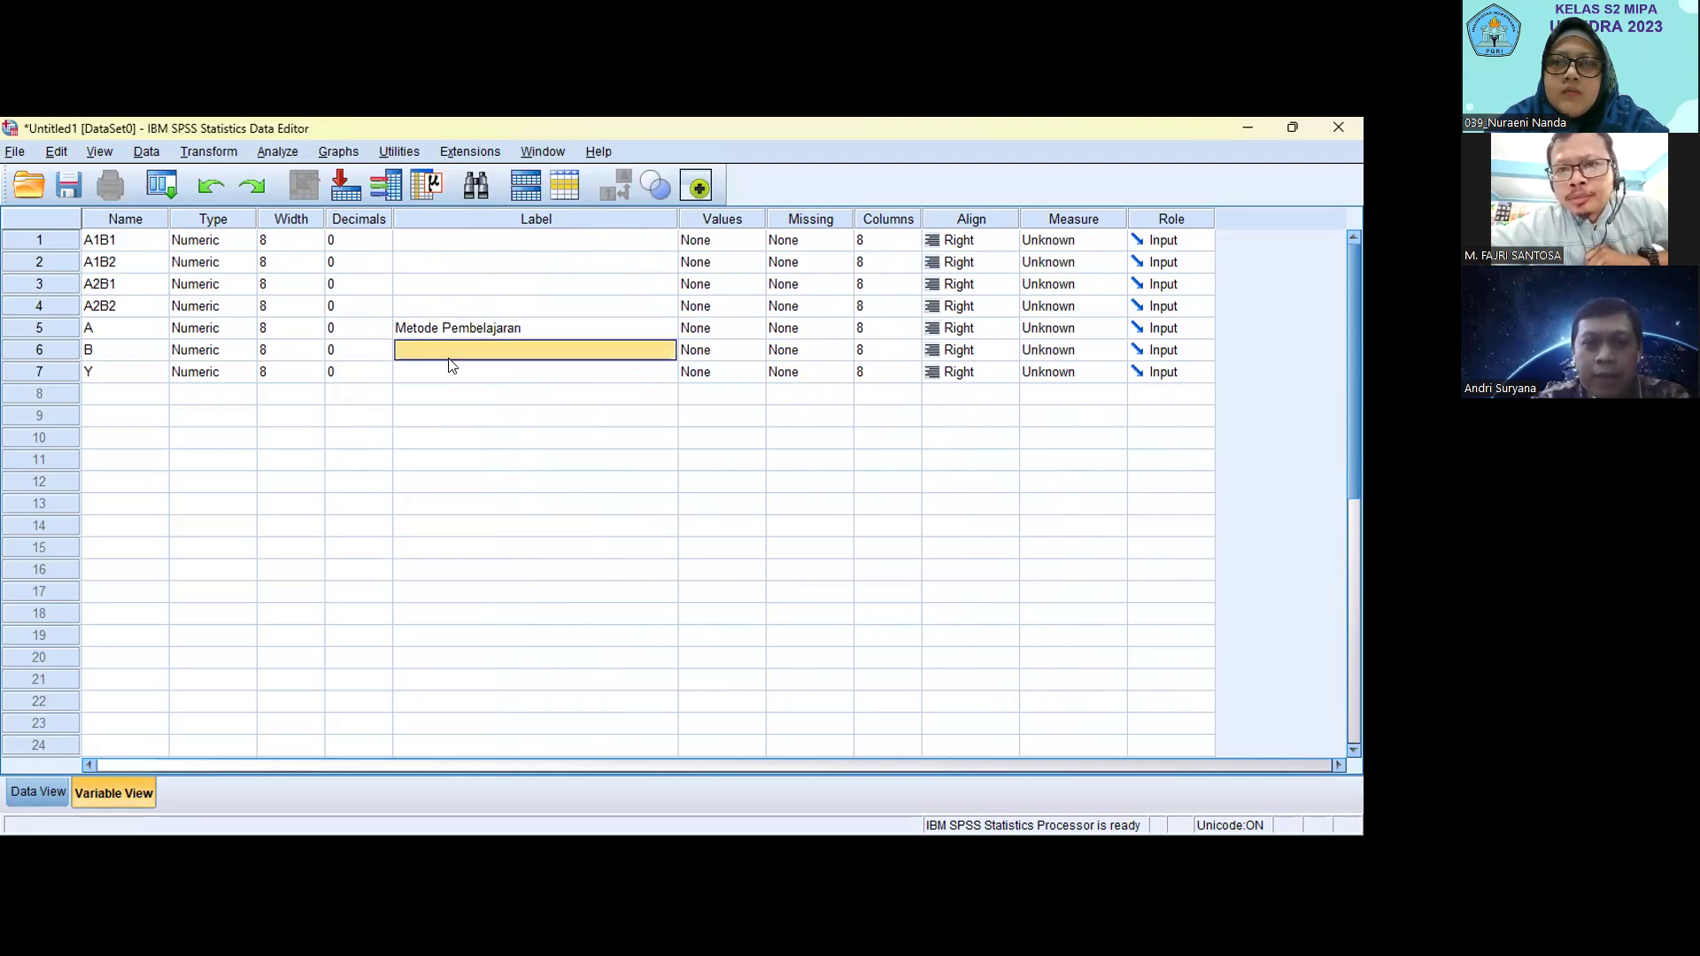
pyautogui.write('Minat Belajar')
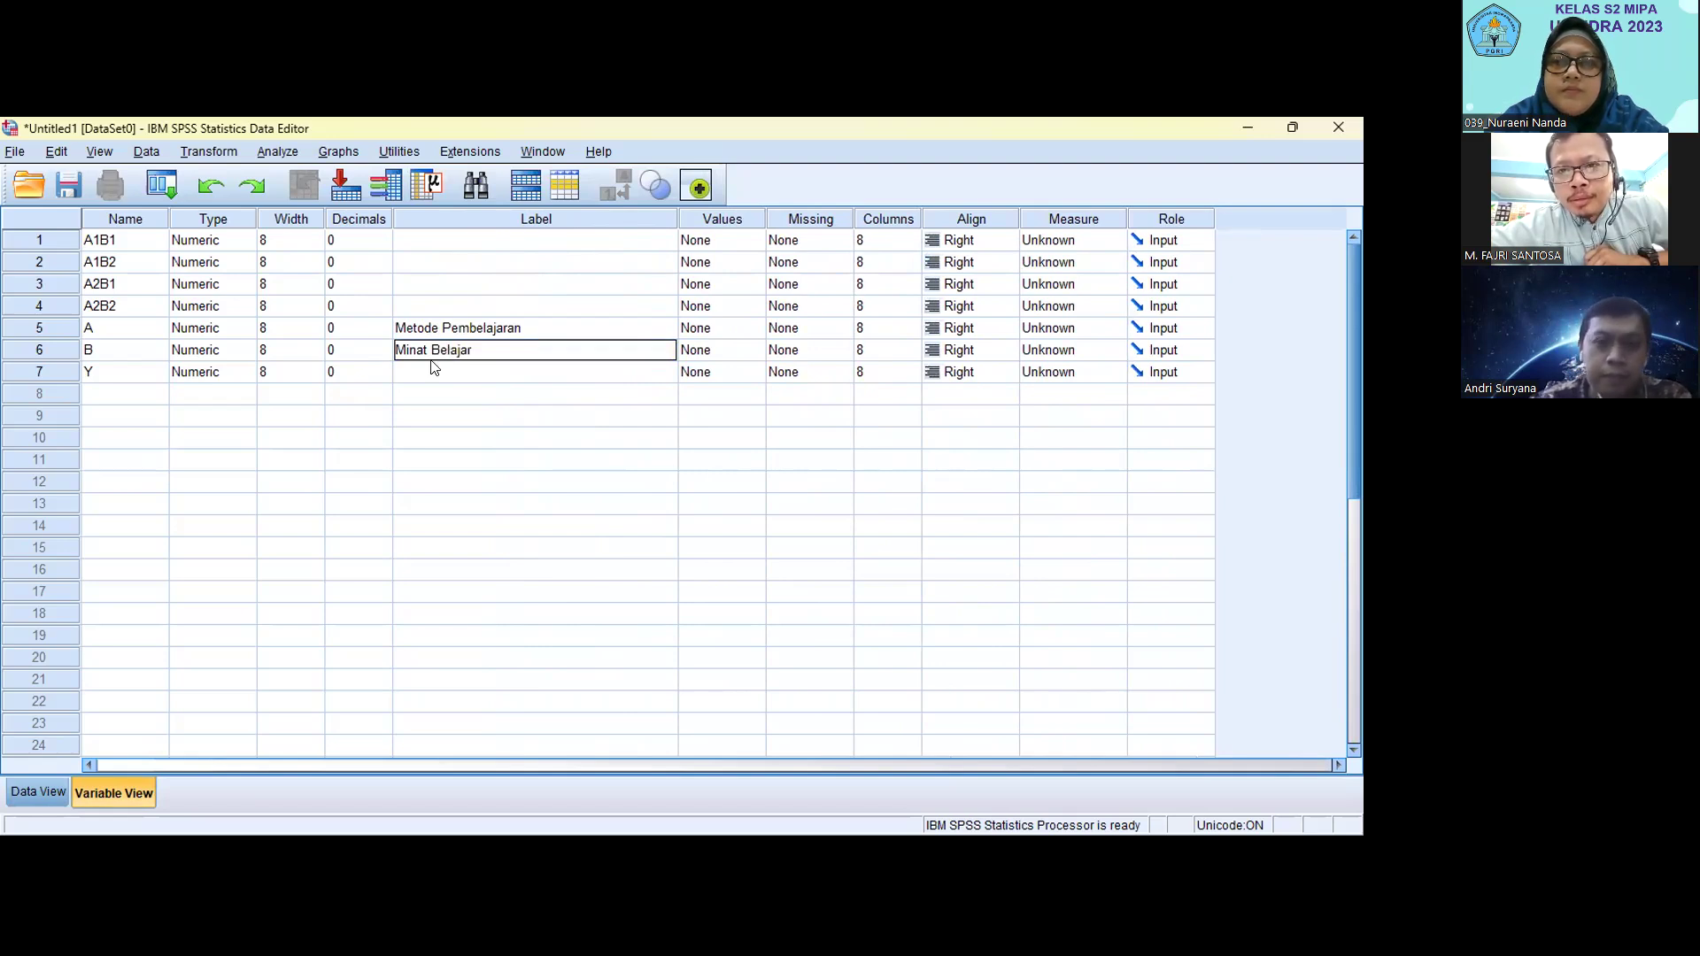
# Label variable Y "Kemampuan Pemahaman Konsep" and narrow the Label column to fit the text.
pyautogui.click(432, 370)
pyautogui.click(432, 370)
pyautogui.write('Kemampuan')
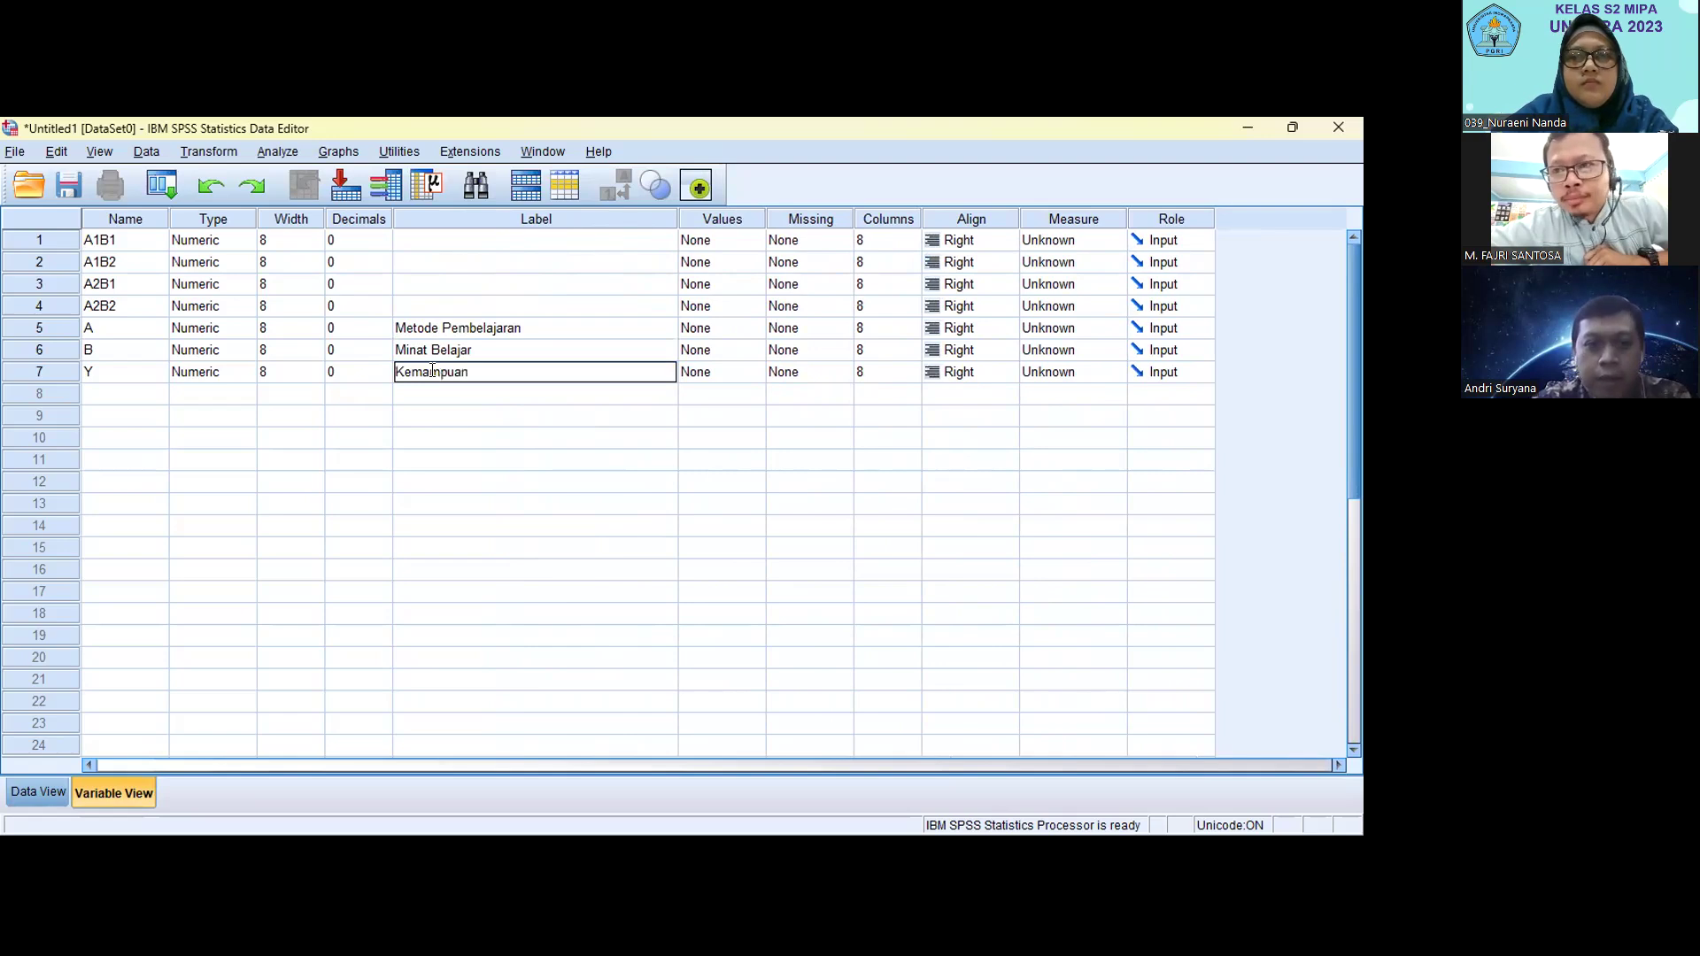
pyautogui.write(' Pemahaman Konsep')
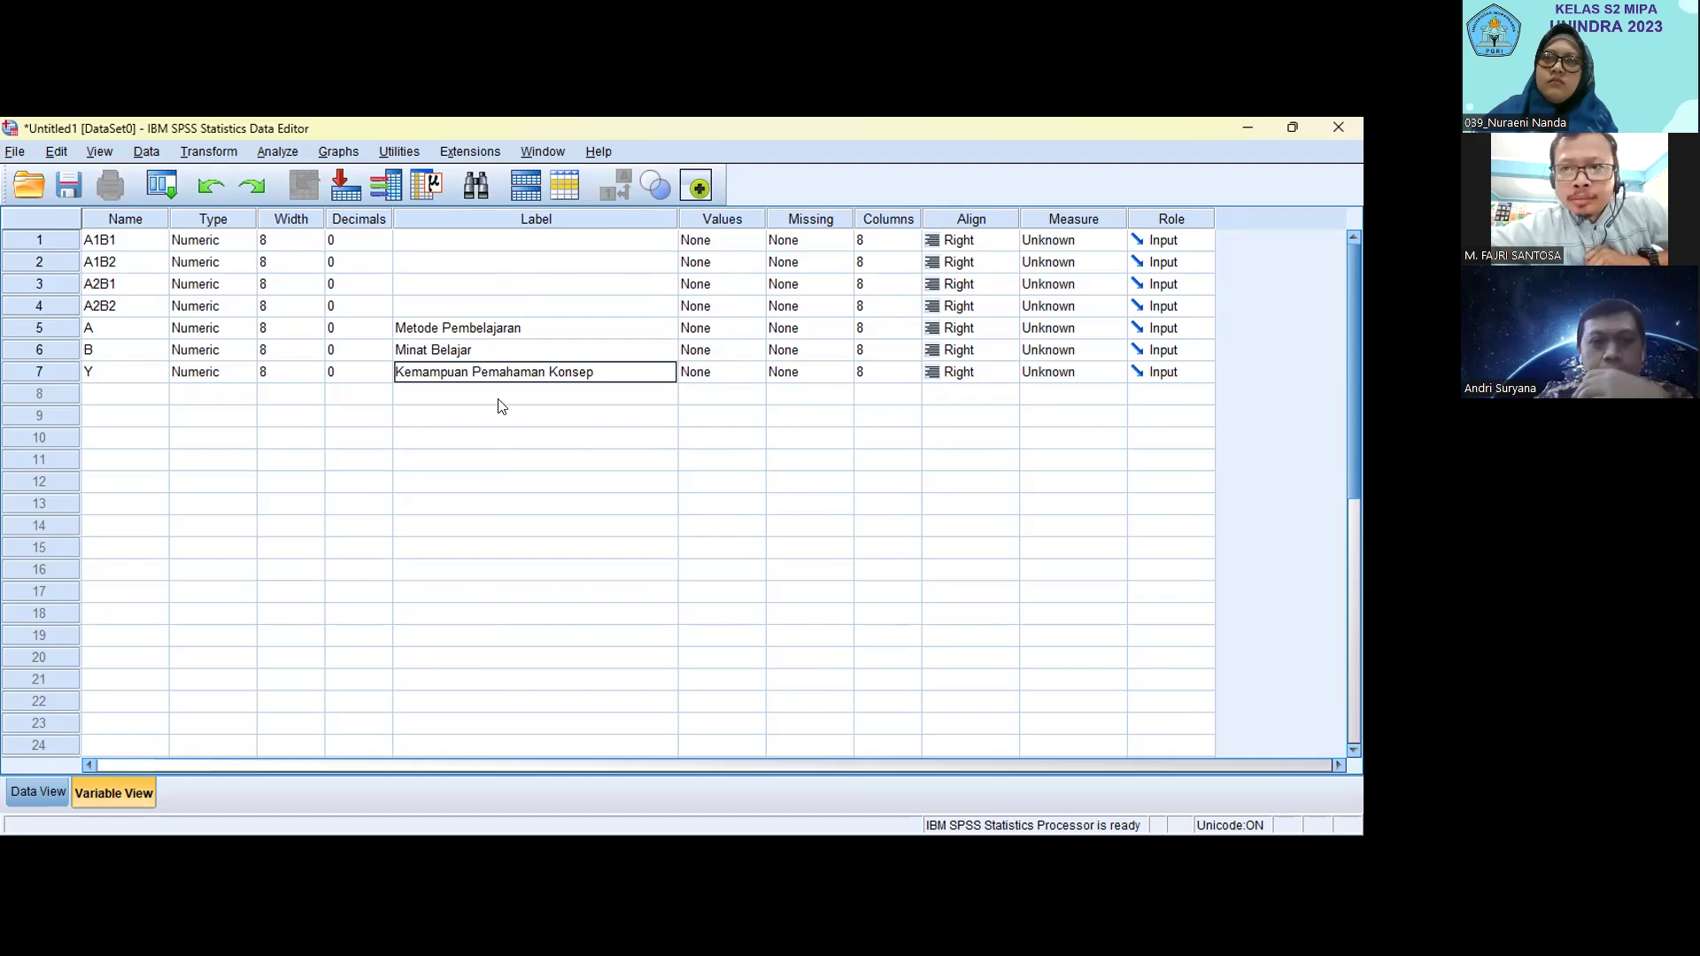
pyautogui.click(142, 438)
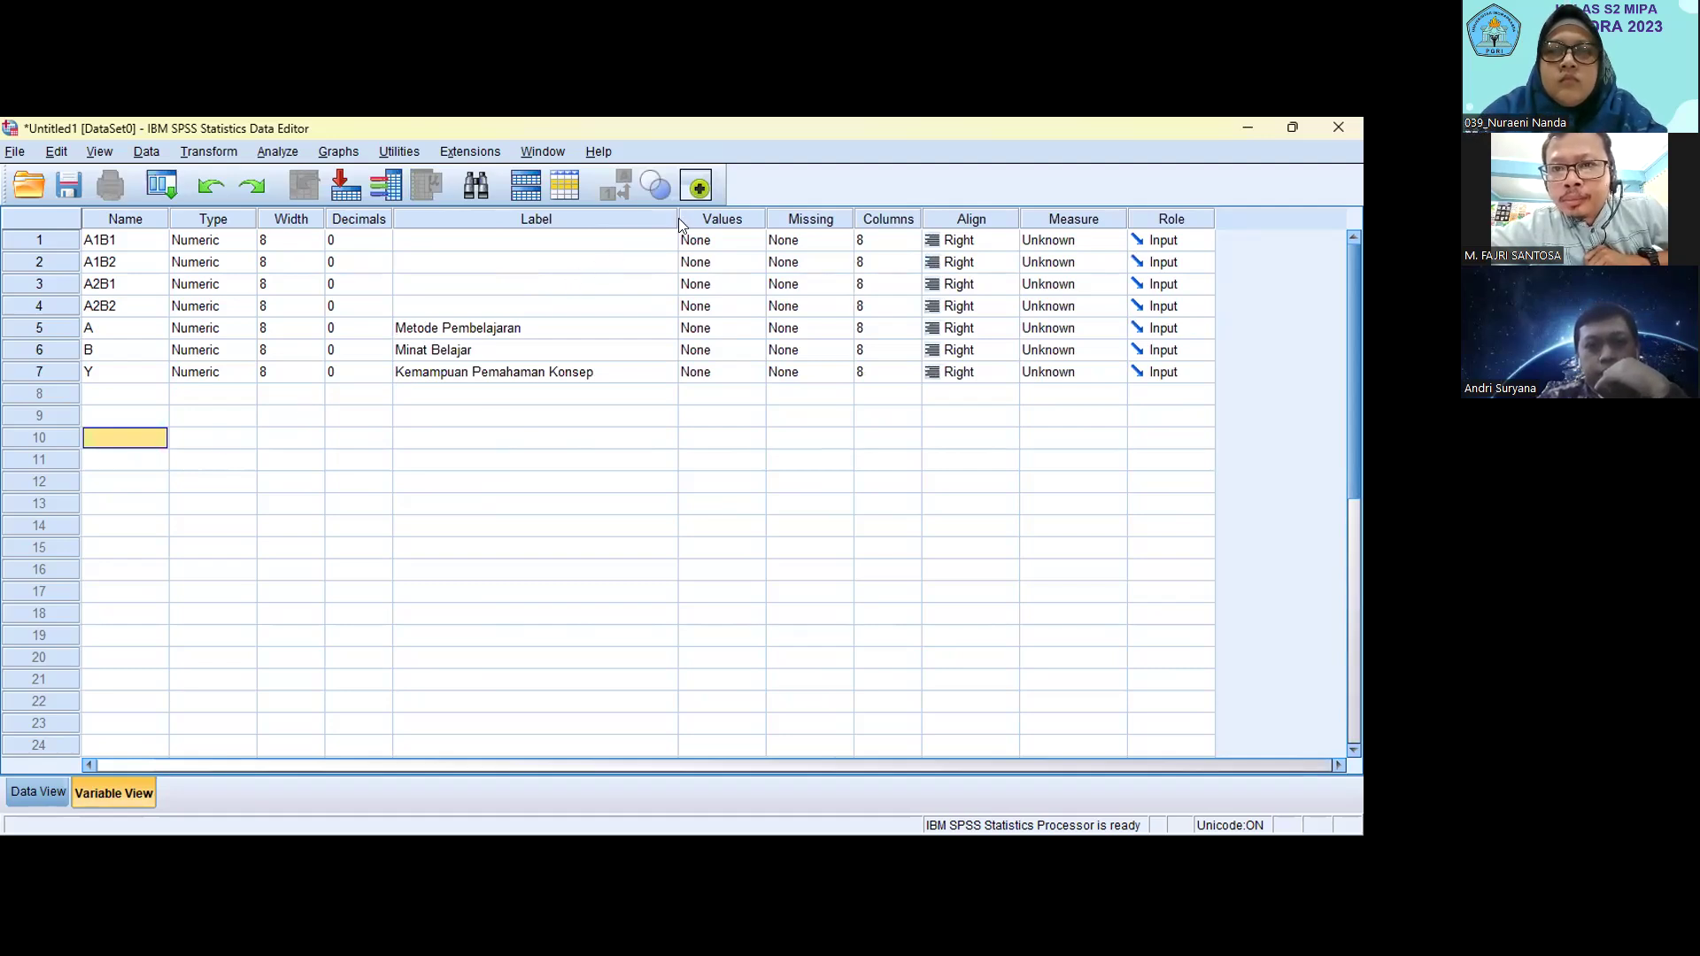
pyautogui.moveTo(671, 218); pyautogui.dragTo(600, 241)
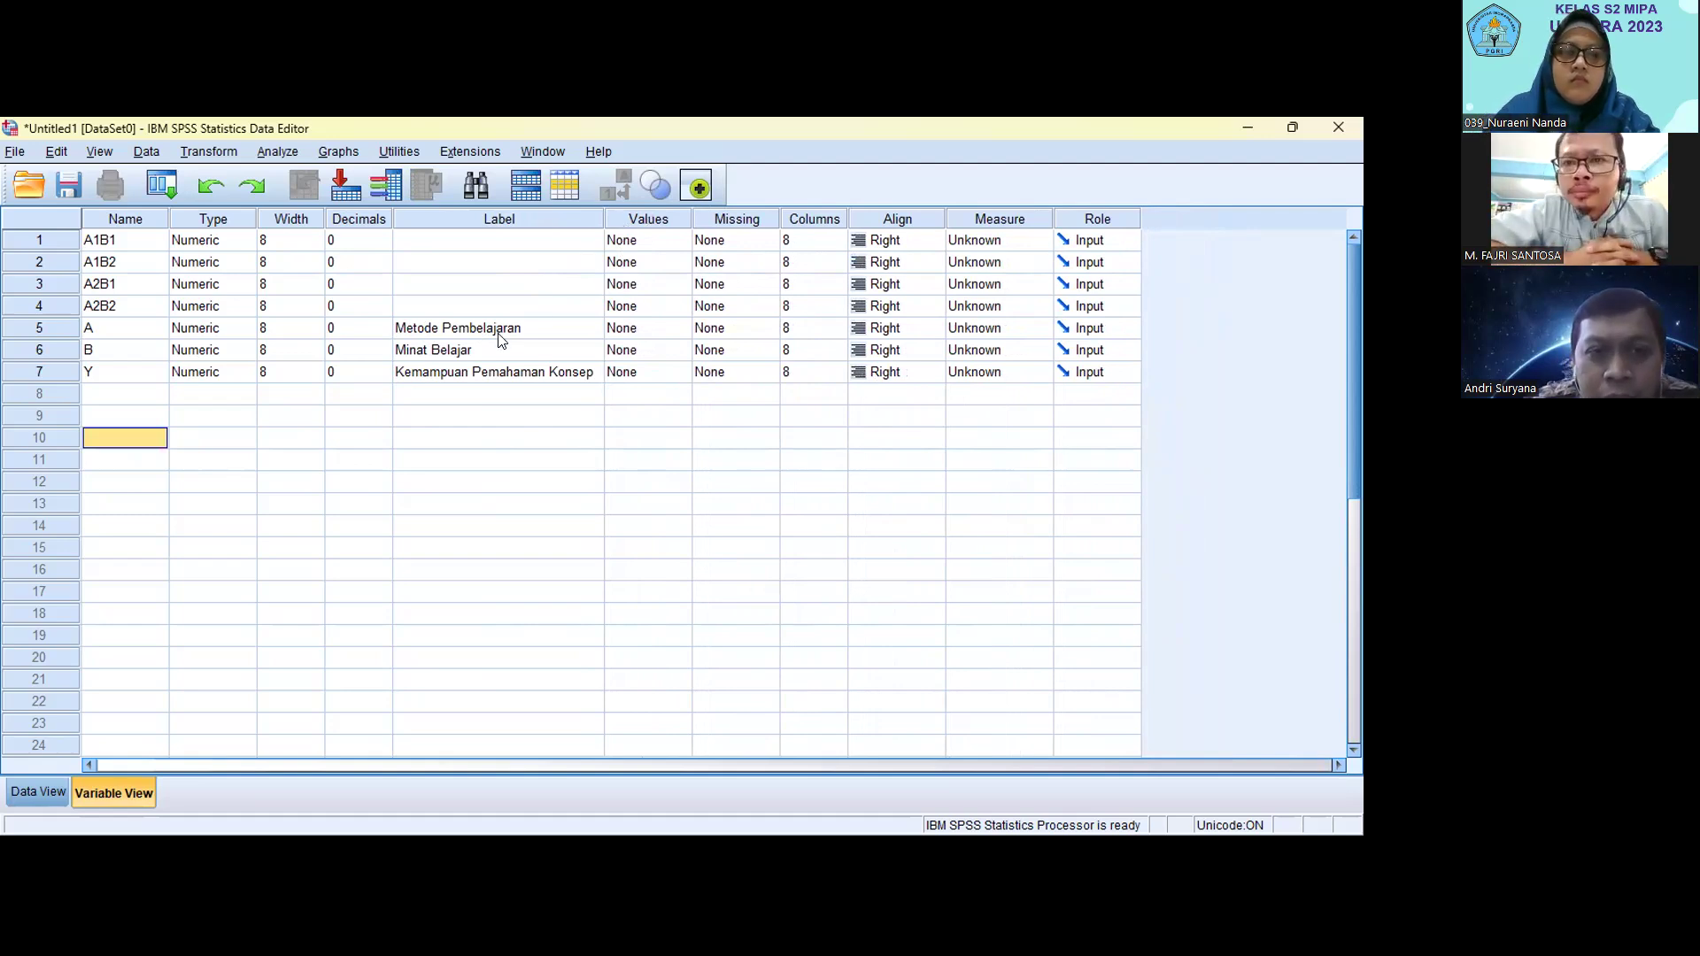
# Add a value label for variable A that assigns "APOS" to the value 1.
pyautogui.click(677, 330)
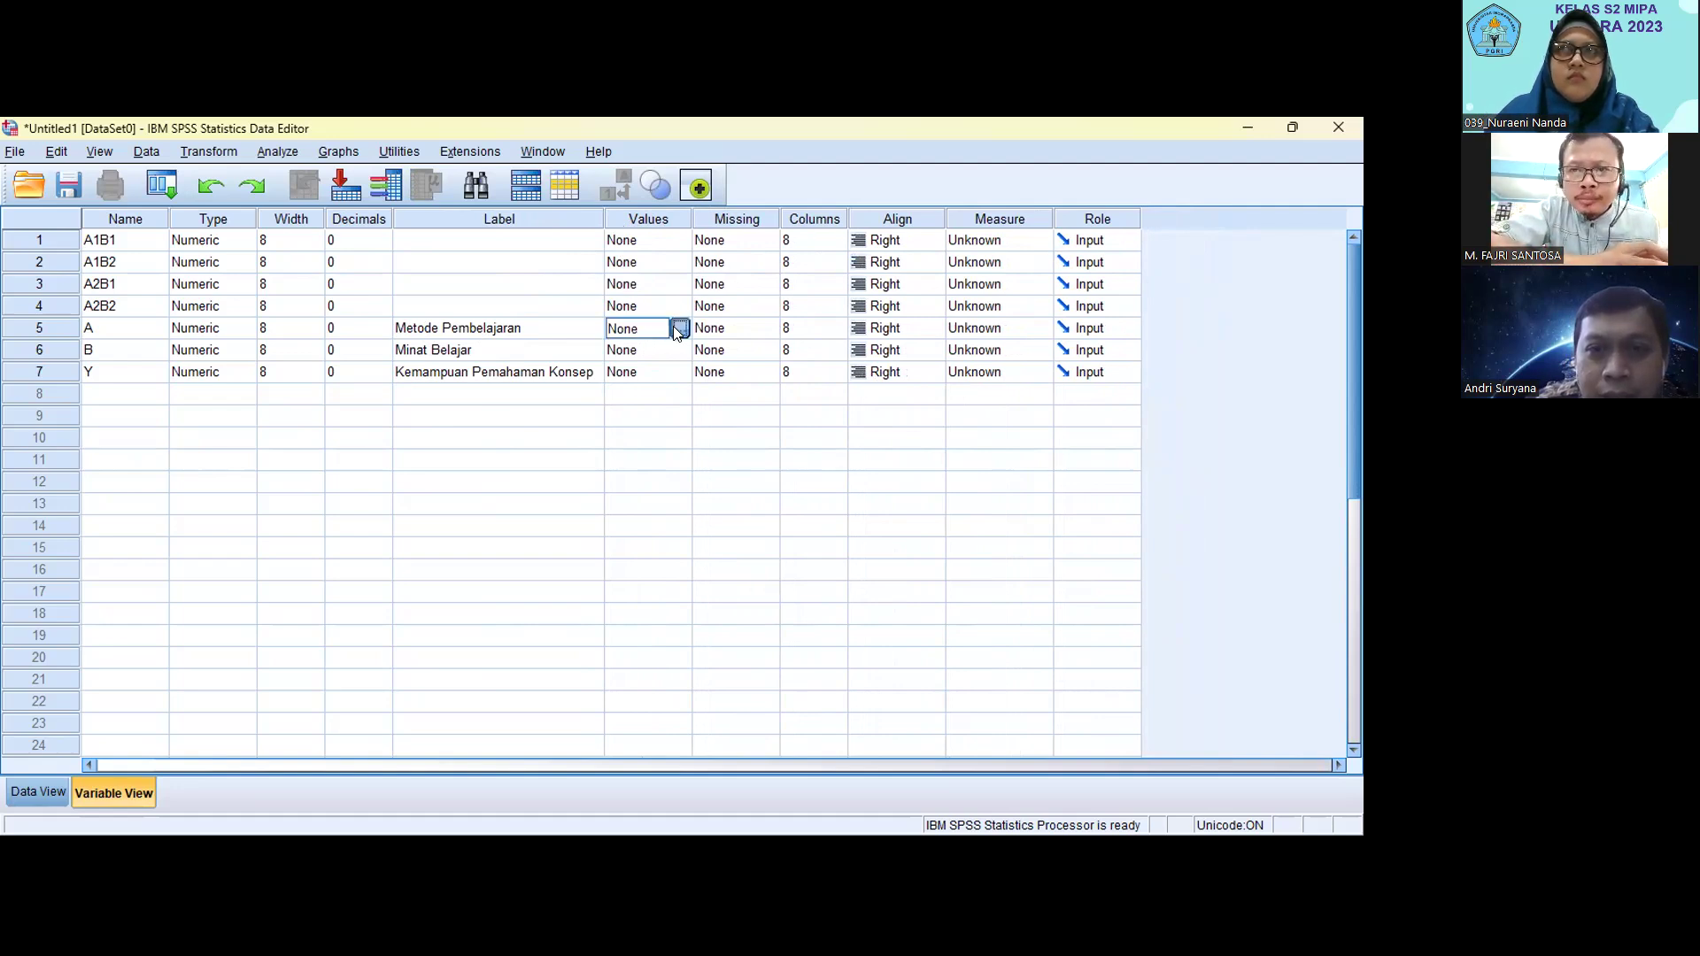
pyautogui.click(679, 330)
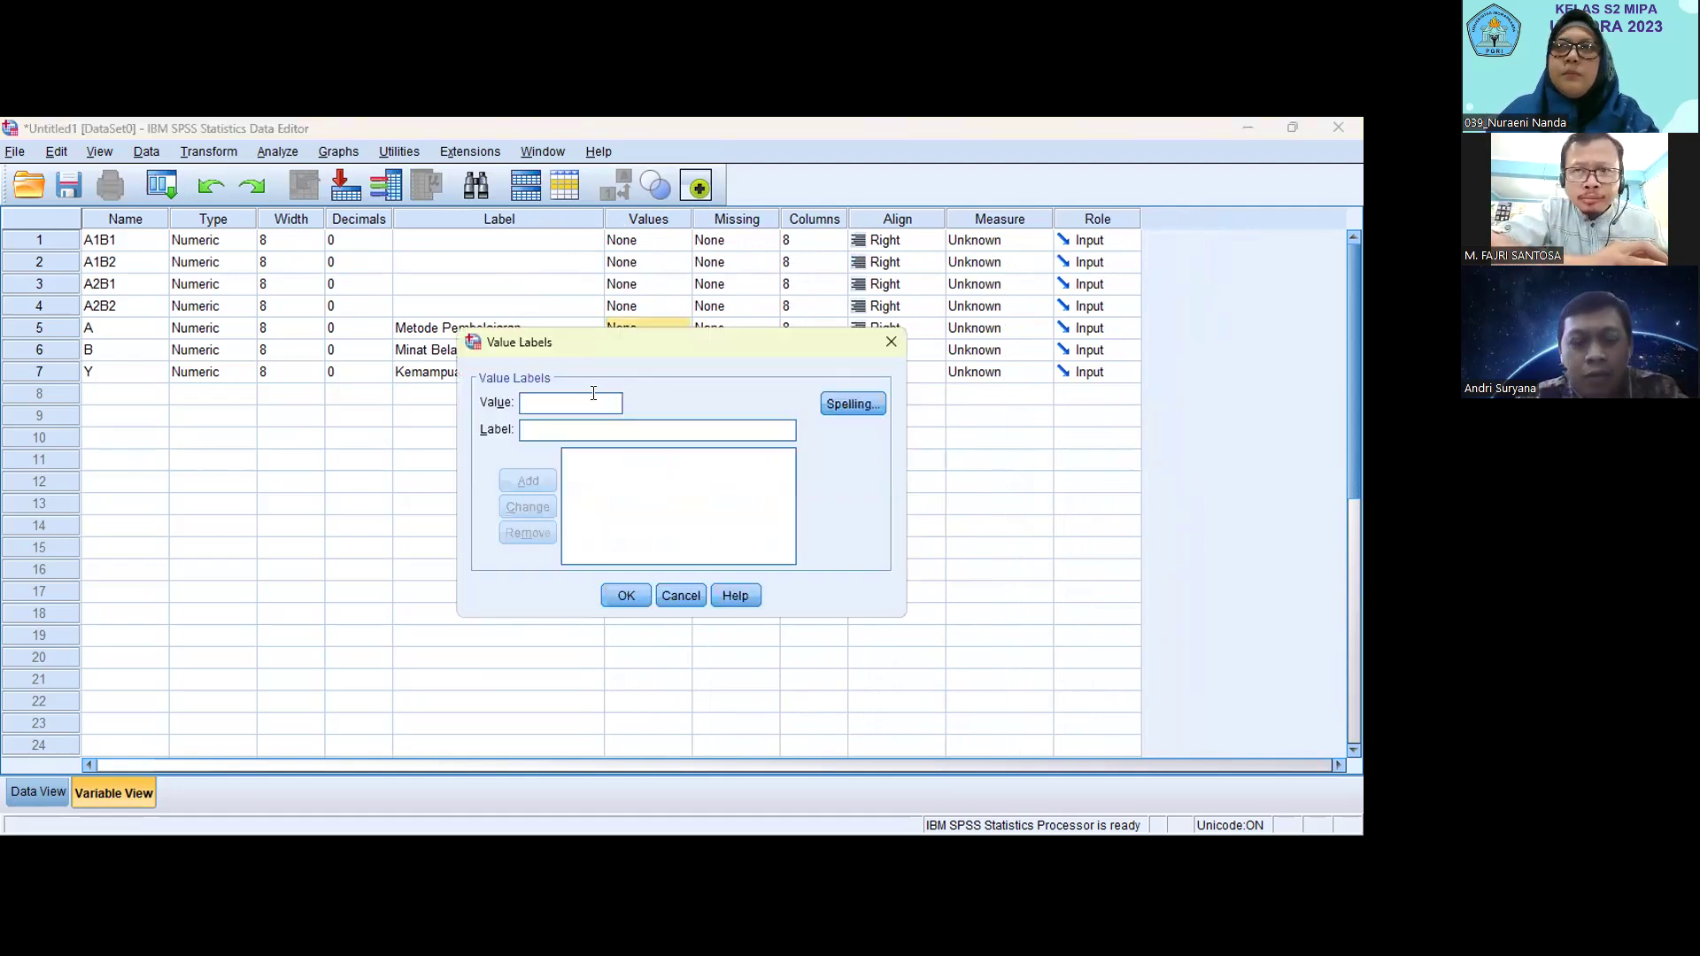
pyautogui.write('1')
pyautogui.click(584, 429)
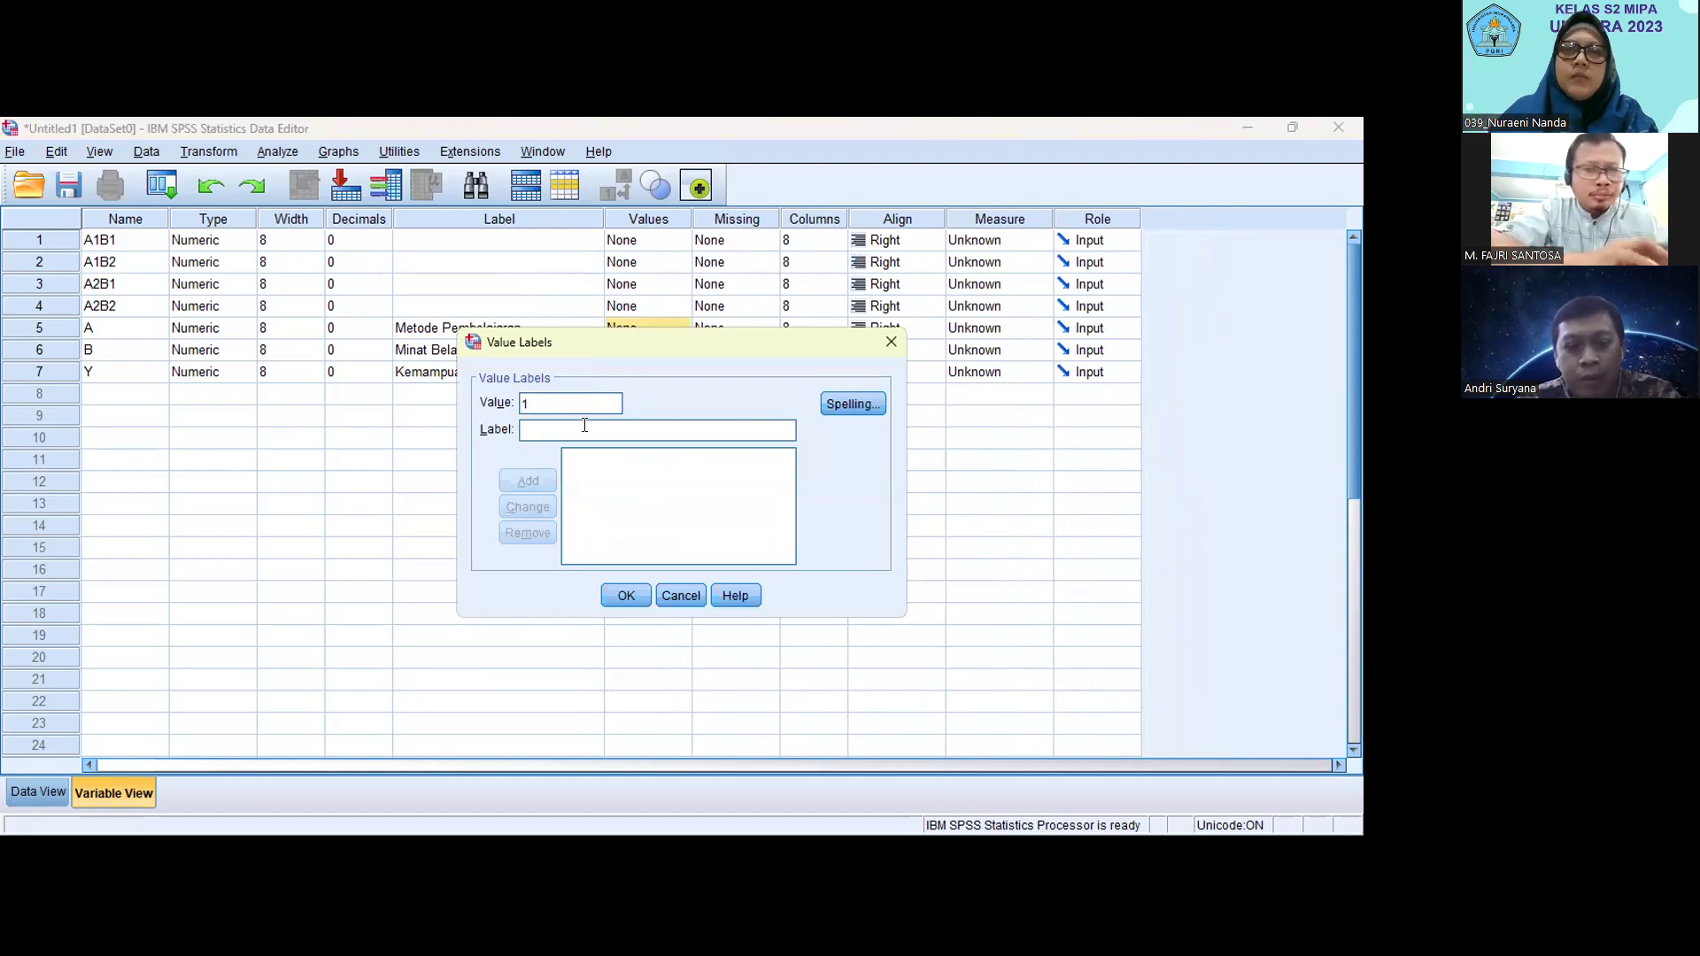
pyautogui.write('APOS')
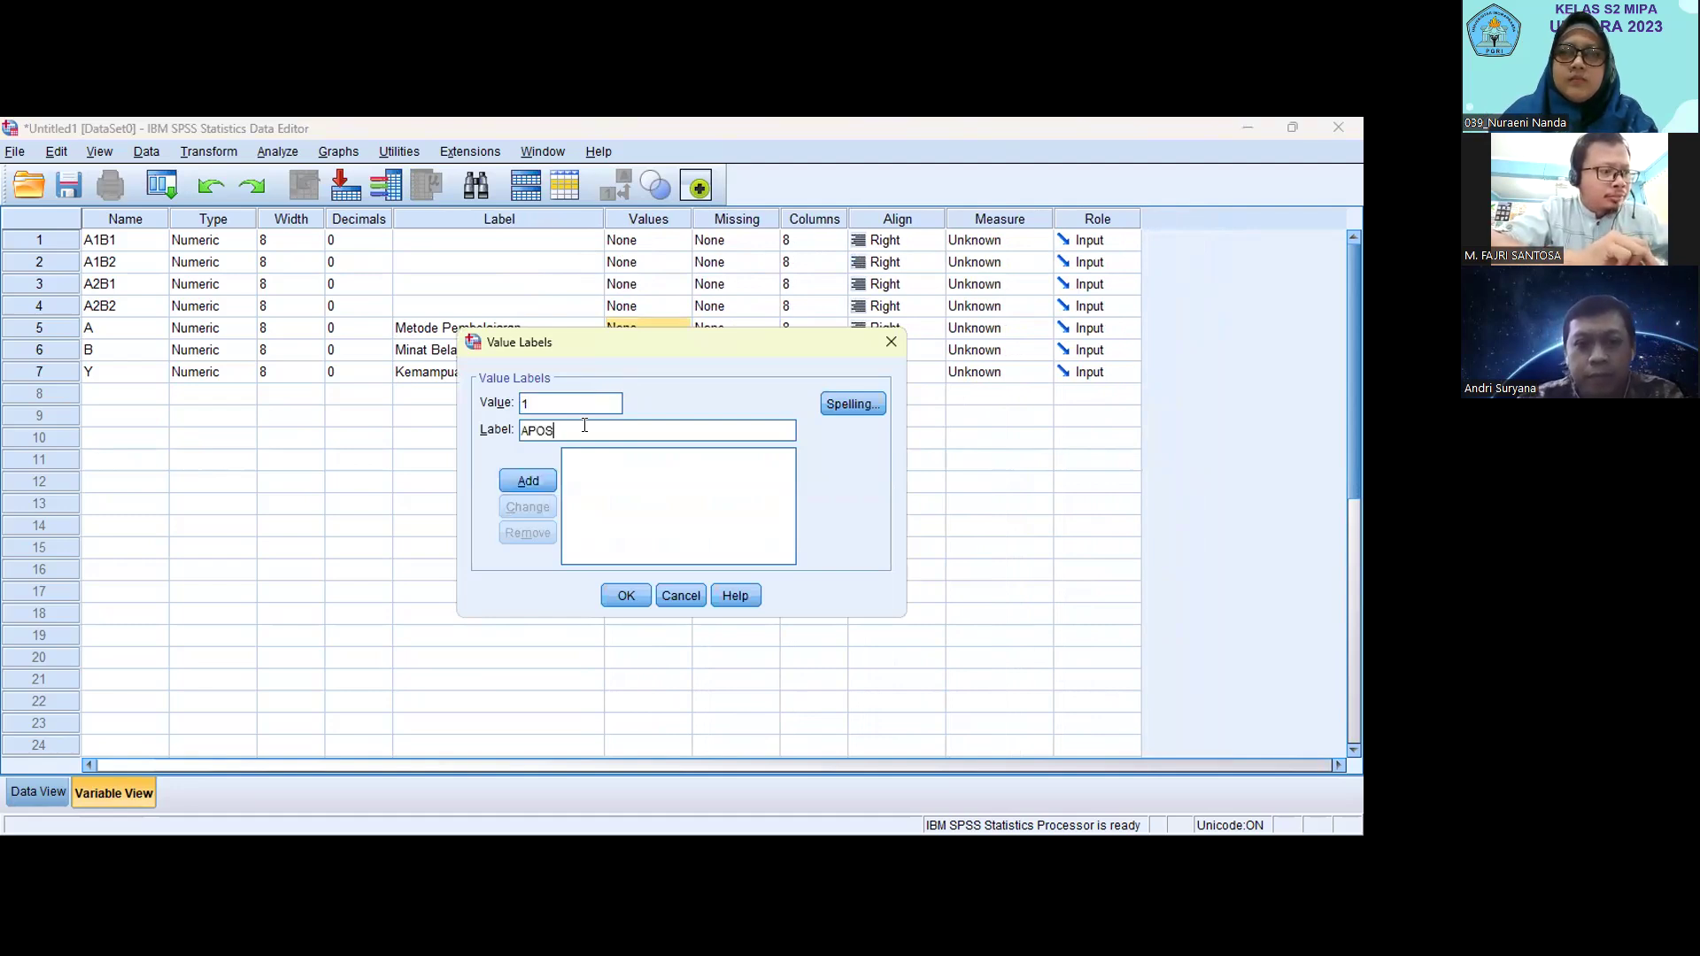
pyautogui.click(542, 483)
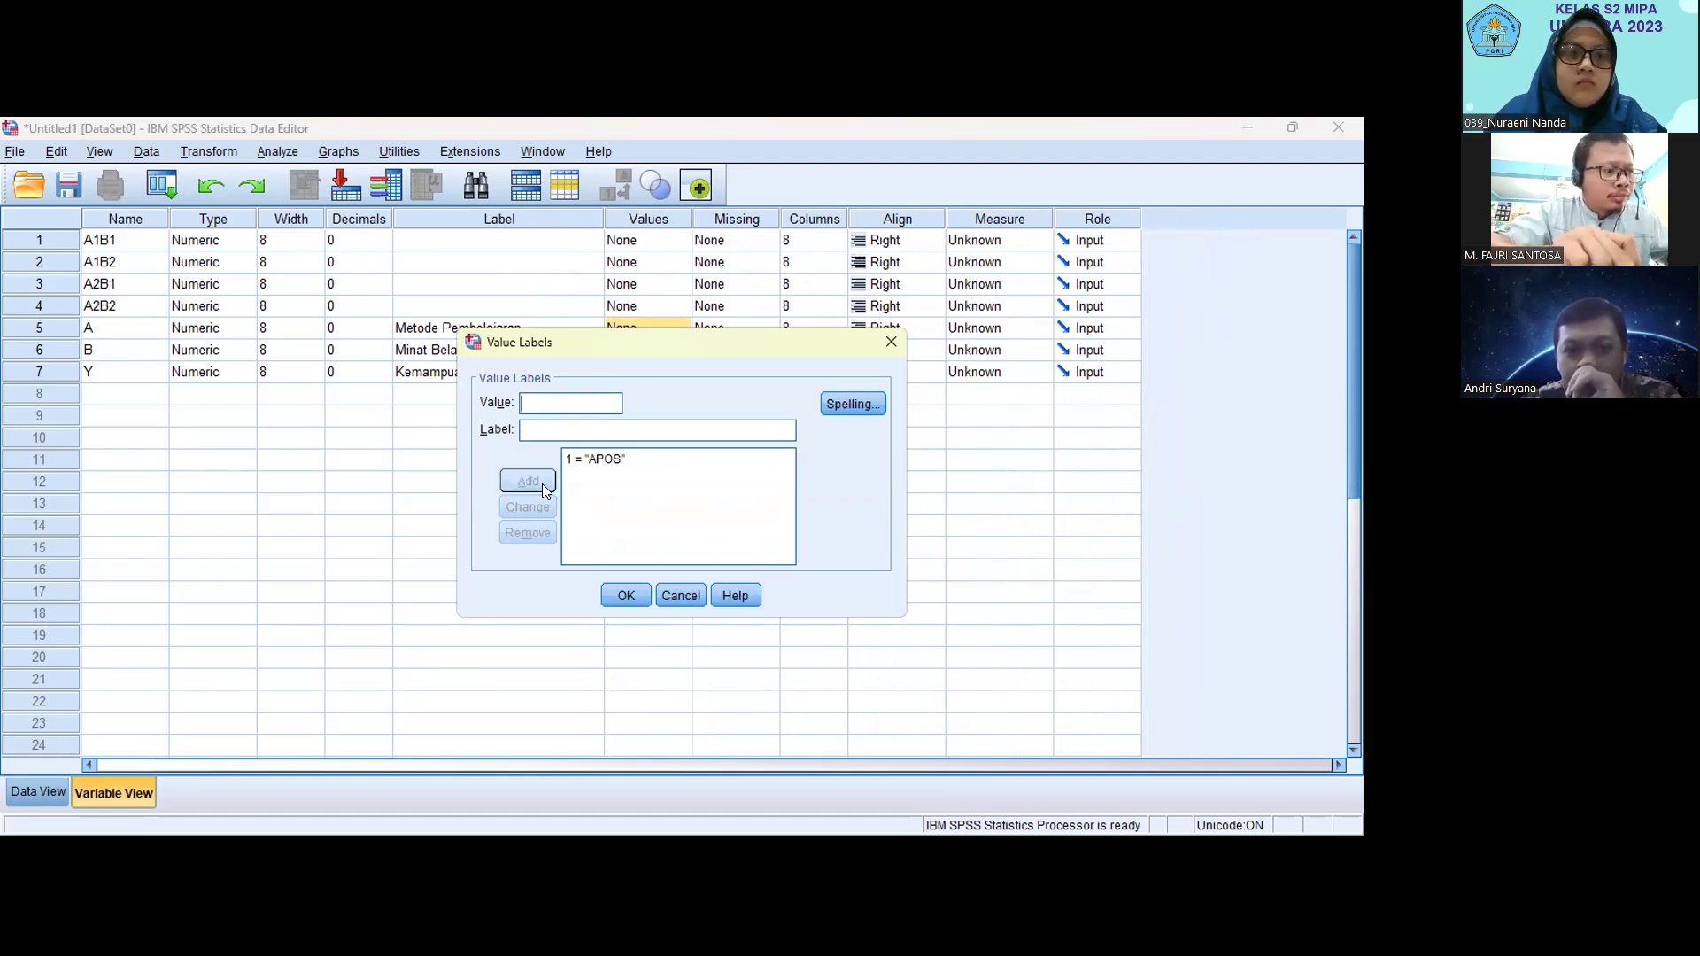
# Add a value label for variable A that assigns "Konvensional" to the value 2 and confirm the labels.
pyautogui.write('2')
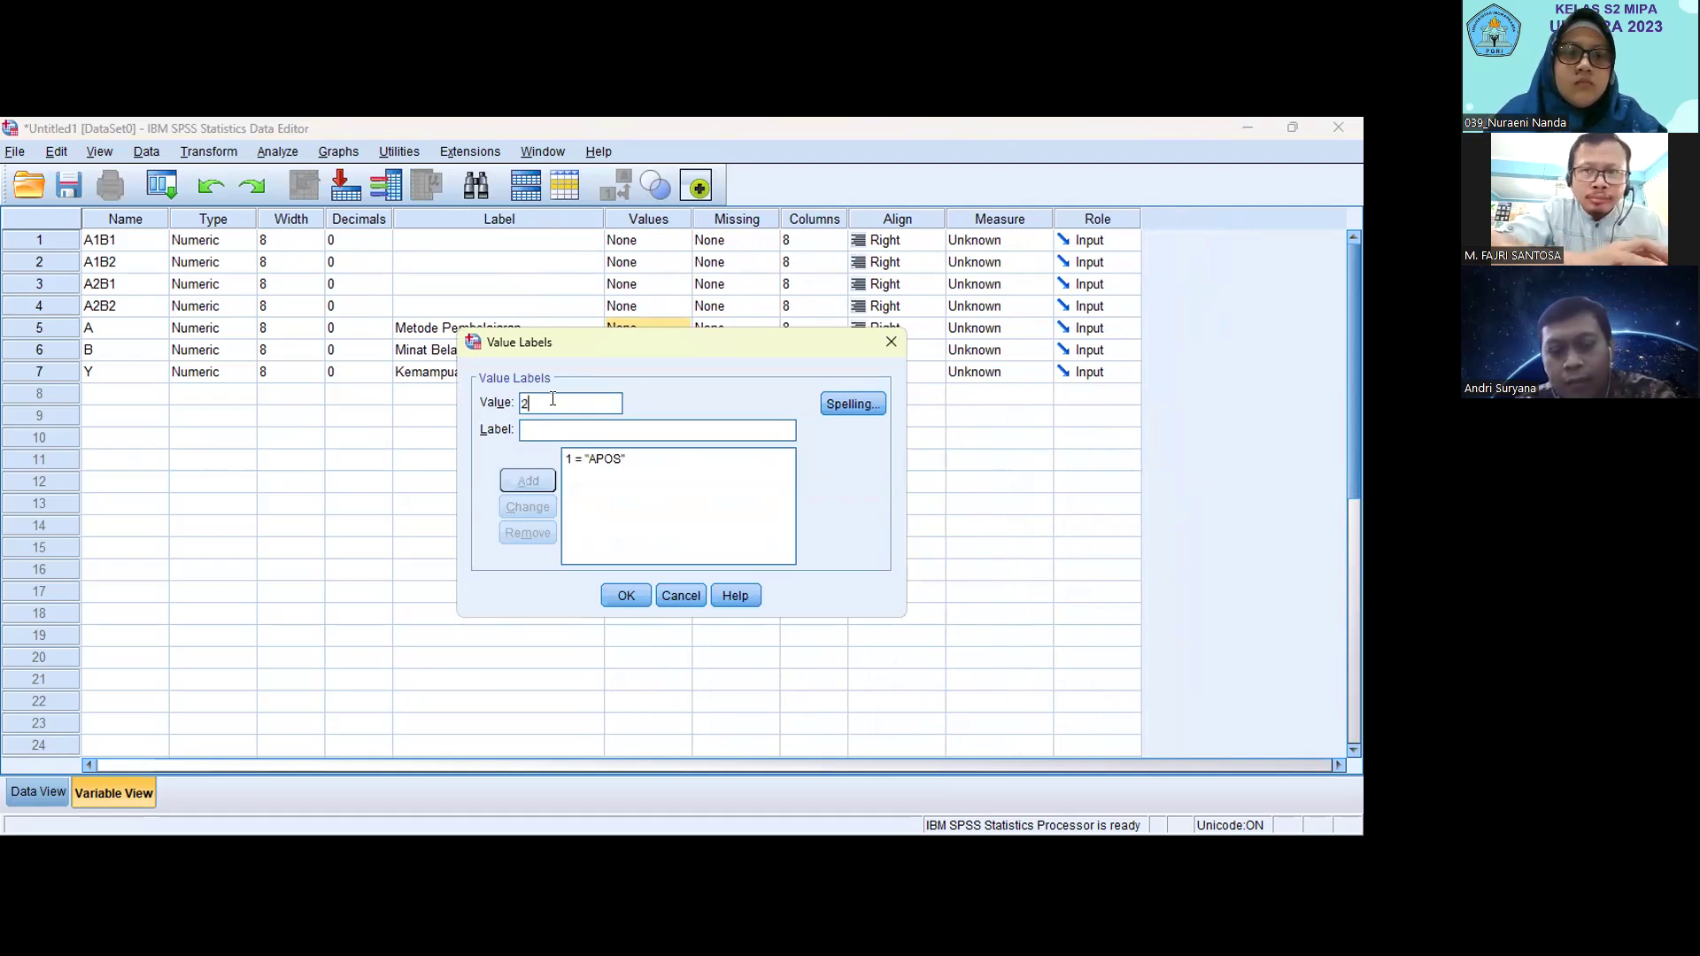
pyautogui.write('K')
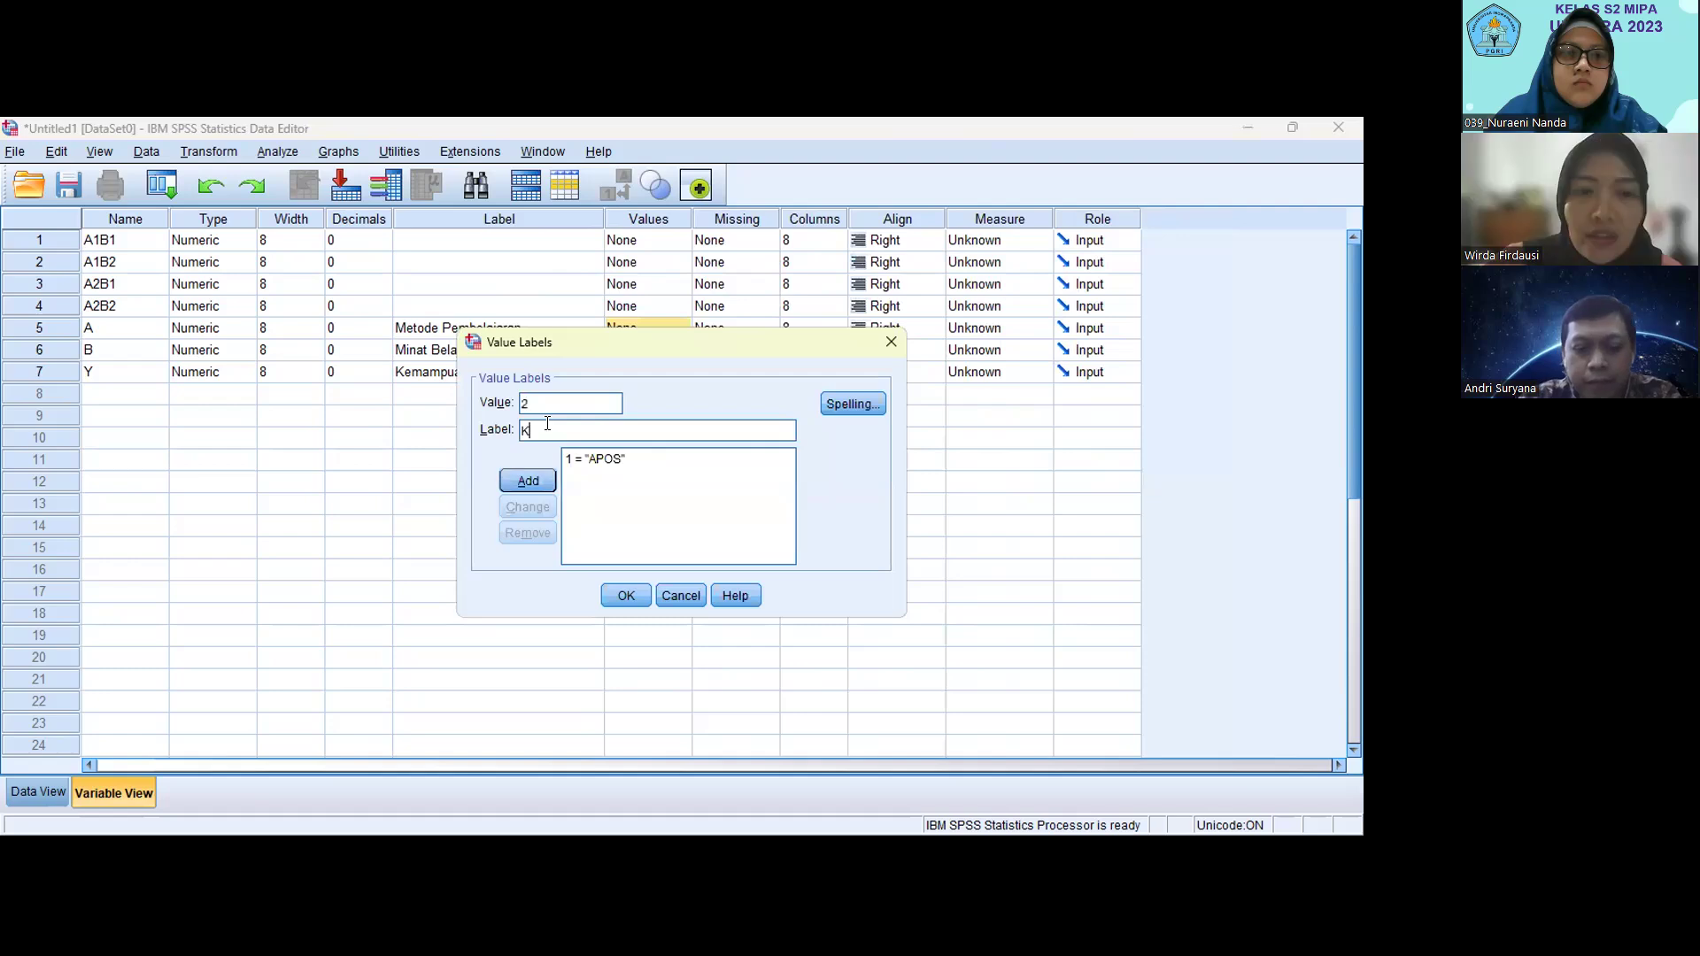
pyautogui.write('onvensional')
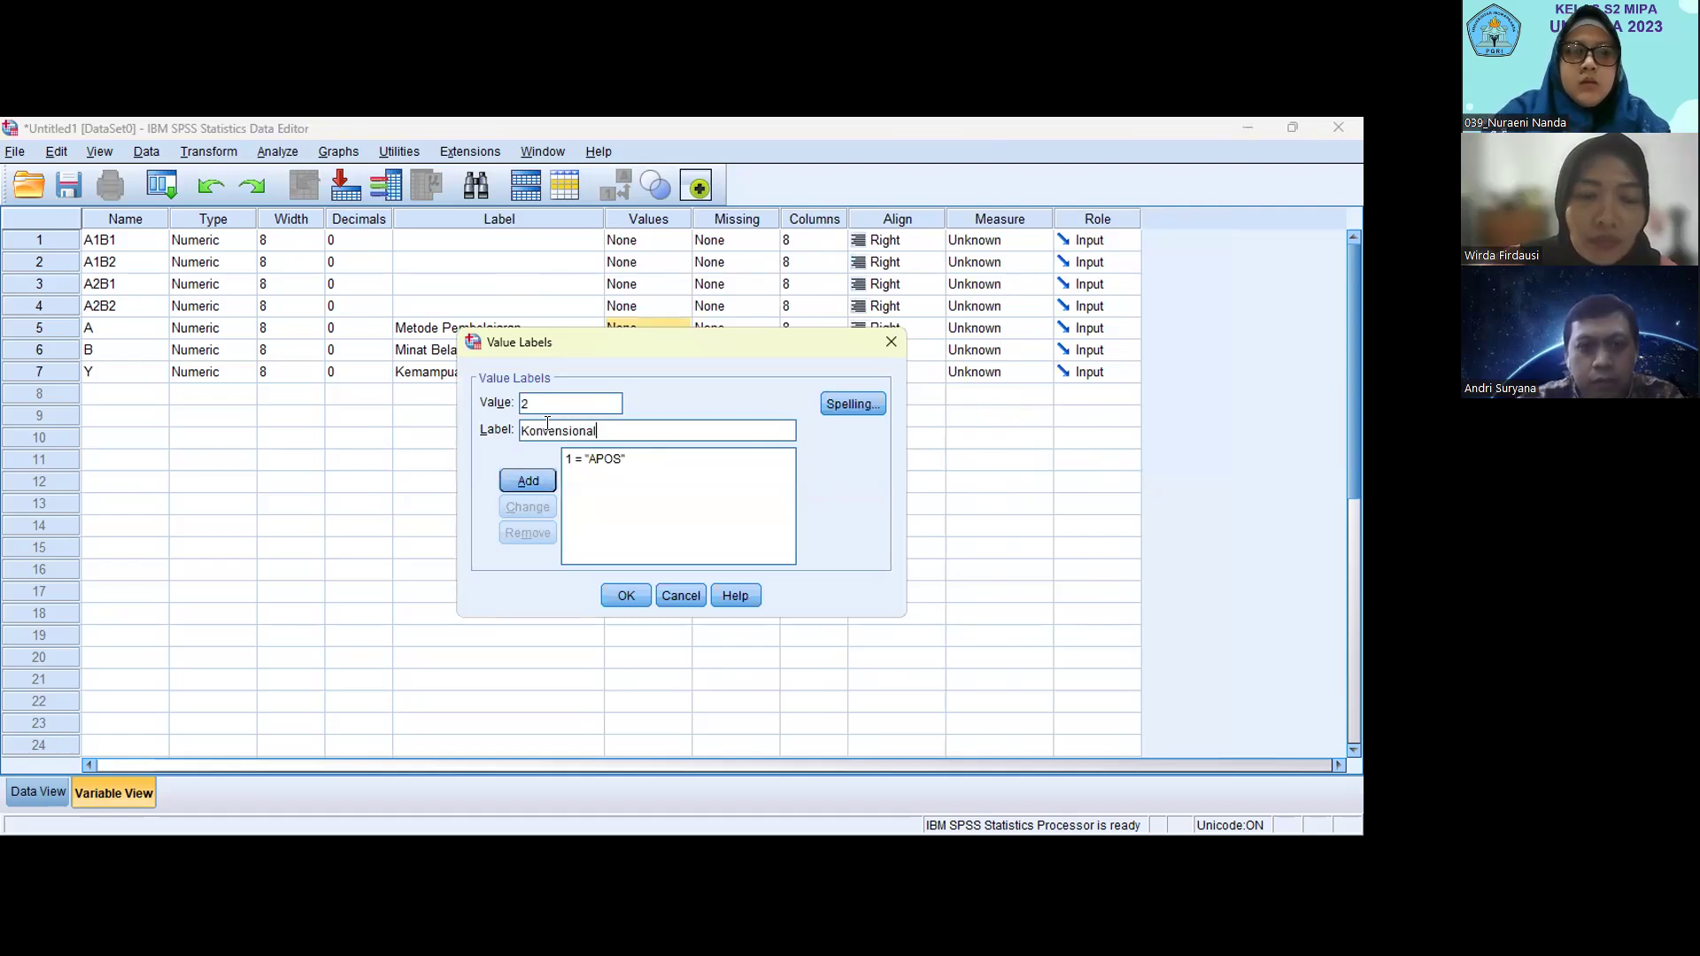
pyautogui.click(531, 485)
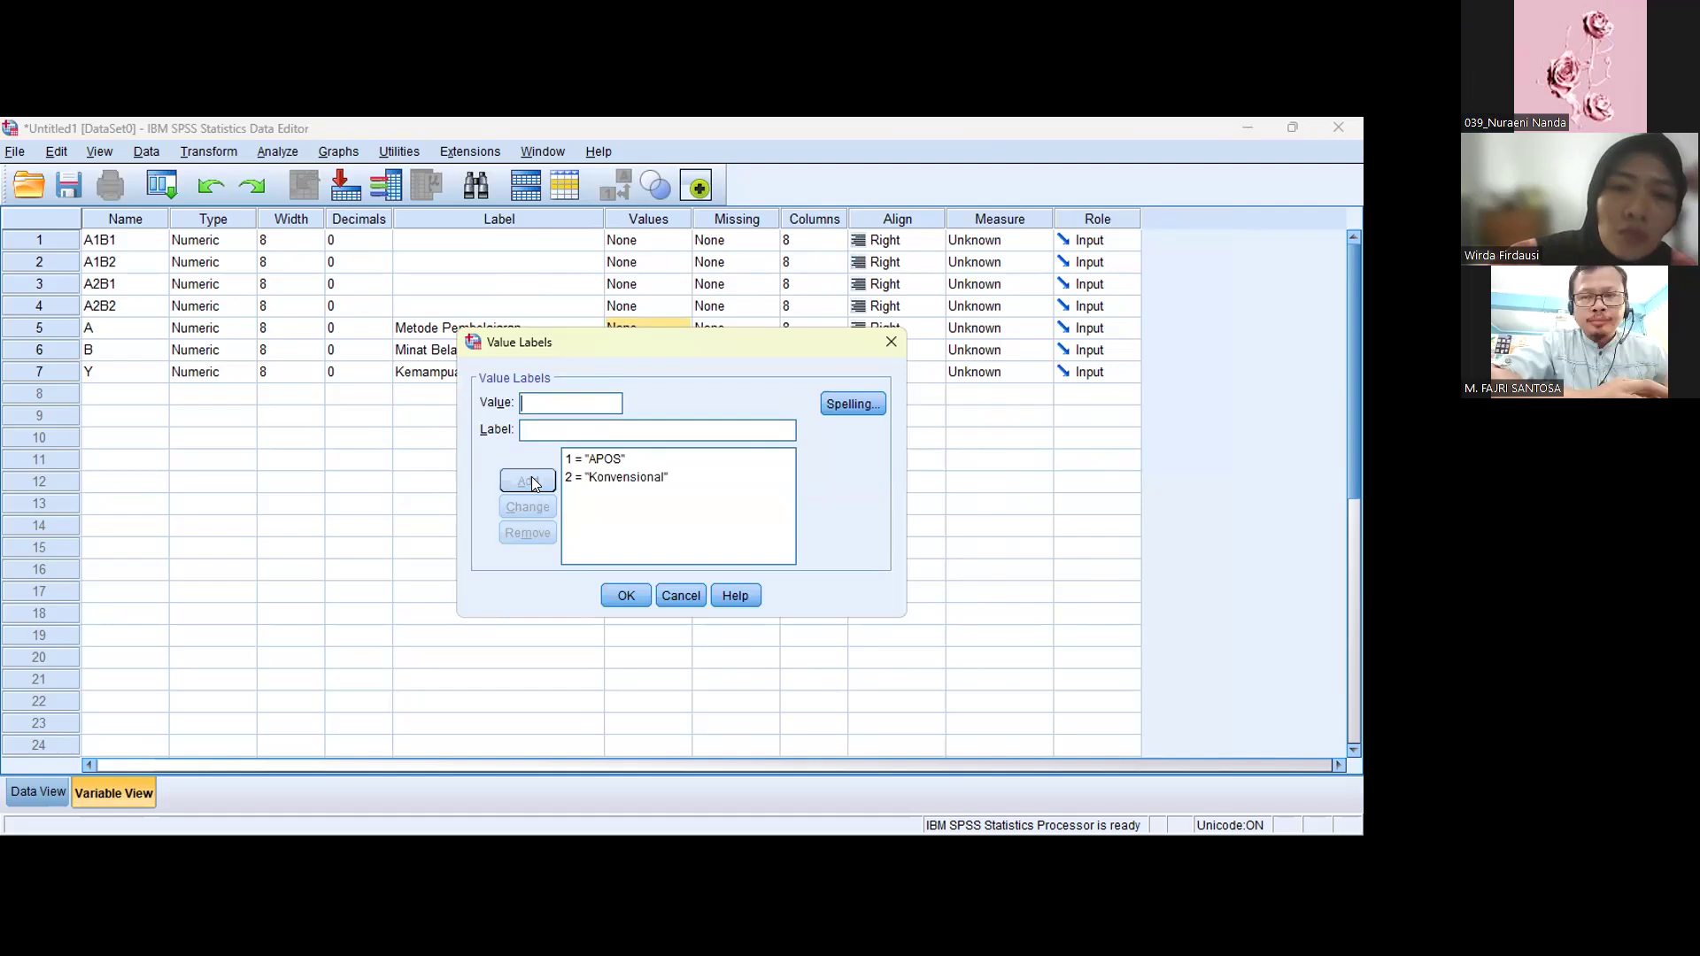
pyautogui.press('Return')
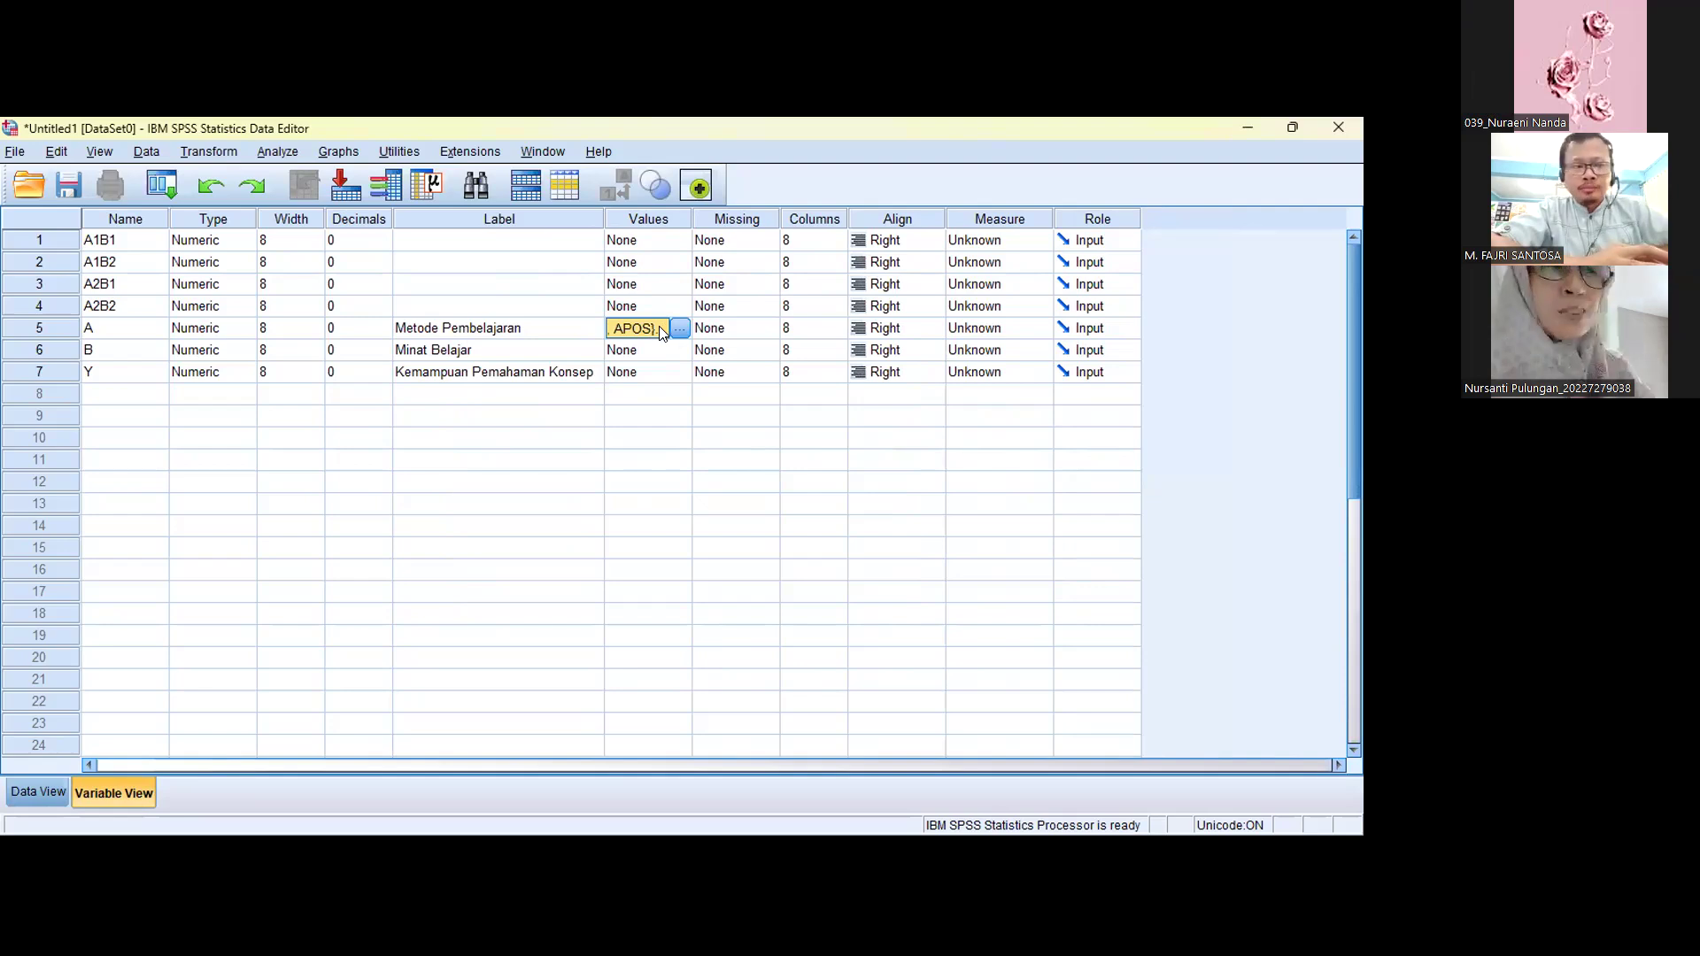
# Remove both value labels, "APOS" and "Konvensional", from variable A and confirm the empty list.
pyautogui.click(678, 328)
pyautogui.click(617, 458)
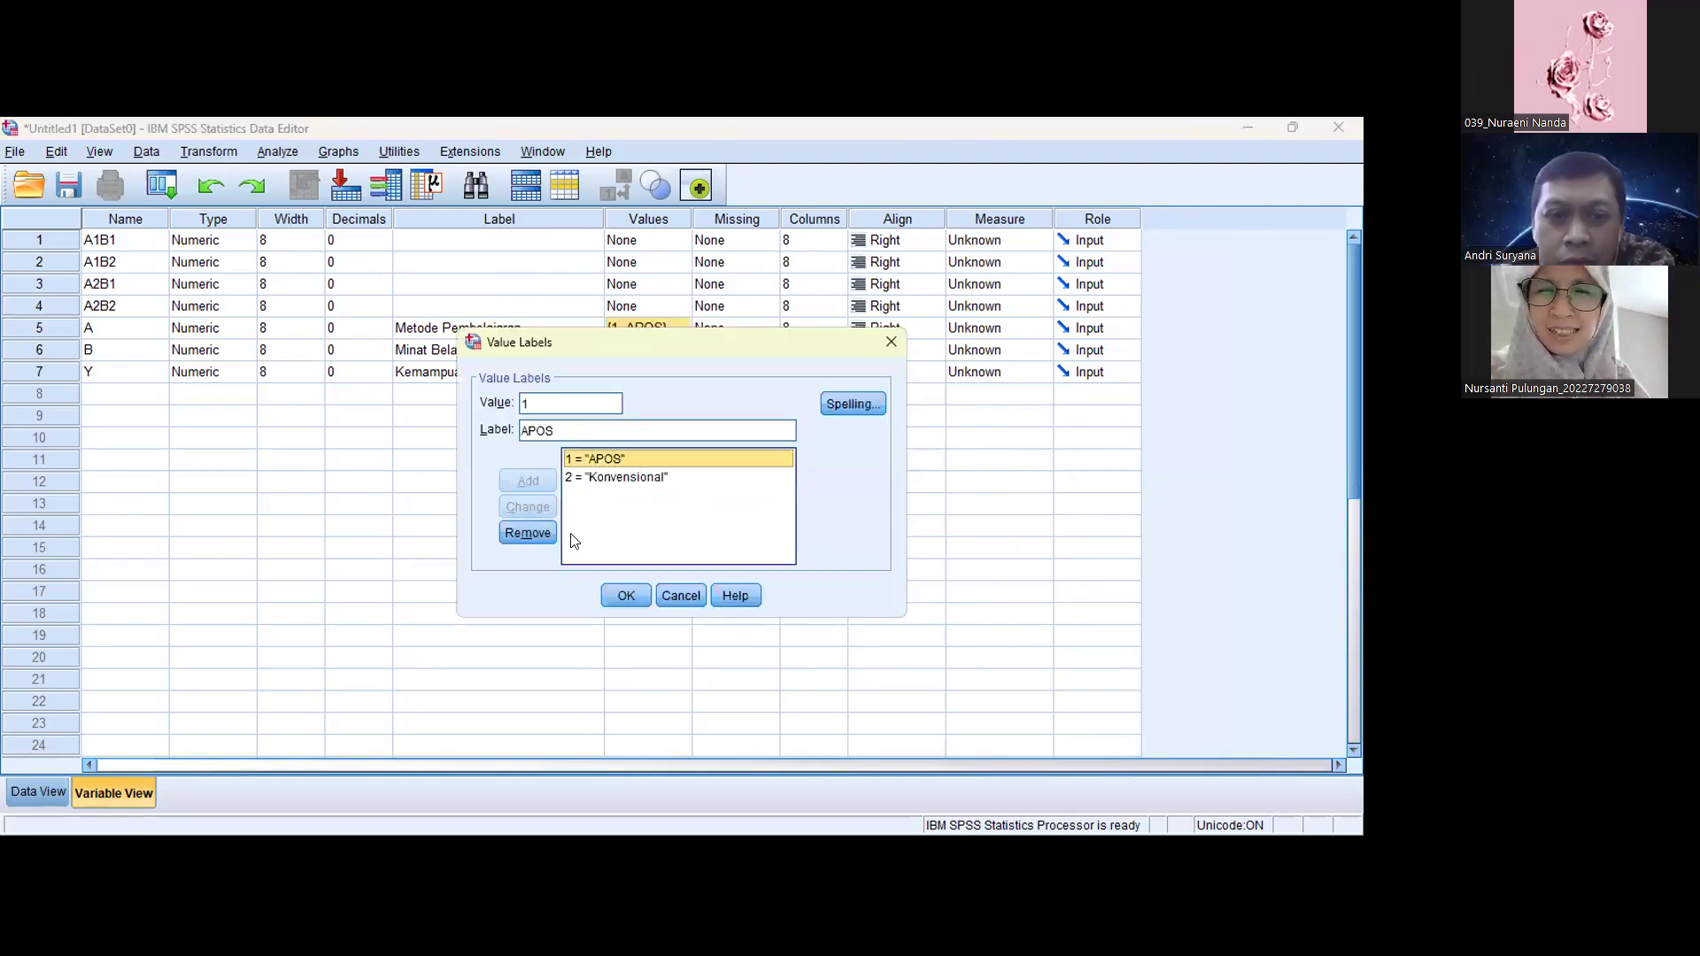
pyautogui.click(529, 532)
pyautogui.click(617, 458)
pyautogui.click(528, 532)
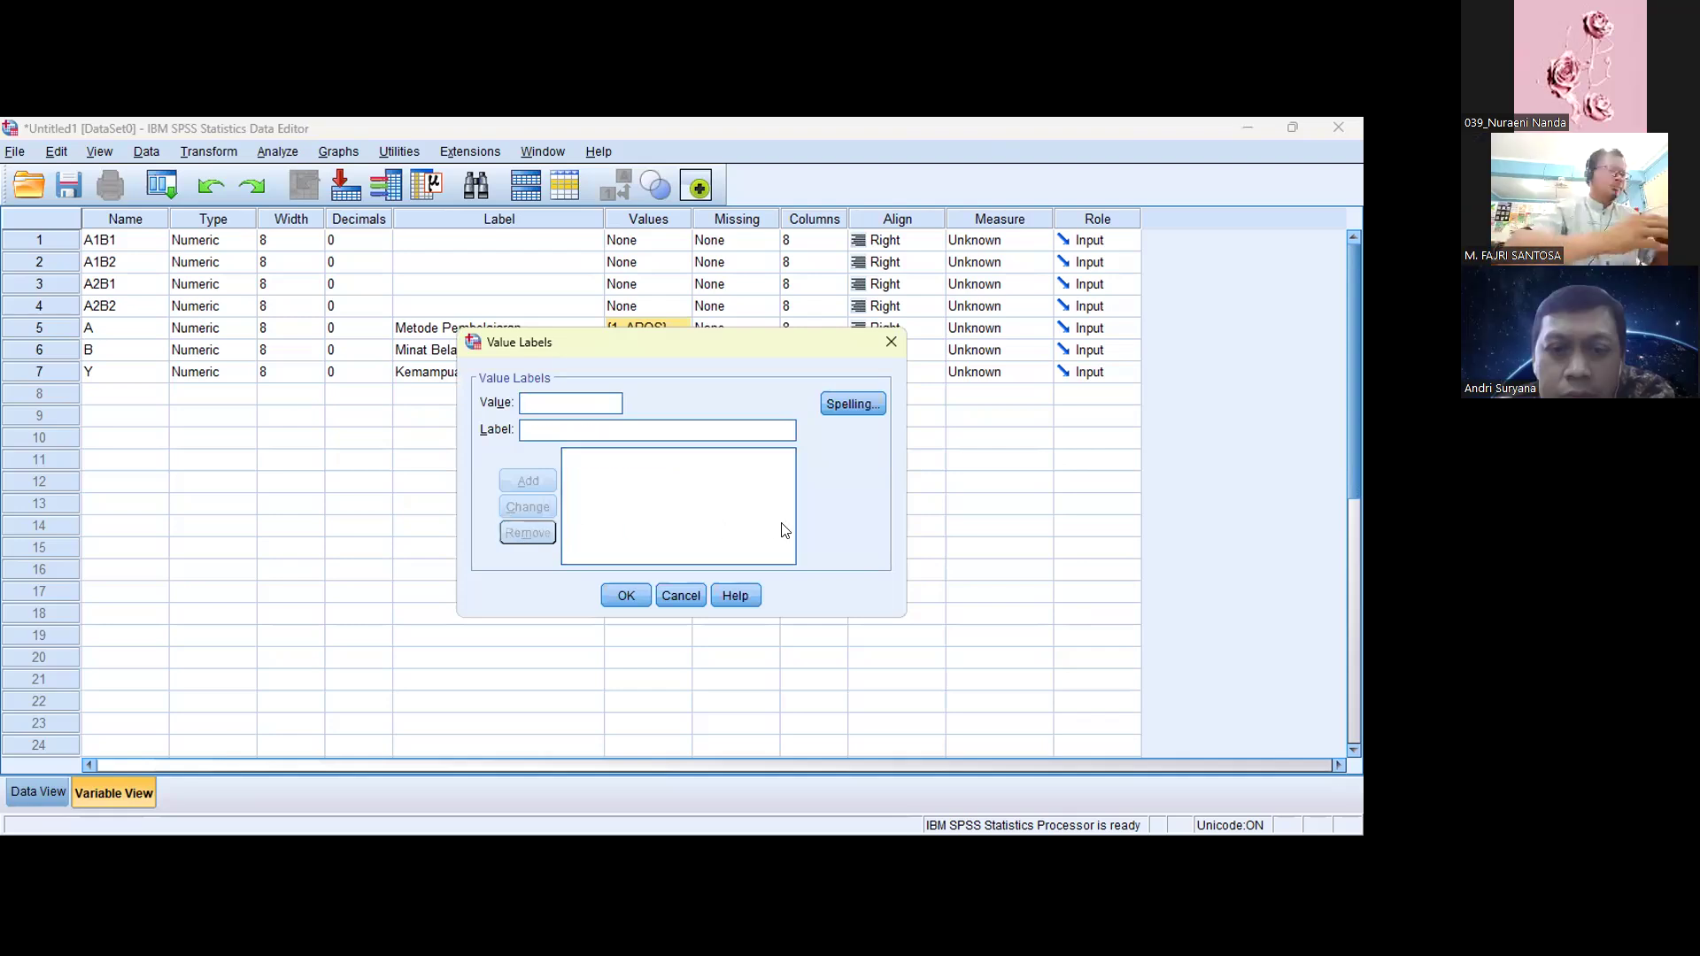
pyautogui.click(626, 595)
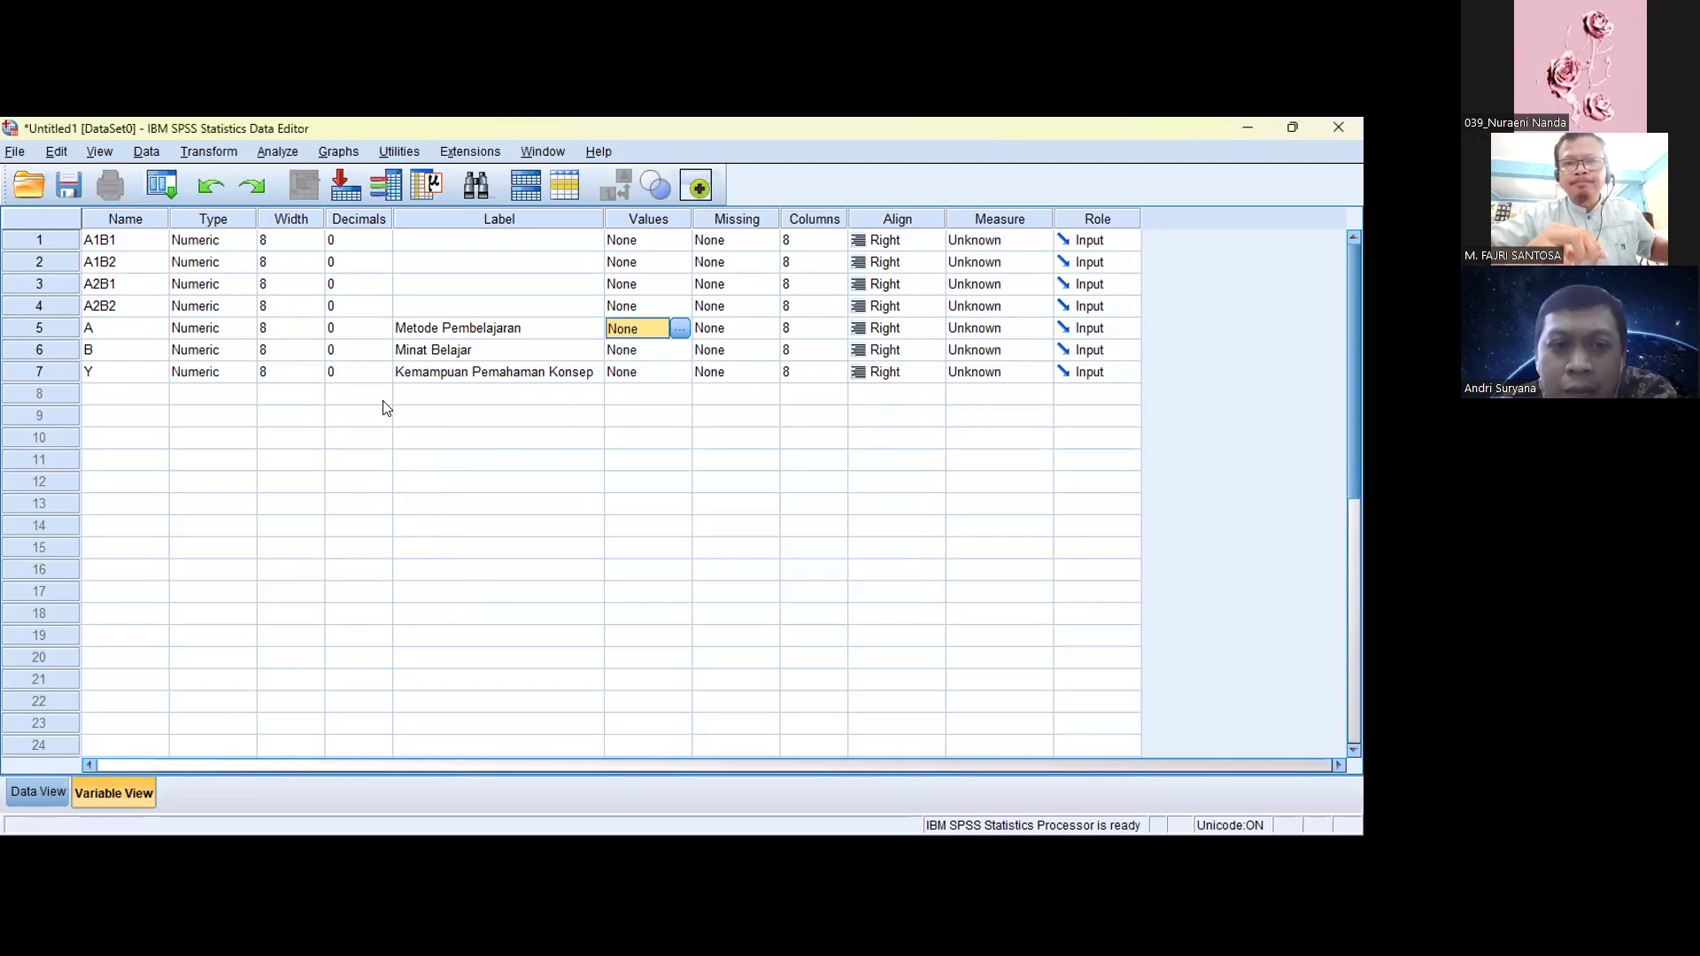
# Reopen the value labels of variable A and assign "APOS" to the value 1.
pyautogui.write('1')
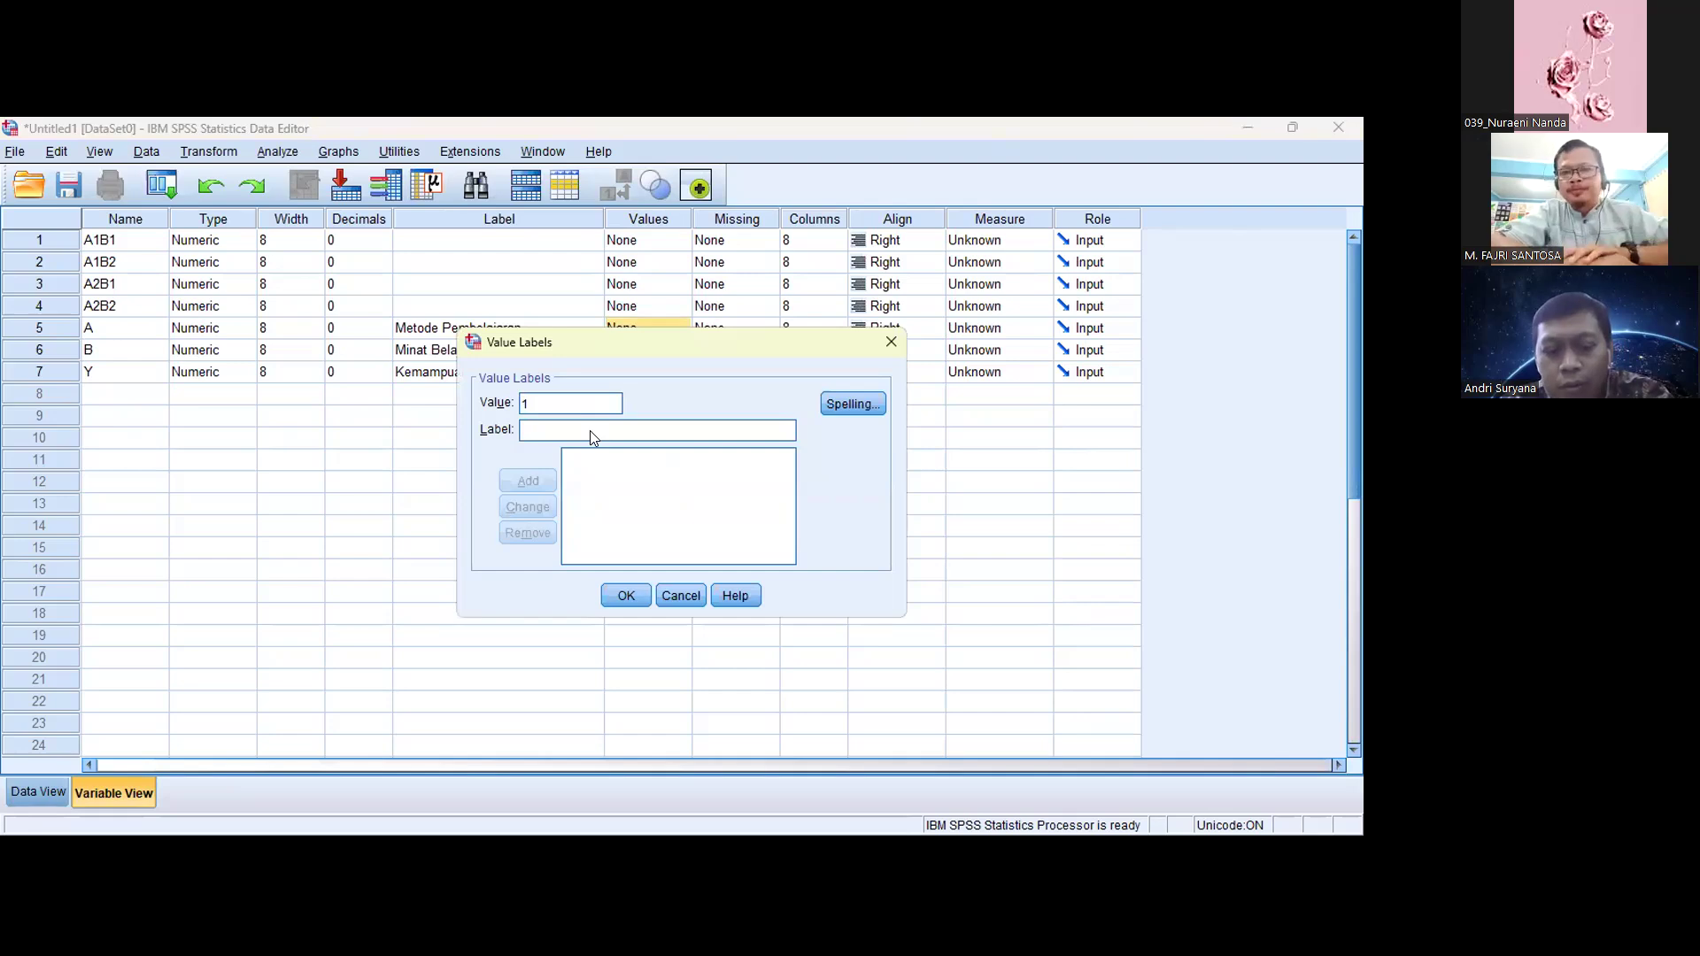
pyautogui.click(589, 431)
pyautogui.write('A')
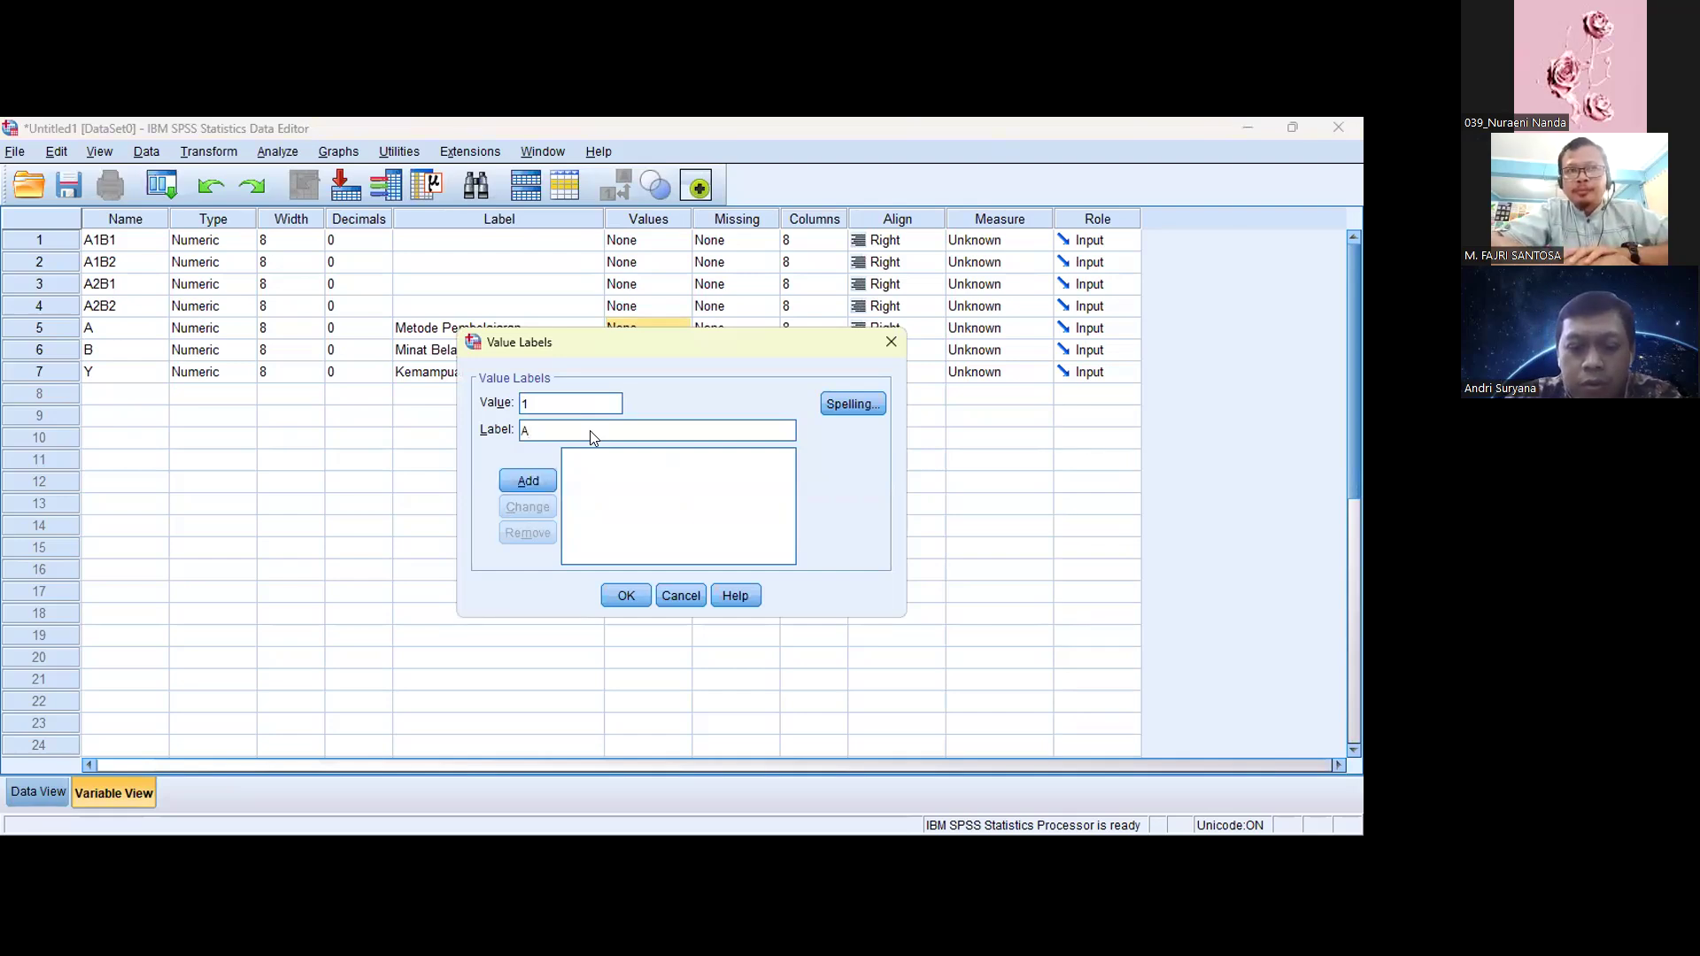
pyautogui.write('POS')
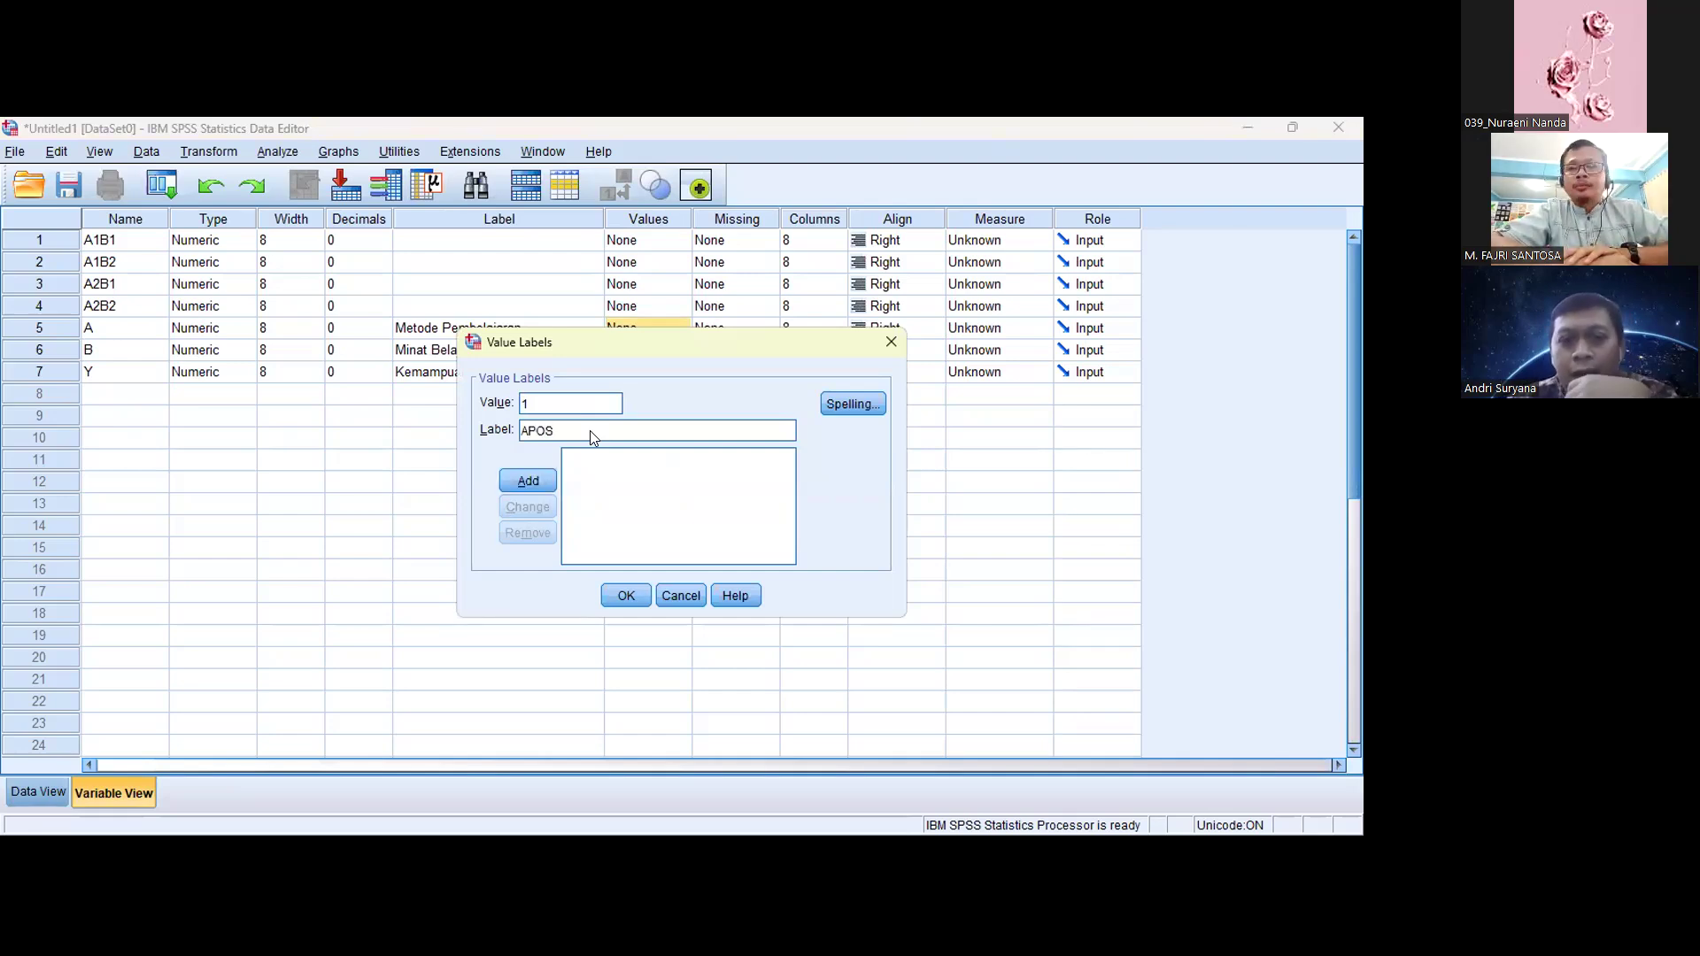
pyautogui.click(529, 481)
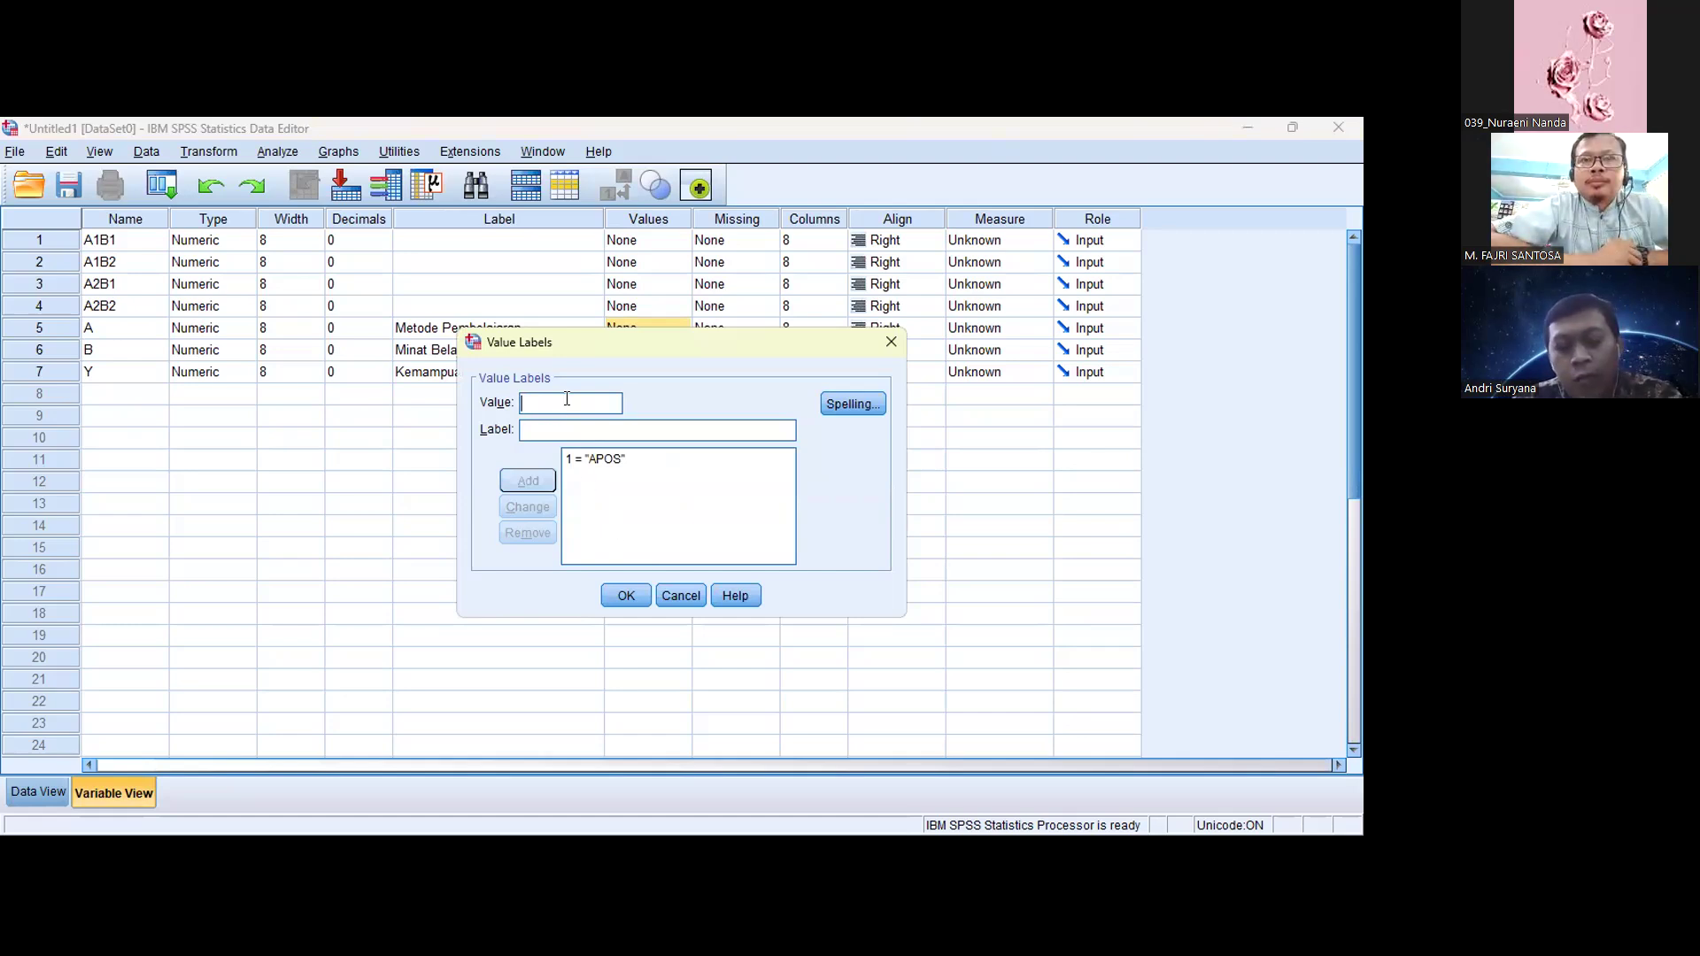
# Assign "Konvensional" to the value 2 of variable A and accept its value labels.
pyautogui.write('2')
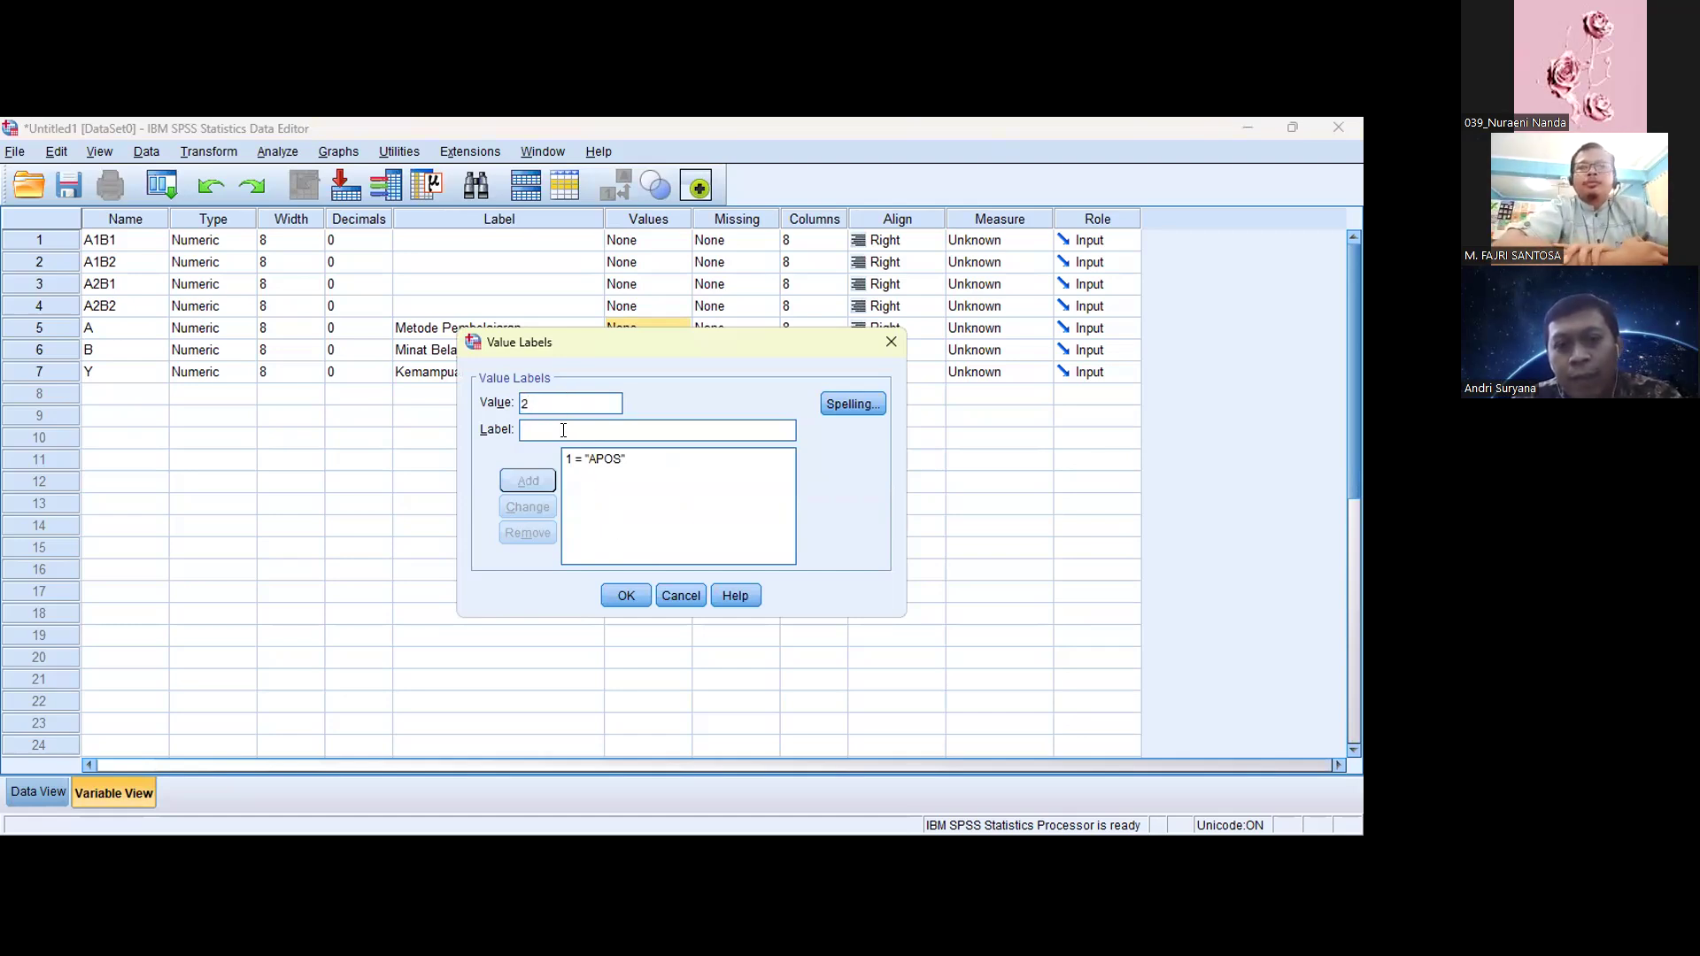
pyautogui.write('Ko')
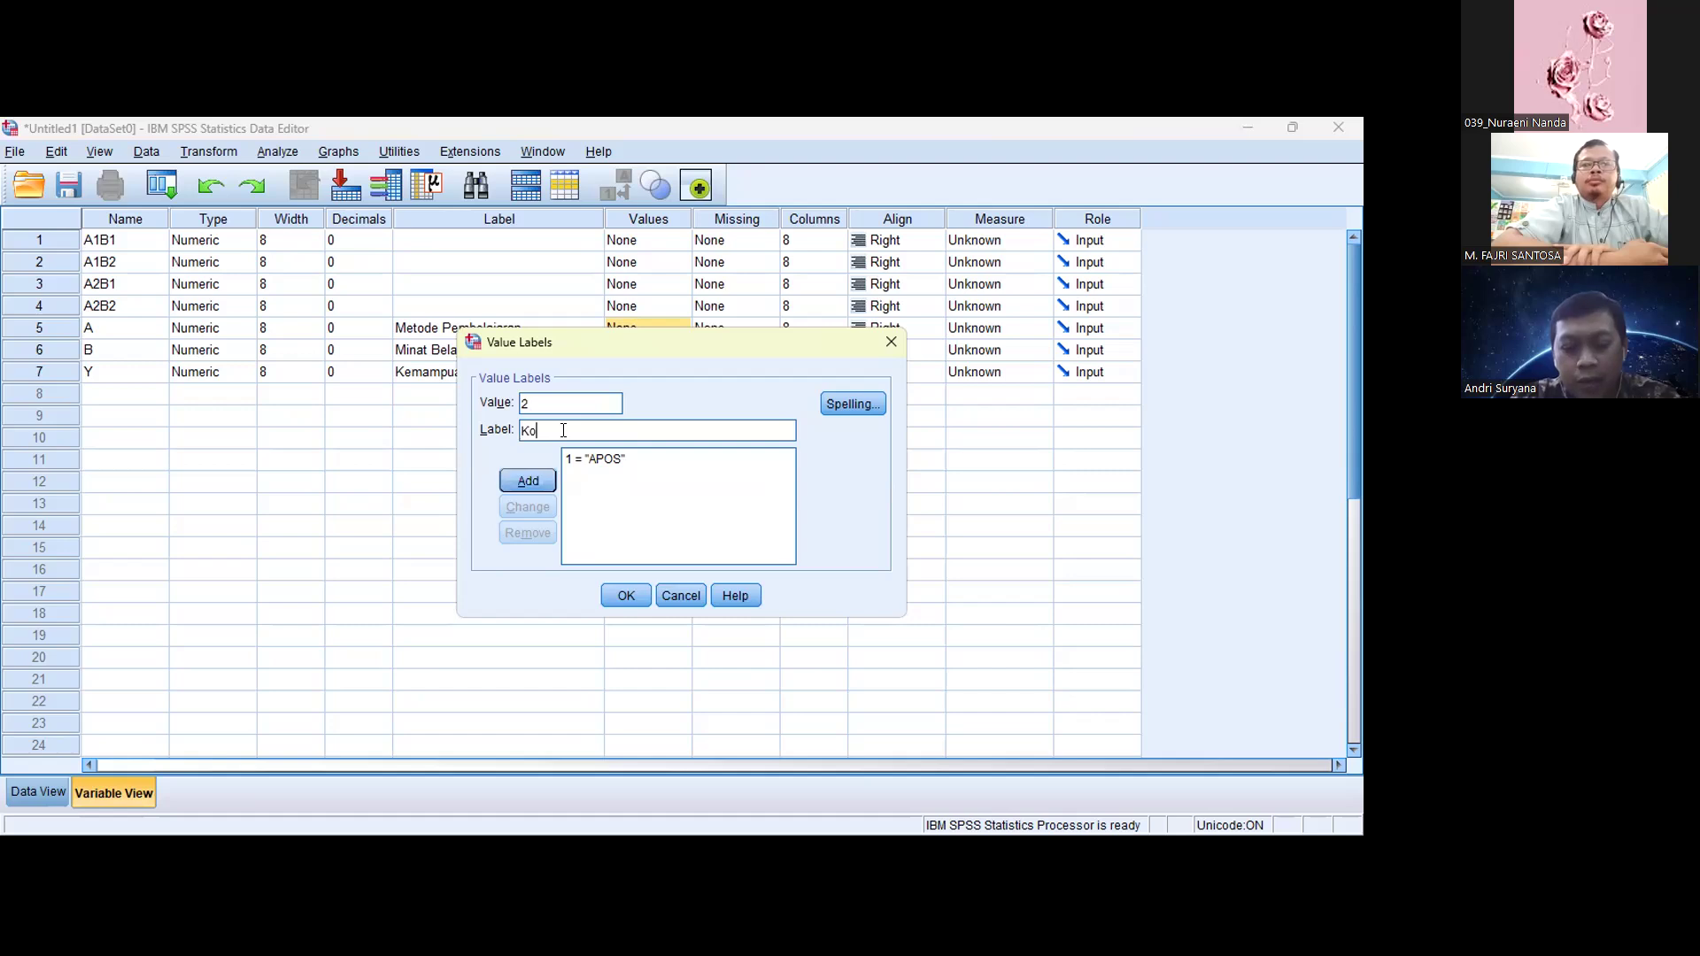
pyautogui.write('nvensional')
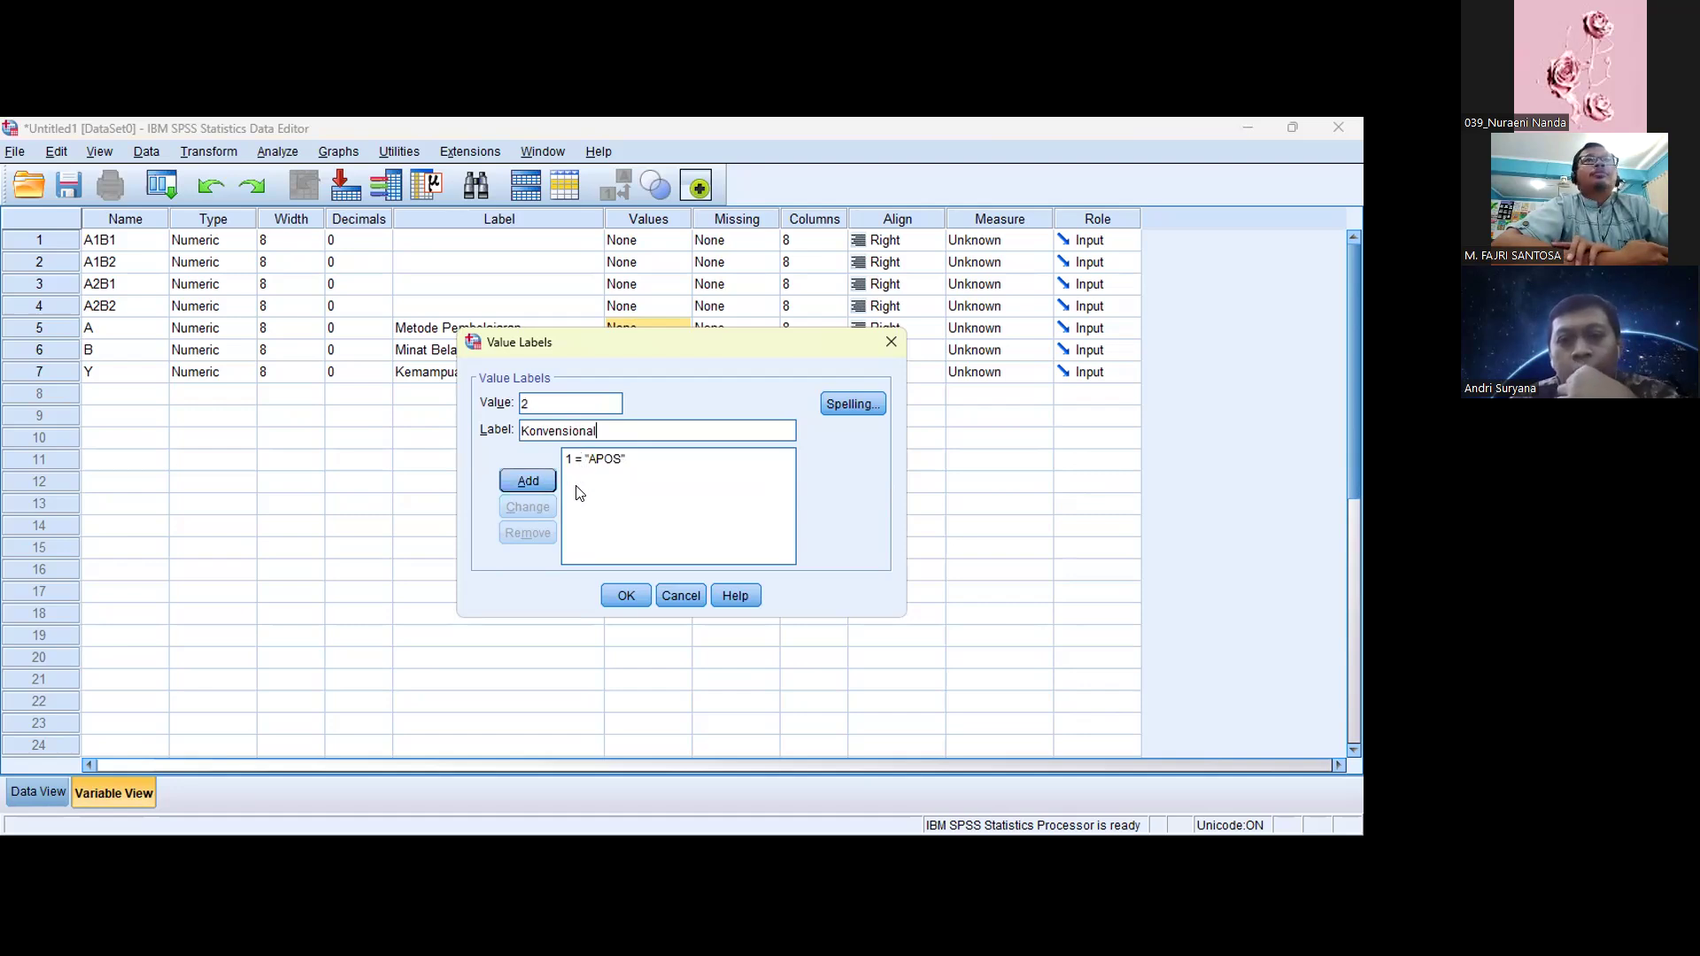
pyautogui.click(526, 480)
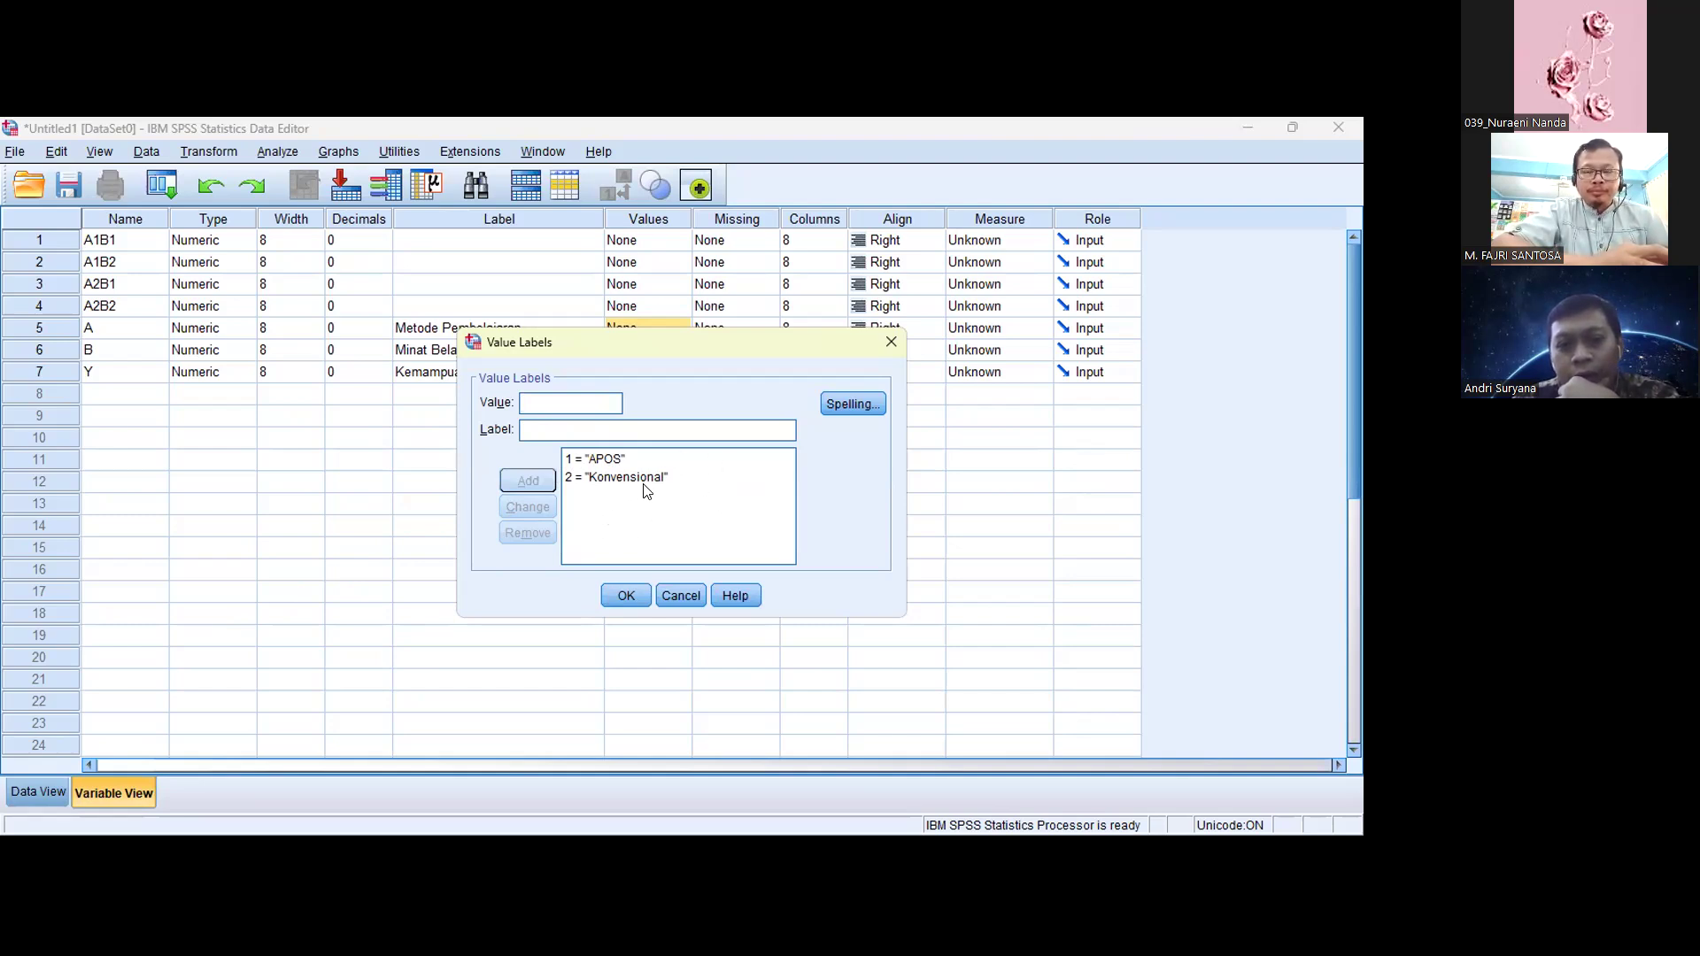
pyautogui.click(627, 591)
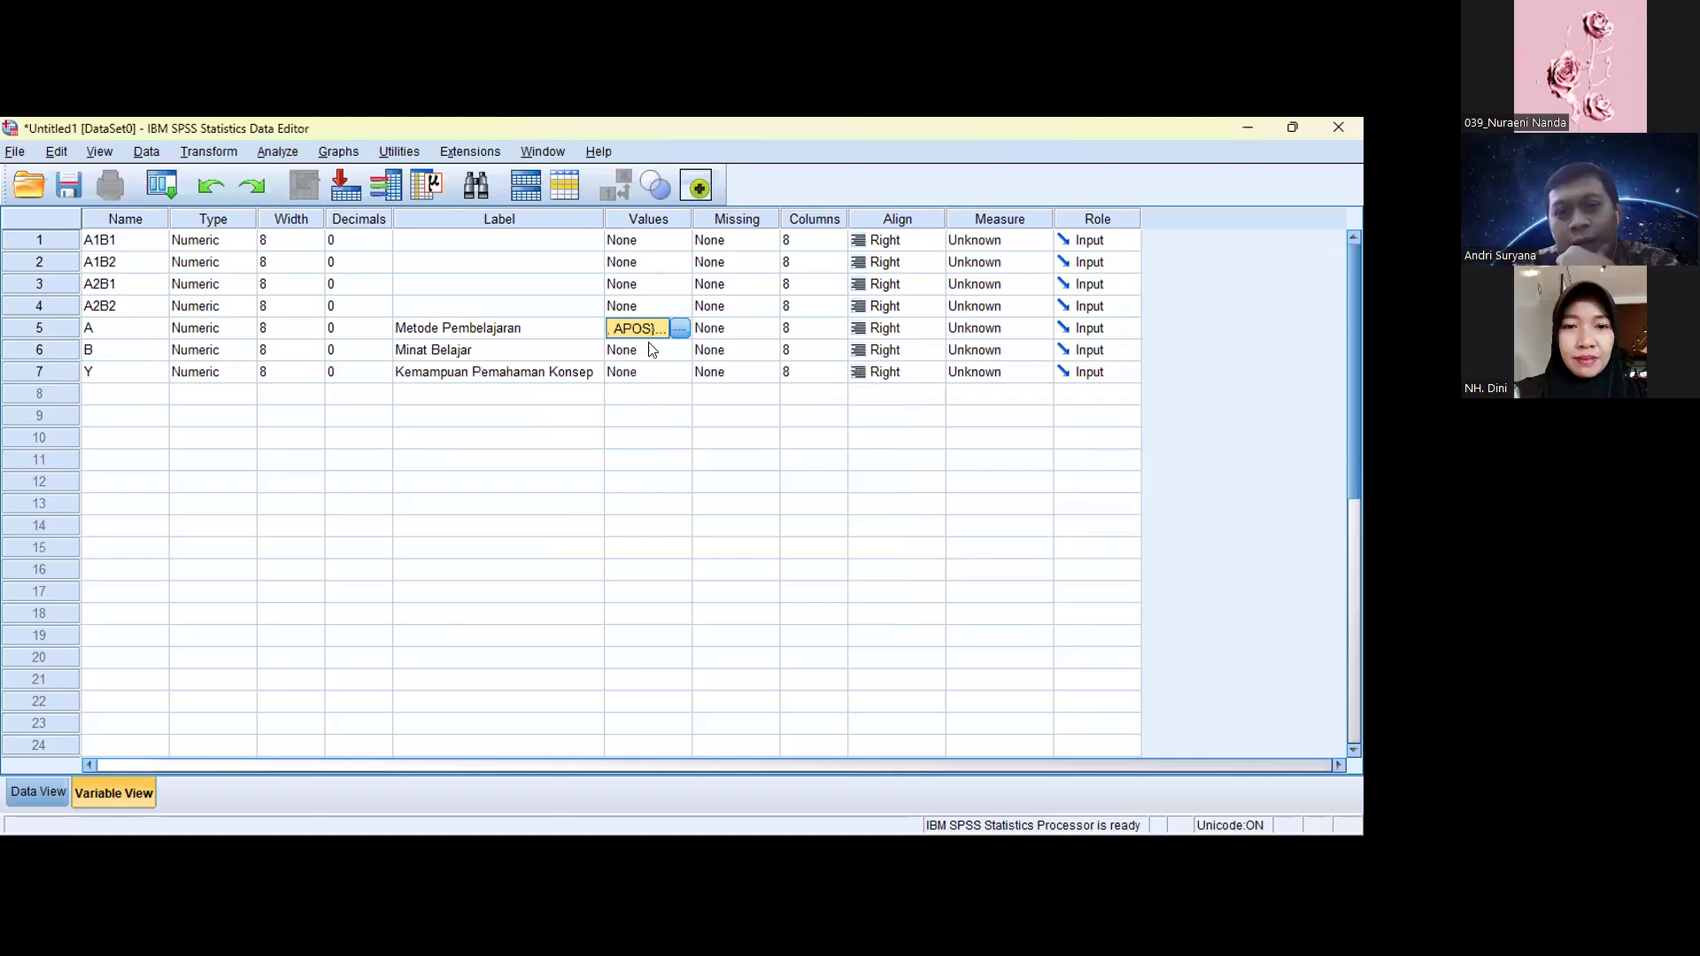
# Define the value labels for variable B, assigning "Tinggi" to the value 1.
pyautogui.click(651, 350)
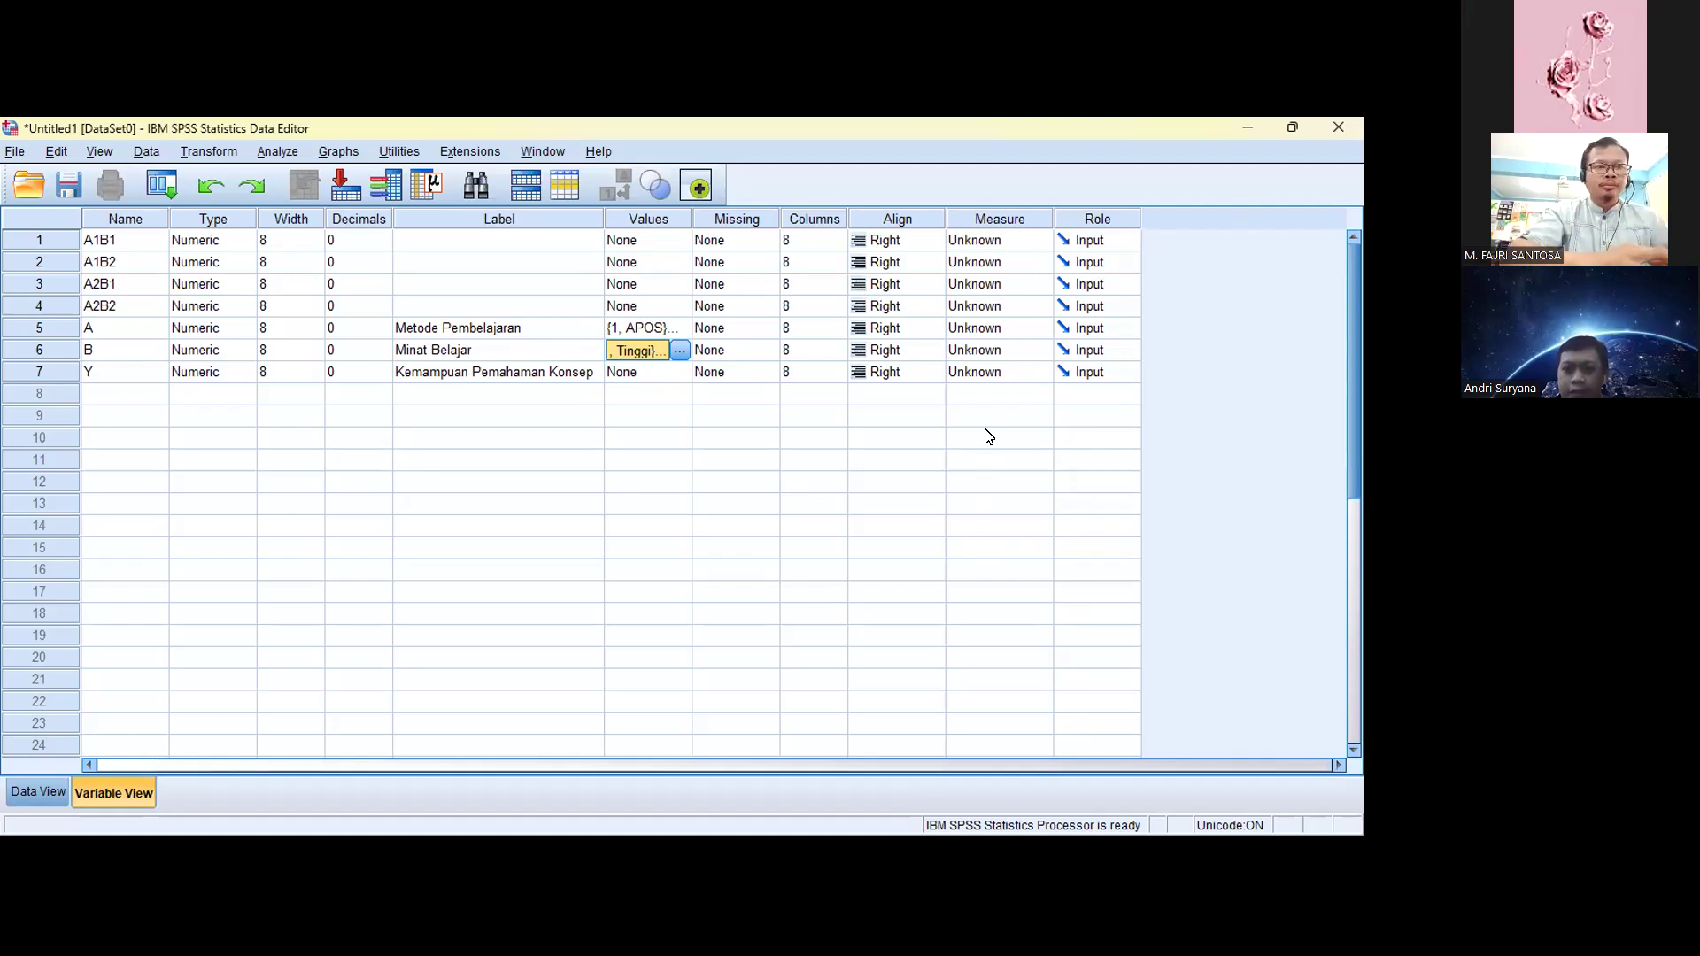
# Set the measurement level of the variables A1B1, A1B2, A2B1 and A2B2 to Scale.
pyautogui.click(1039, 241)
pyautogui.click(1030, 262)
pyautogui.click(1039, 262)
pyautogui.click(1030, 284)
pyautogui.click(1035, 283)
pyautogui.click(1041, 283)
pyautogui.click(1029, 305)
pyautogui.click(1042, 305)
pyautogui.click(1041, 306)
pyautogui.click(1030, 328)
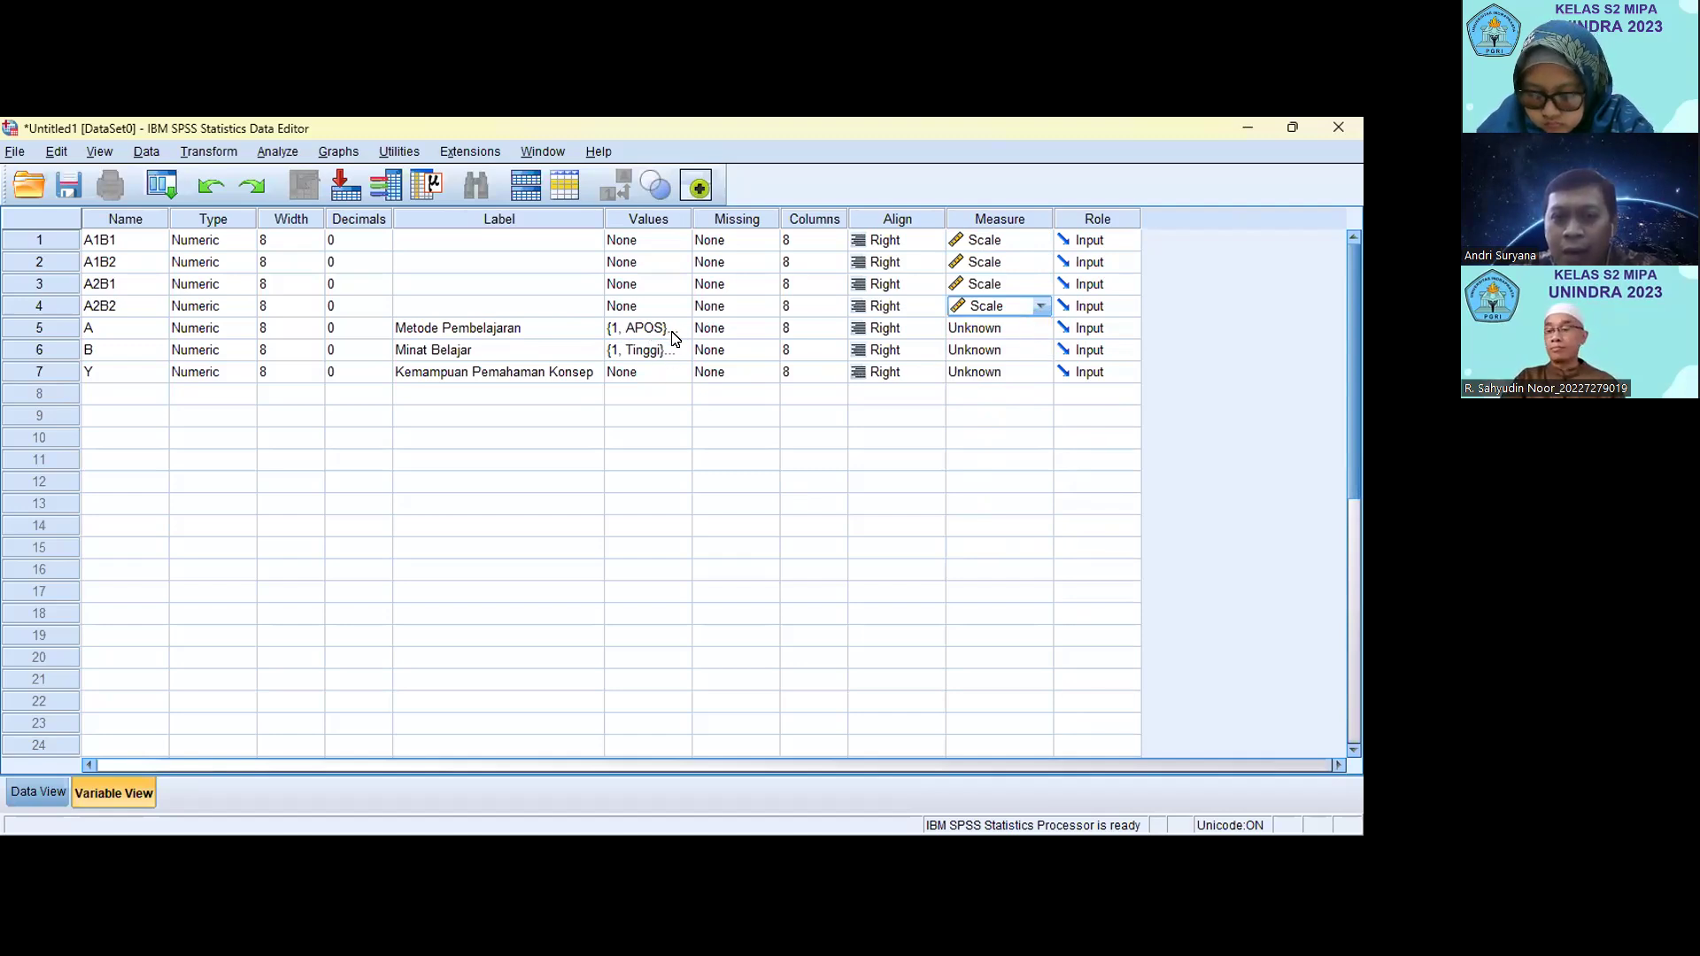
# Set the measurement level of variables A and B to Nominal and of variable Y to Scale.
pyautogui.click(1044, 329)
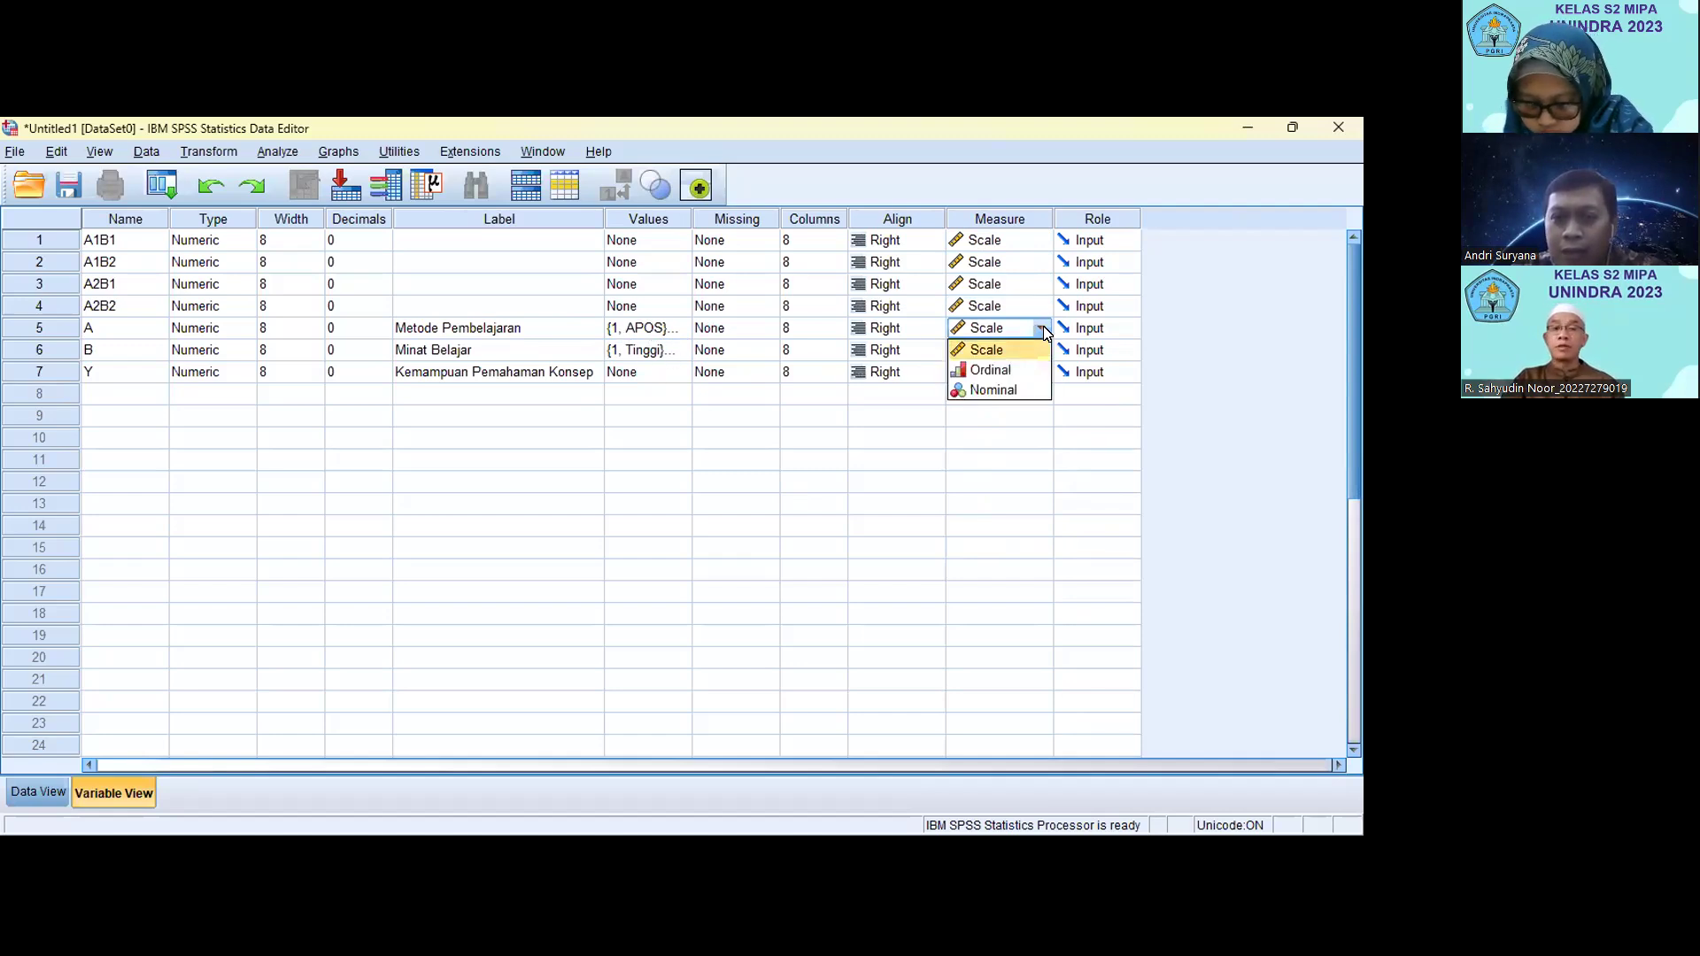
pyautogui.click(1025, 387)
pyautogui.click(1042, 350)
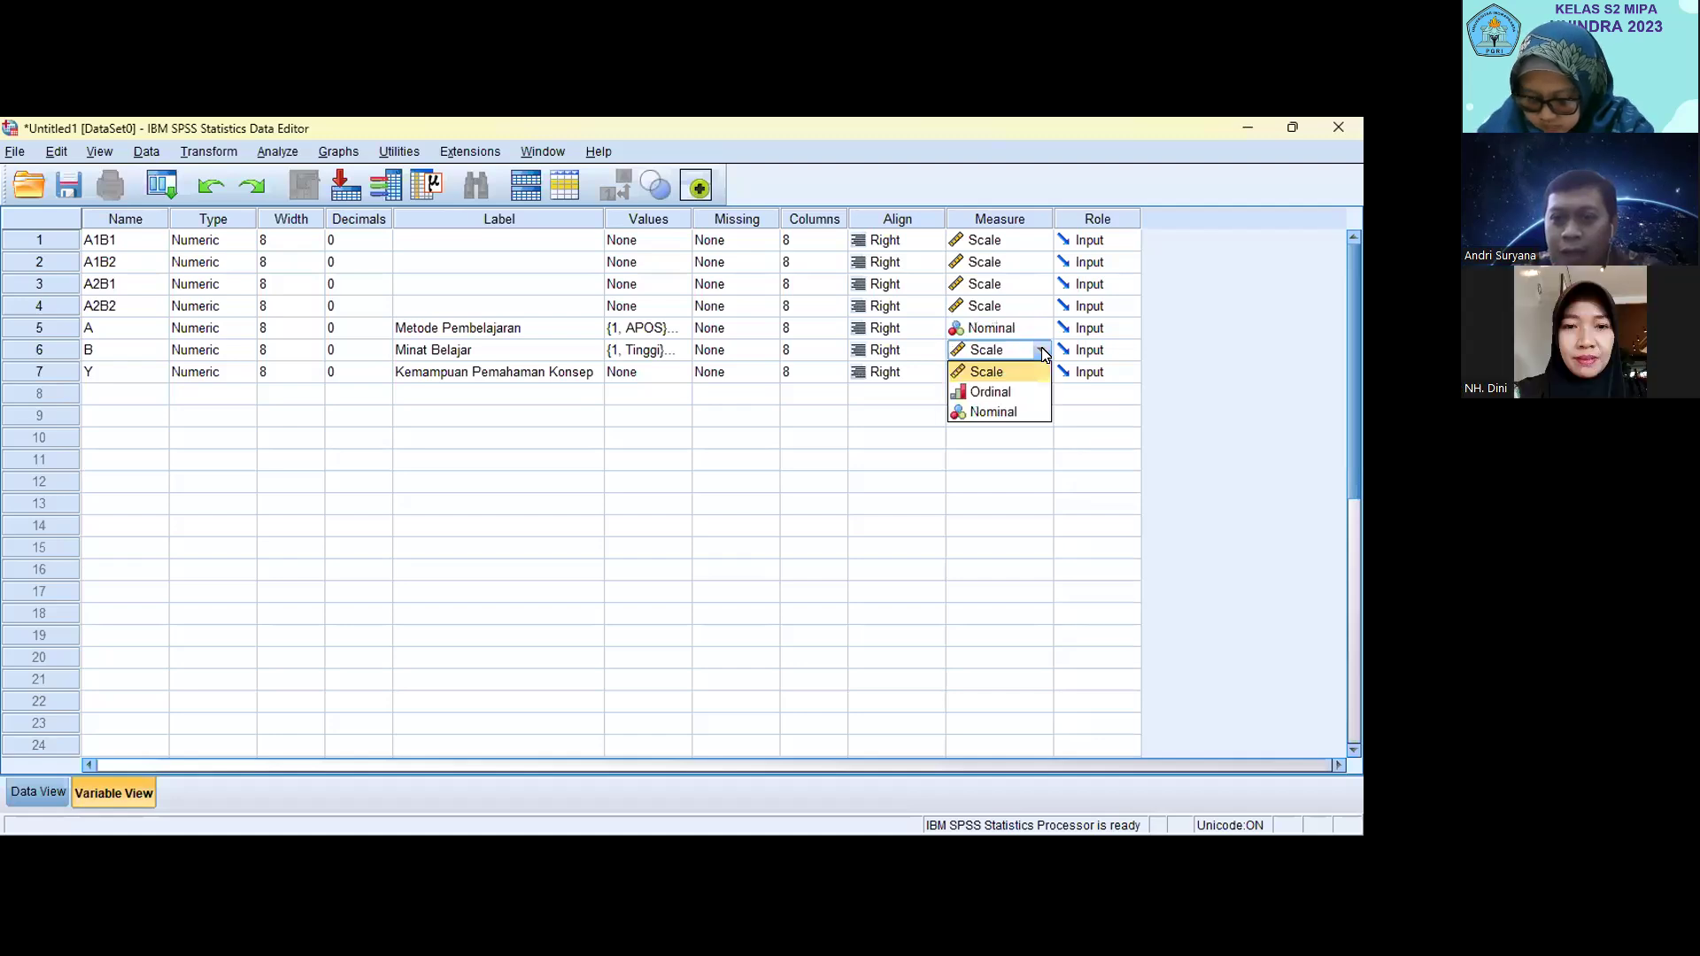
pyautogui.click(1018, 409)
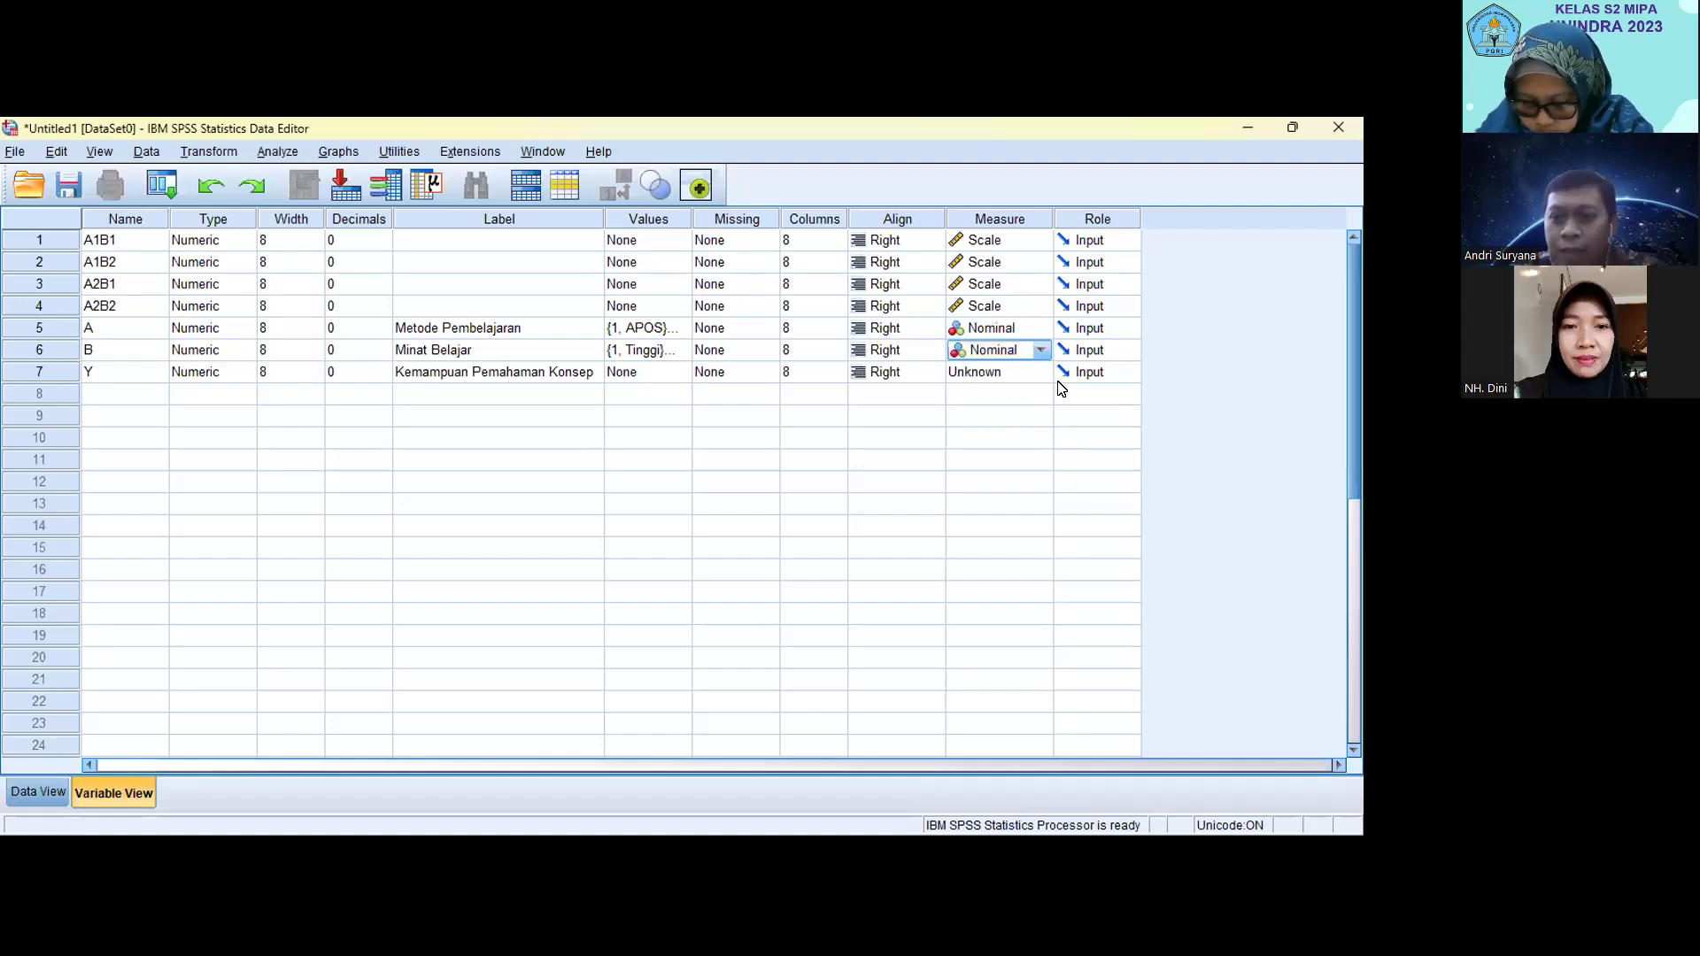
pyautogui.click(1043, 373)
pyautogui.click(1020, 395)
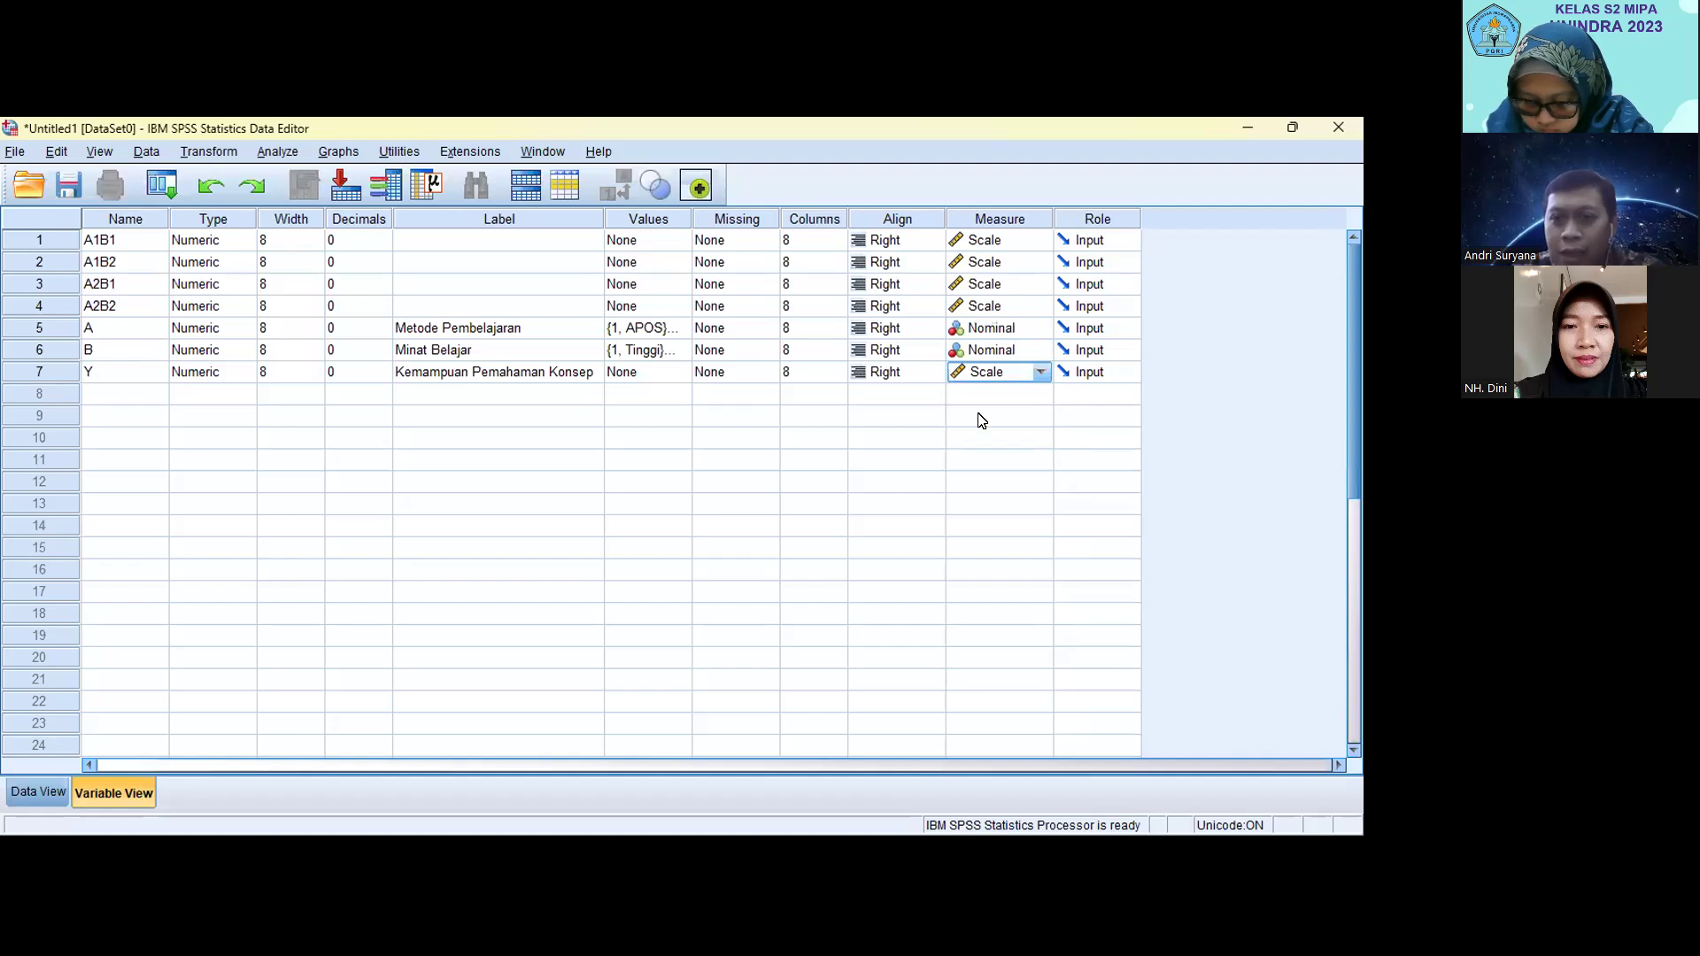
pyautogui.click(107, 590)
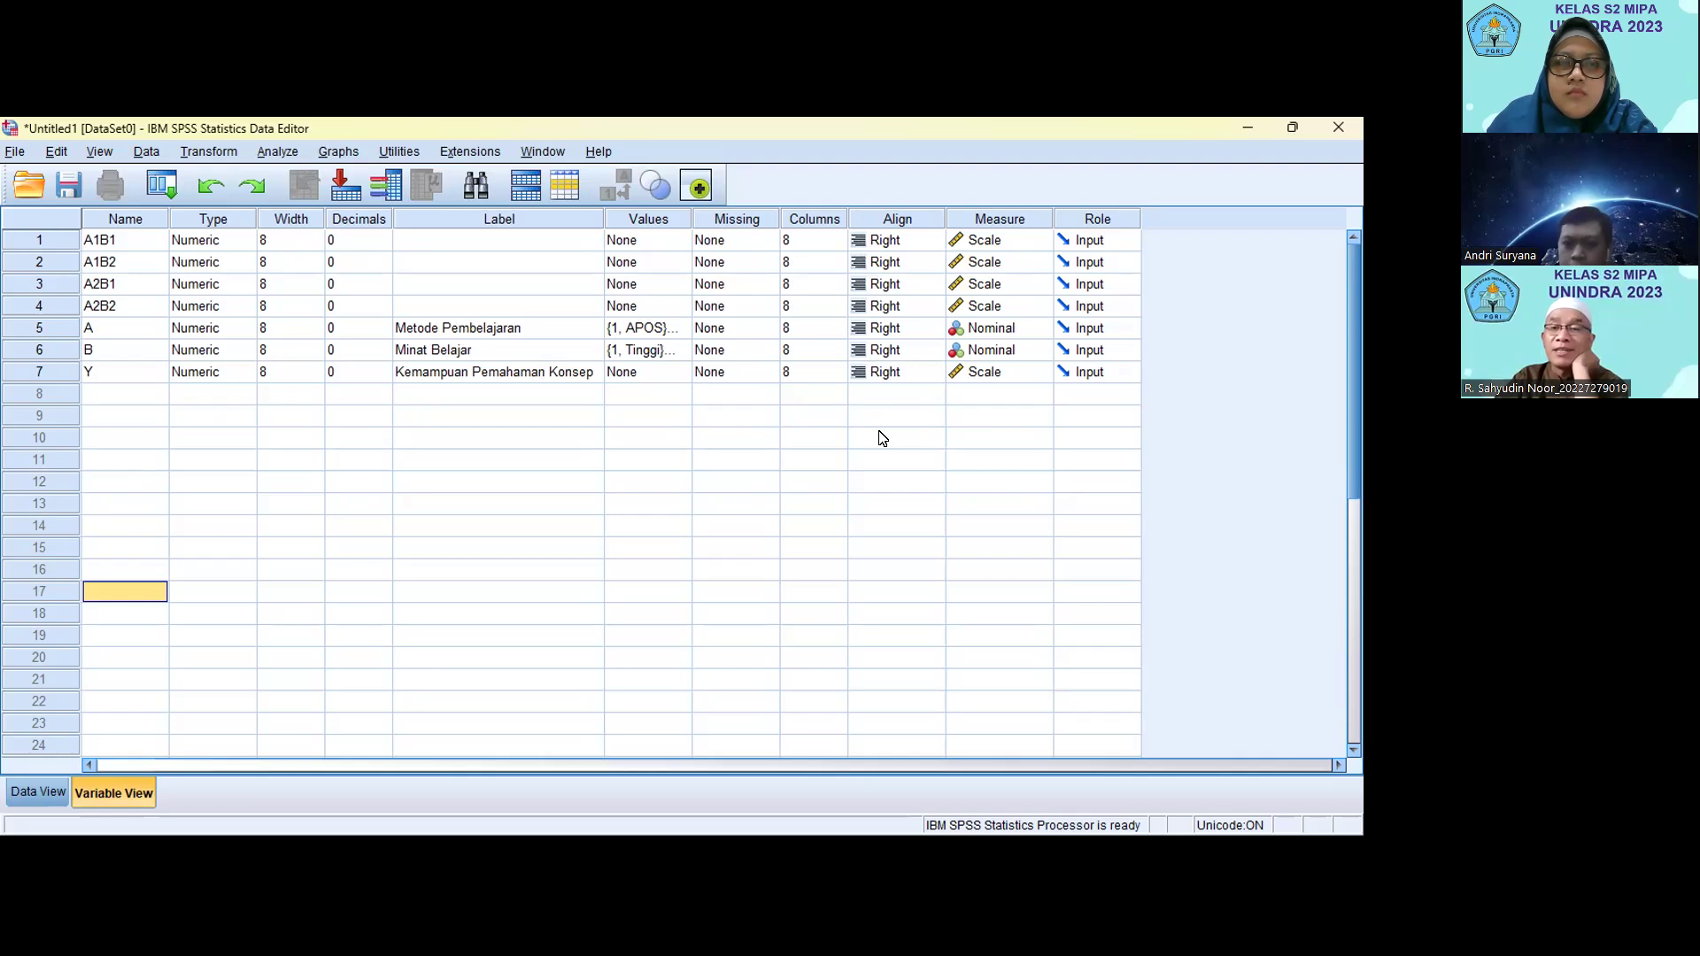
pyautogui.click(1043, 330)
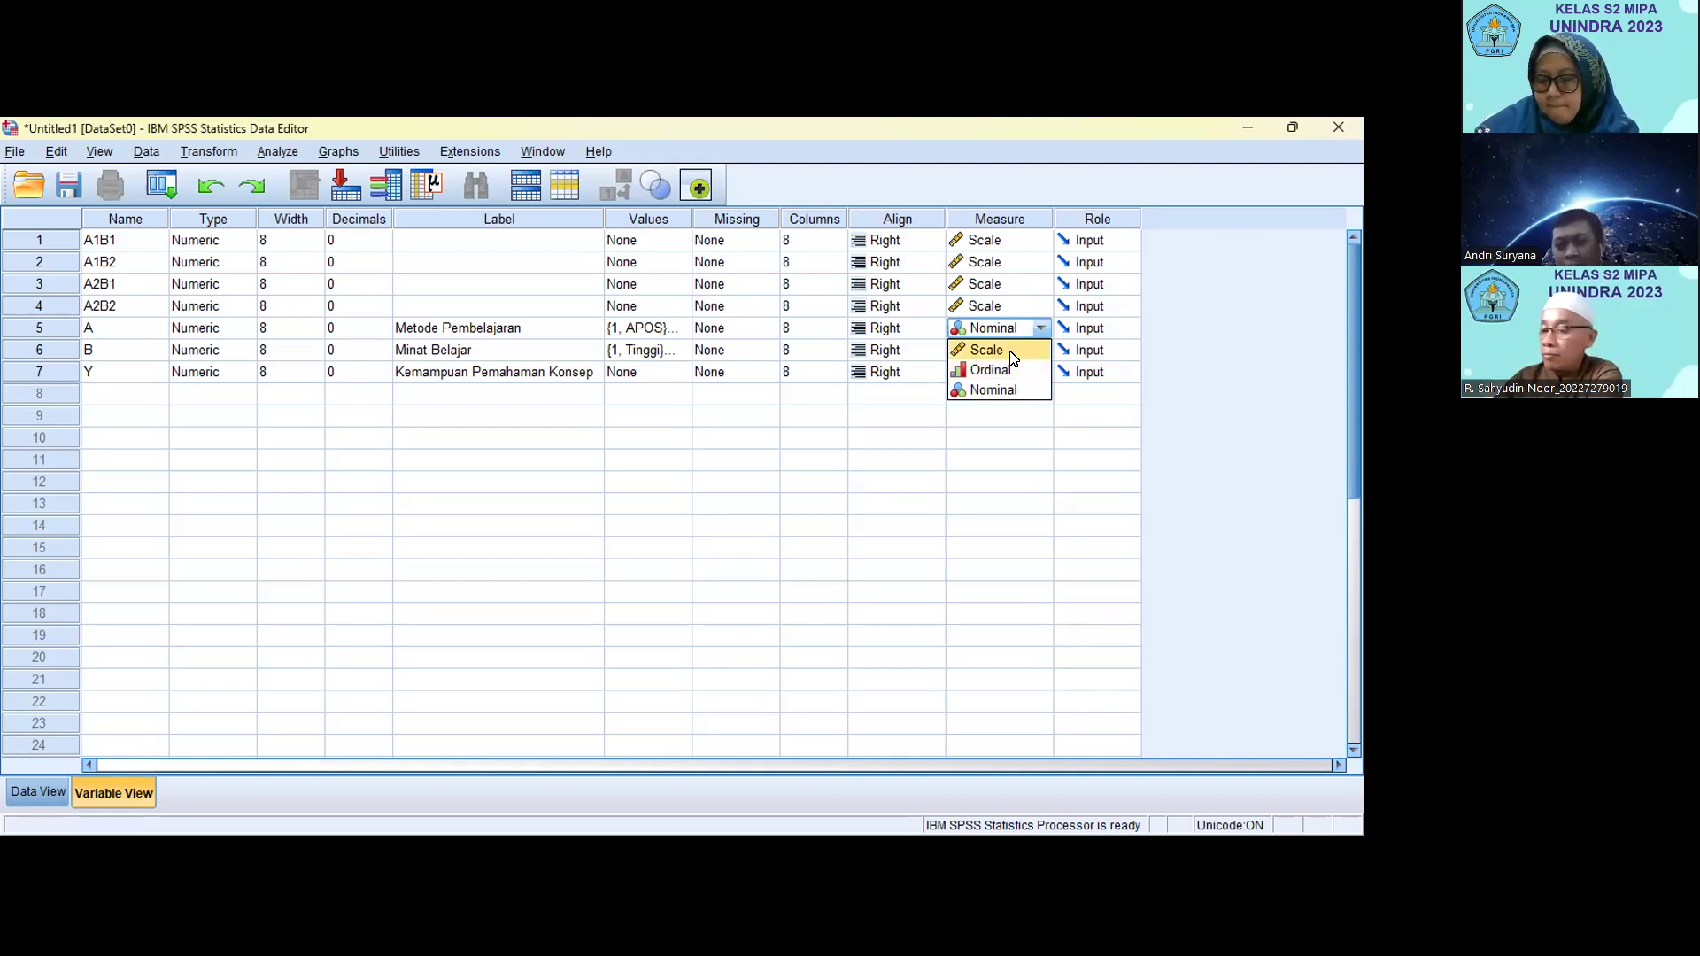
pyautogui.press('Down')
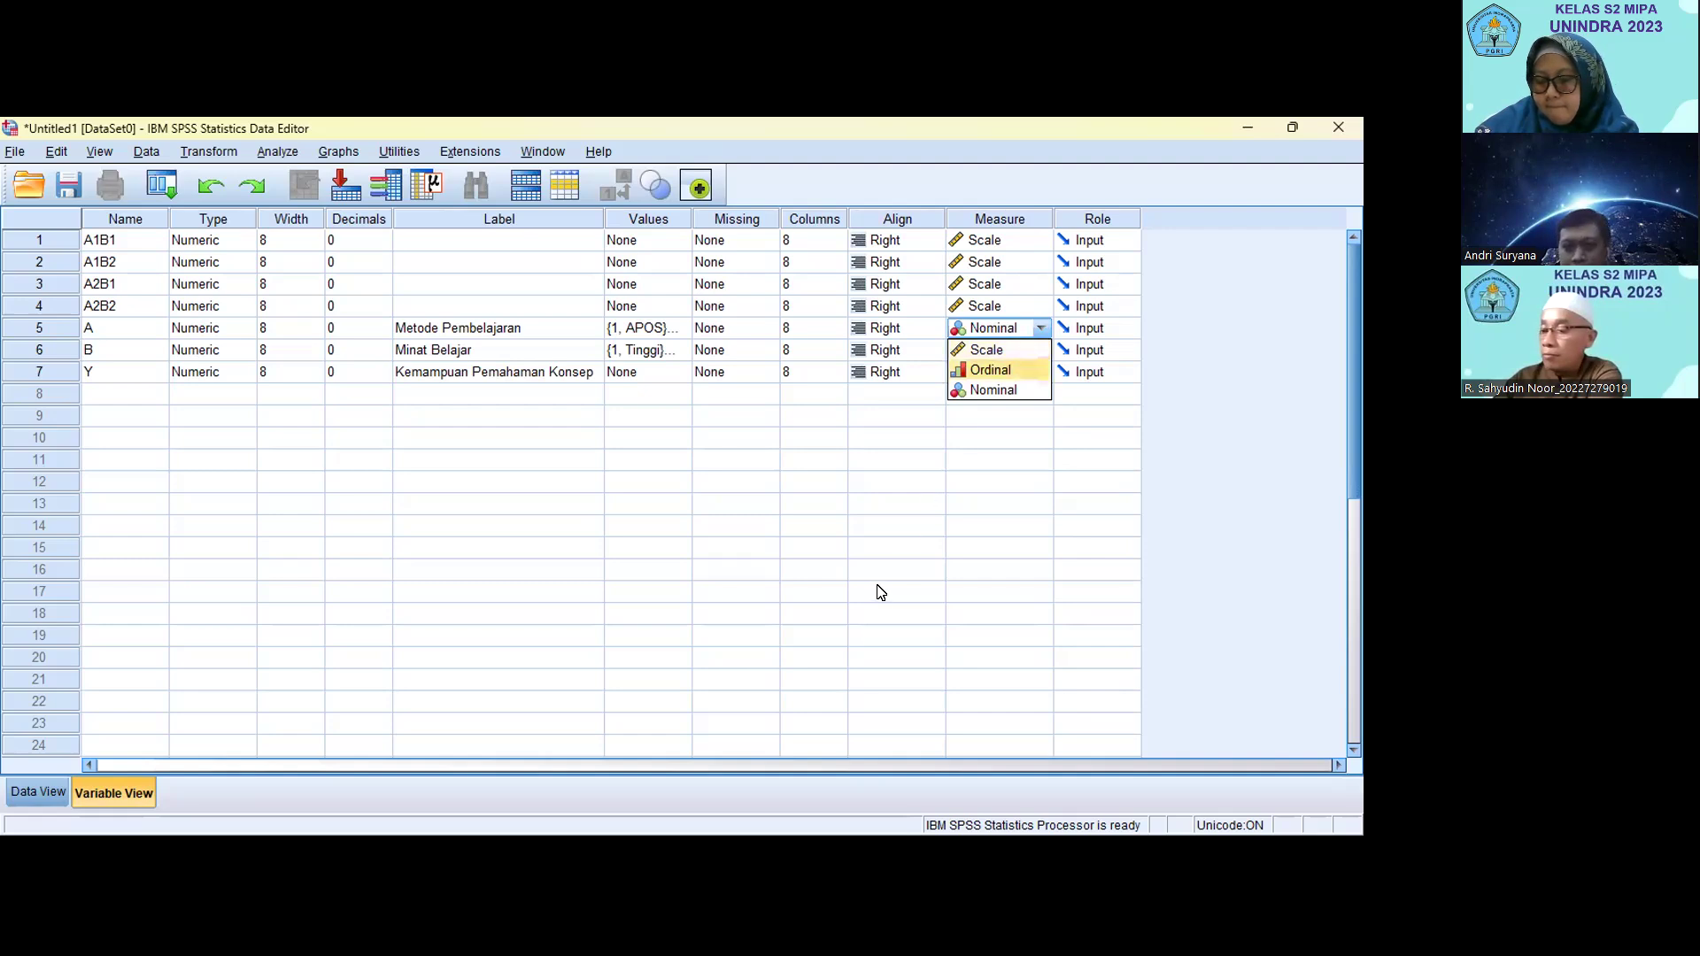
pyautogui.press('Down')
pyautogui.click(901, 511)
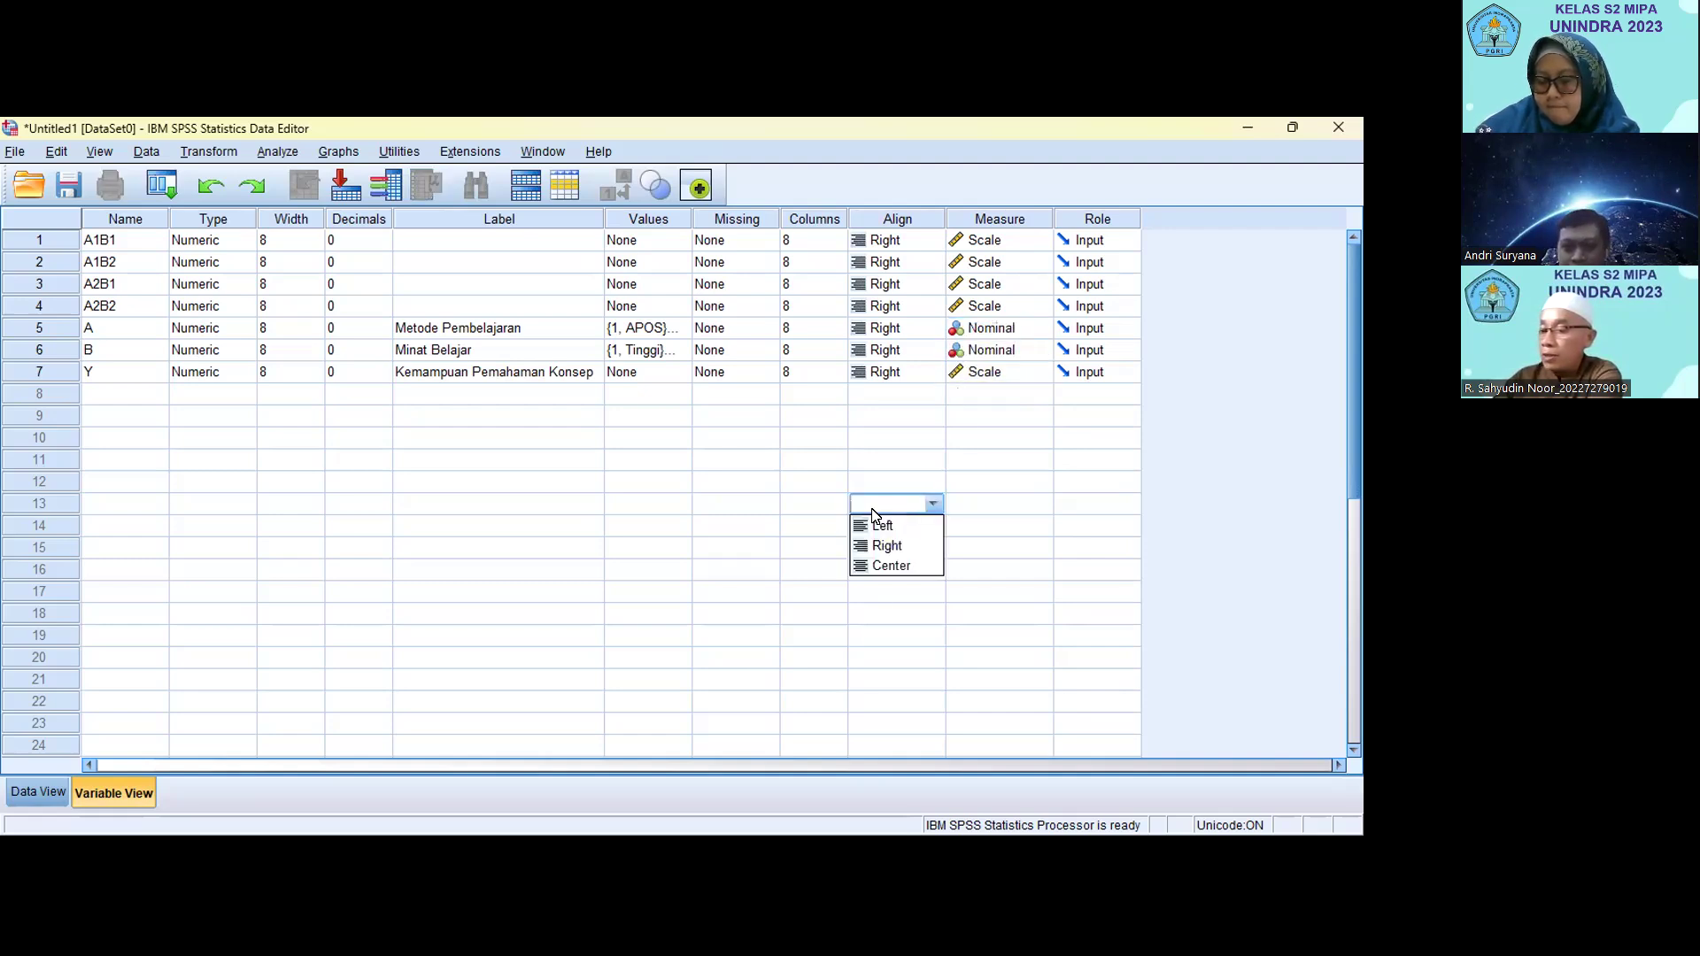
pyautogui.click(105, 487)
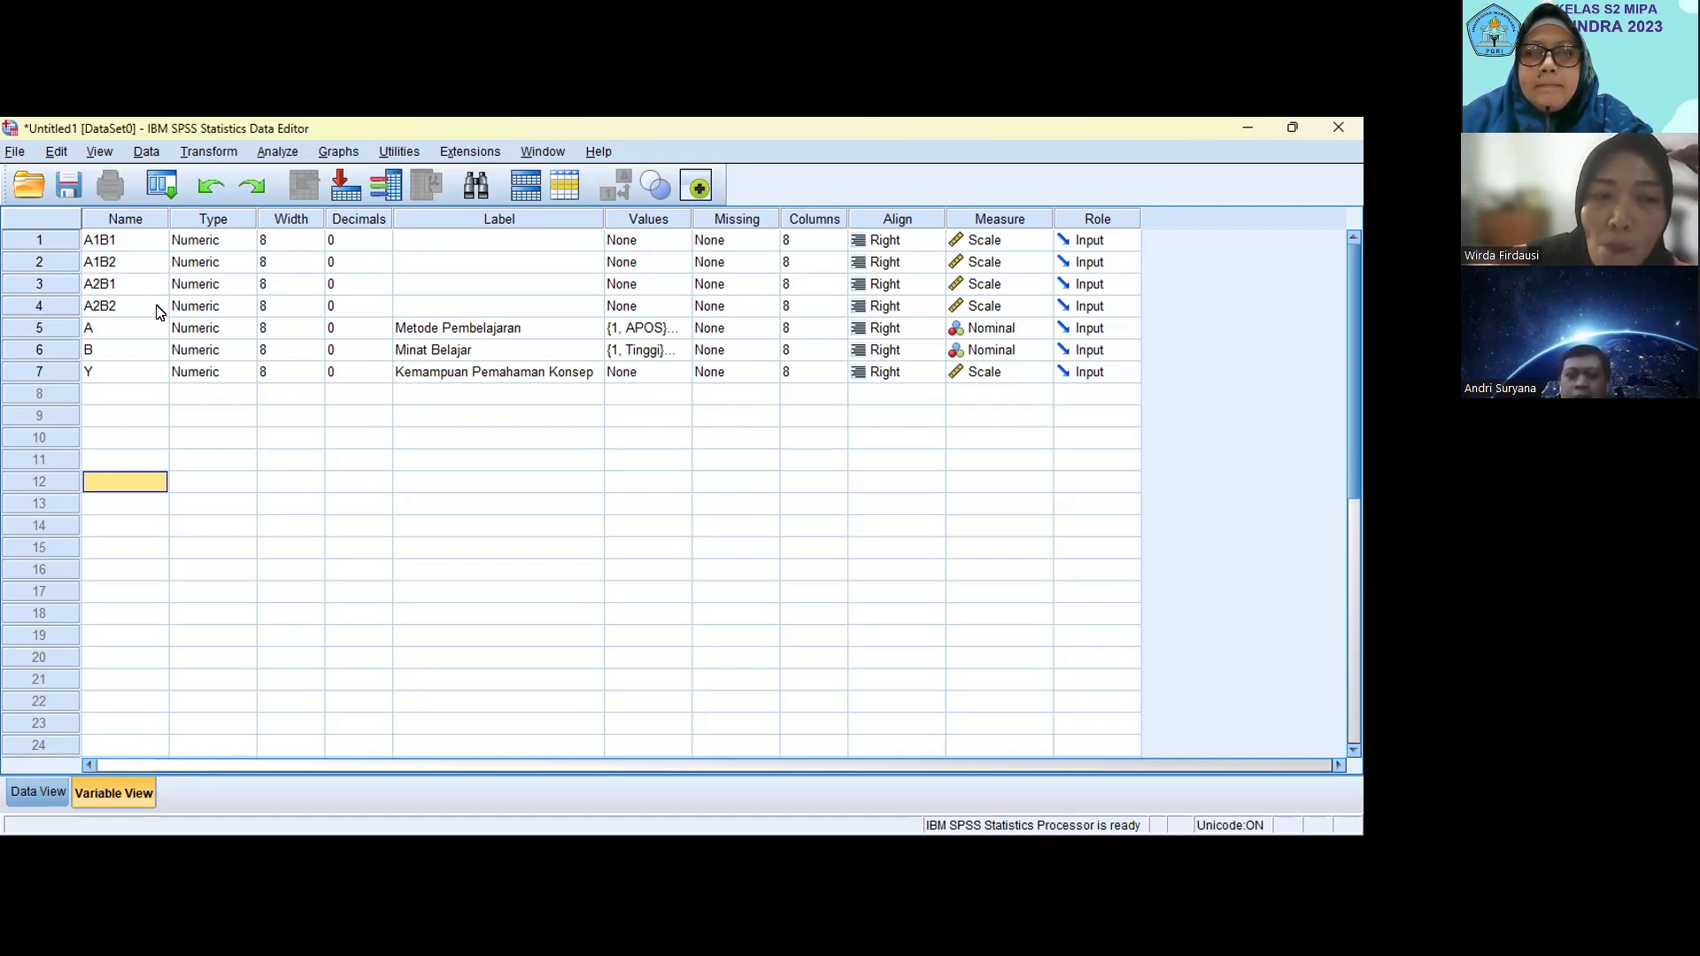
pyautogui.click(131, 242)
pyautogui.moveTo(131, 267); pyautogui.dragTo(131, 307)
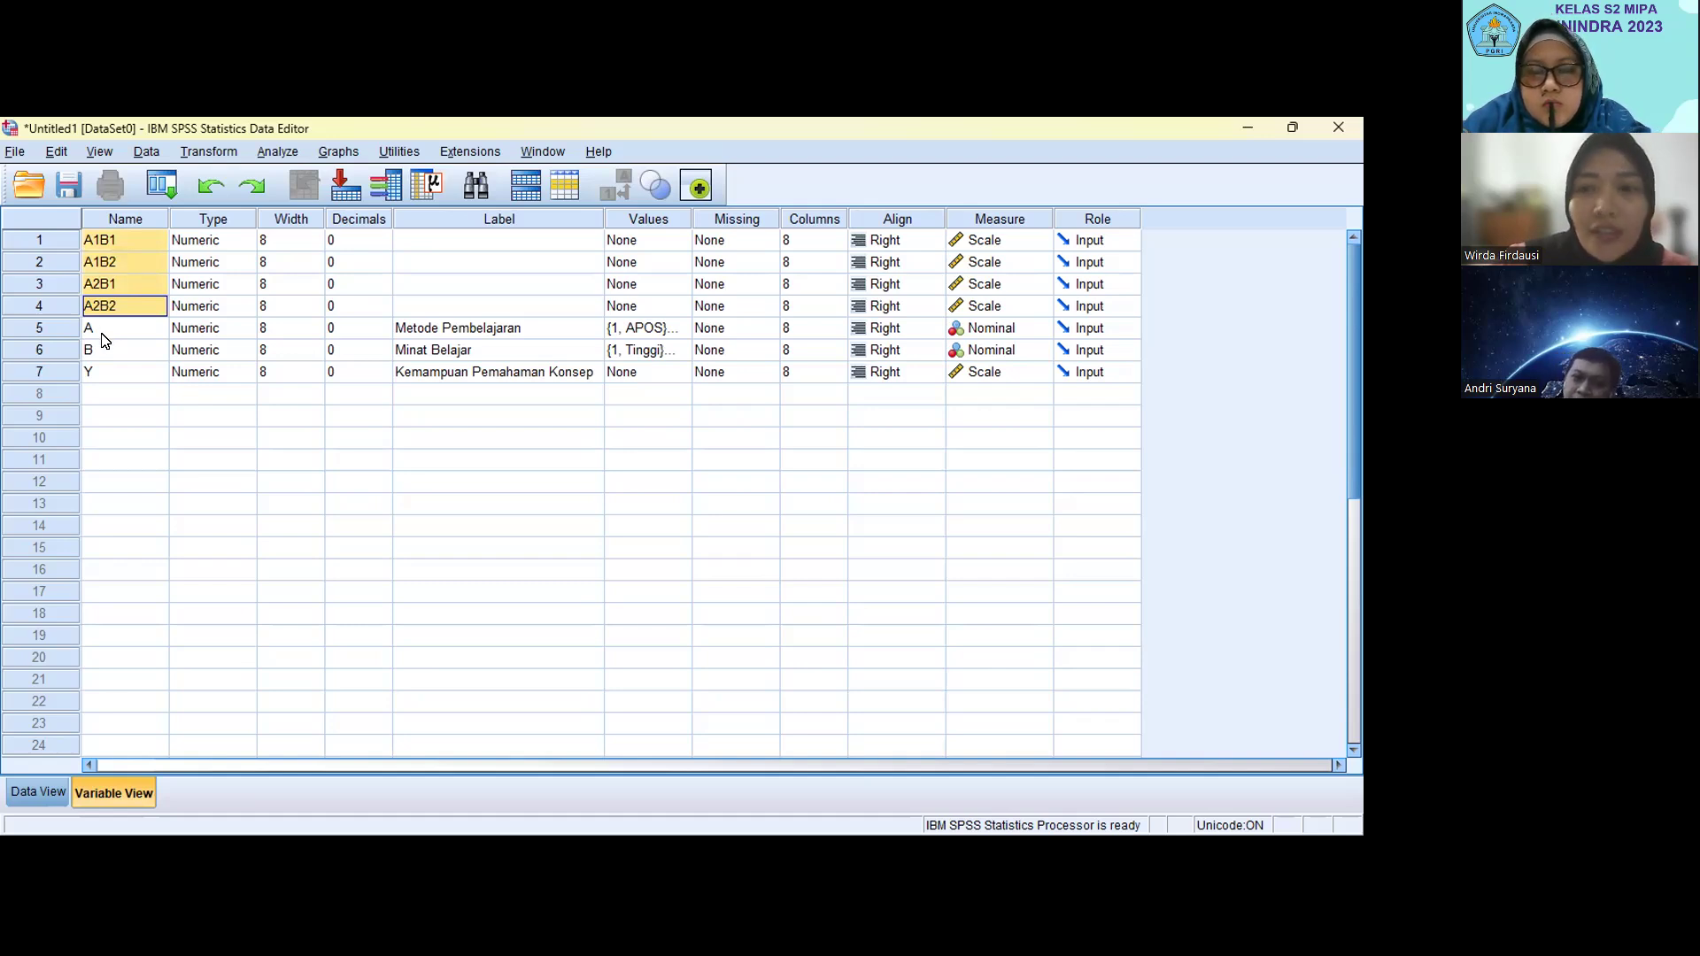
pyautogui.click(131, 445)
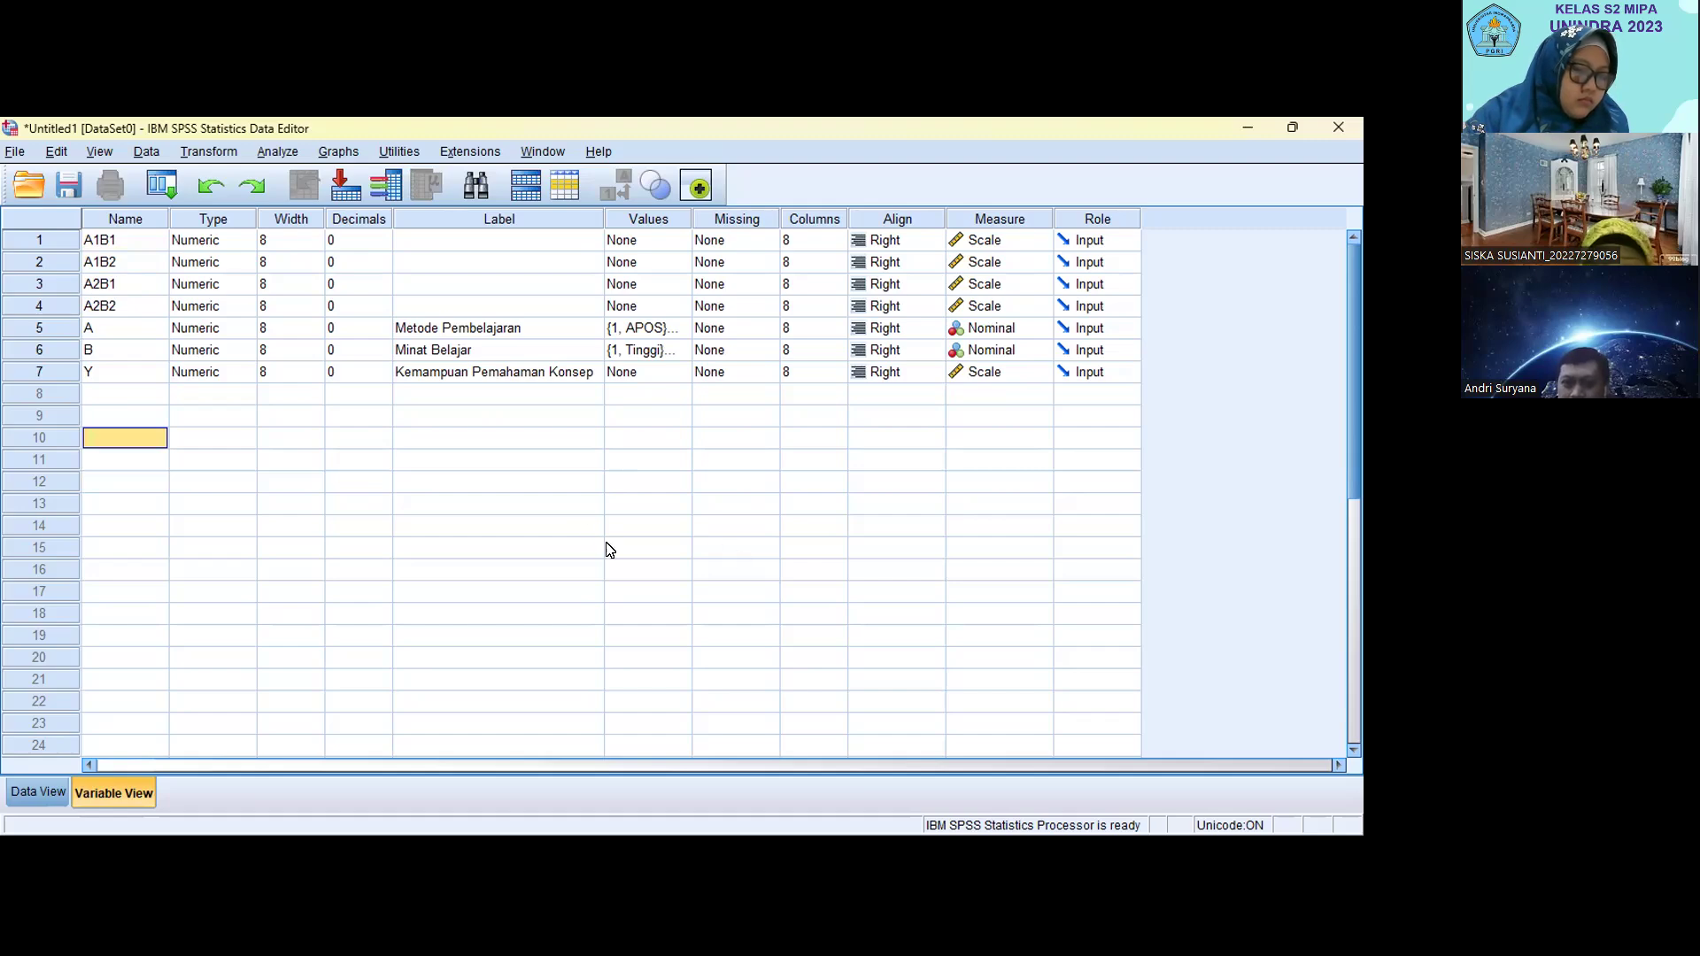
# Switch from the variable definitions to the data entry grid.
pyautogui.click(38, 793)
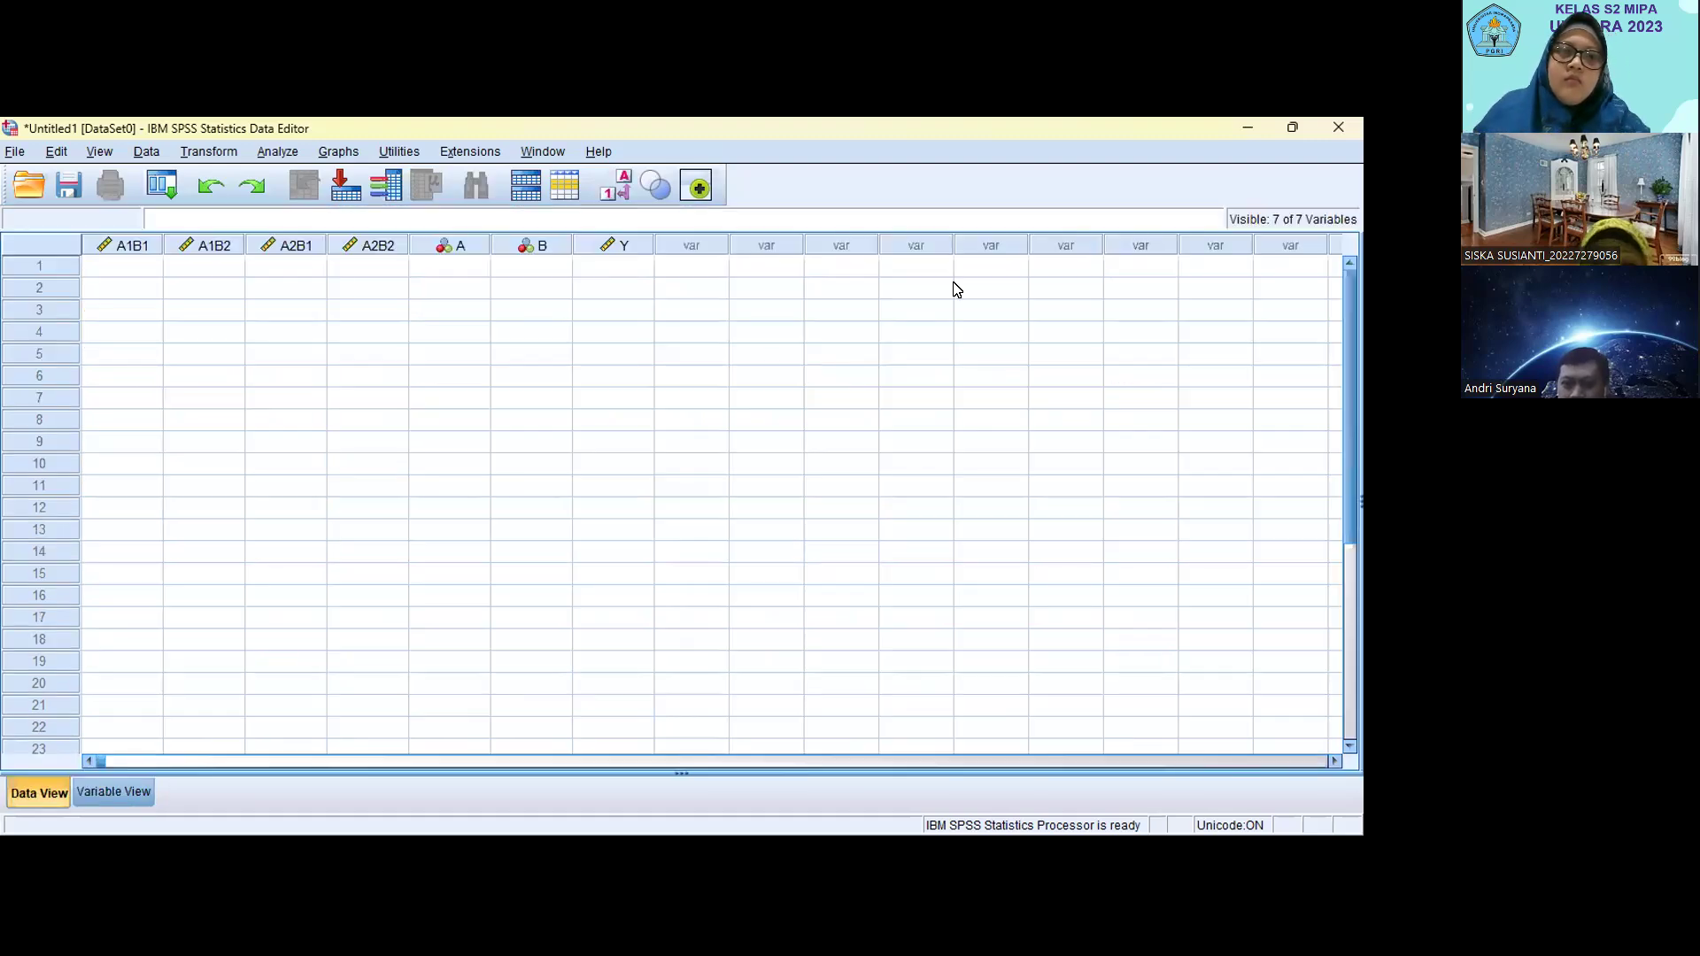